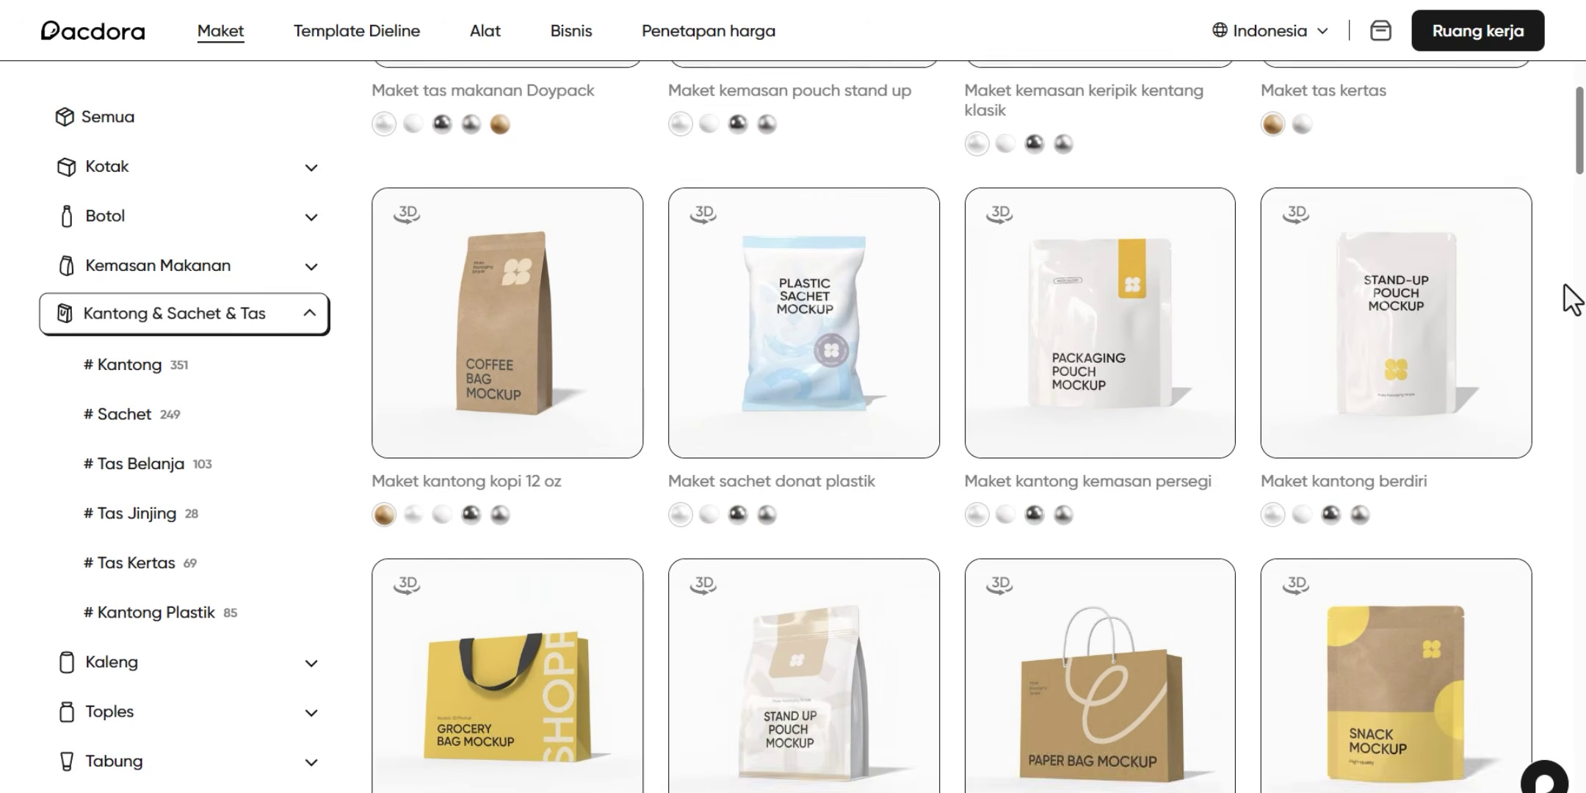
Browse the bag, bottle and dieline template galleries and rotate the box dieline's 3D preview
scroll(1567, 293, "down", 10)
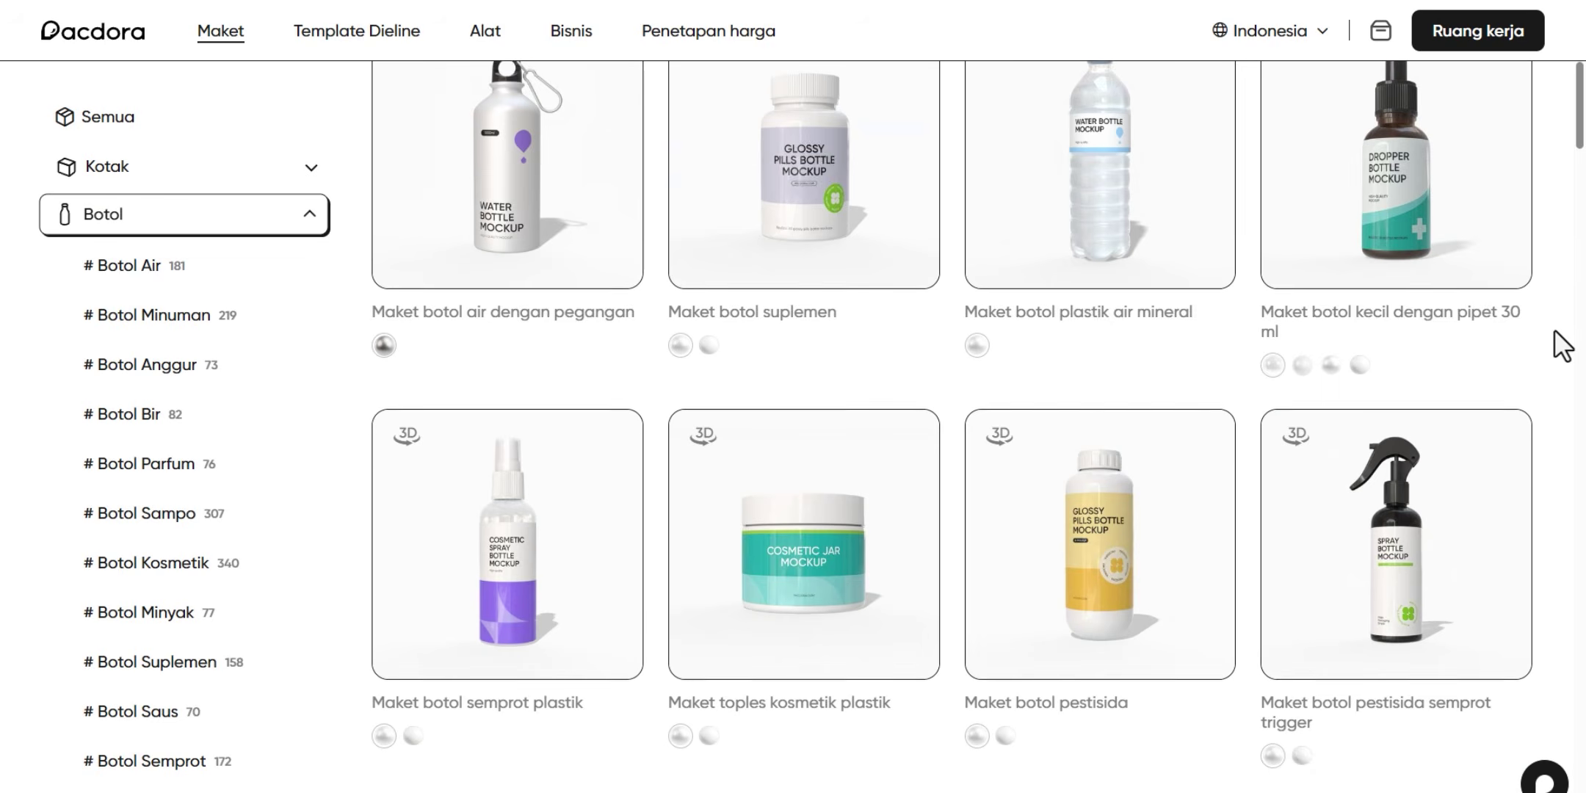
scroll(1561, 343, "down", 8)
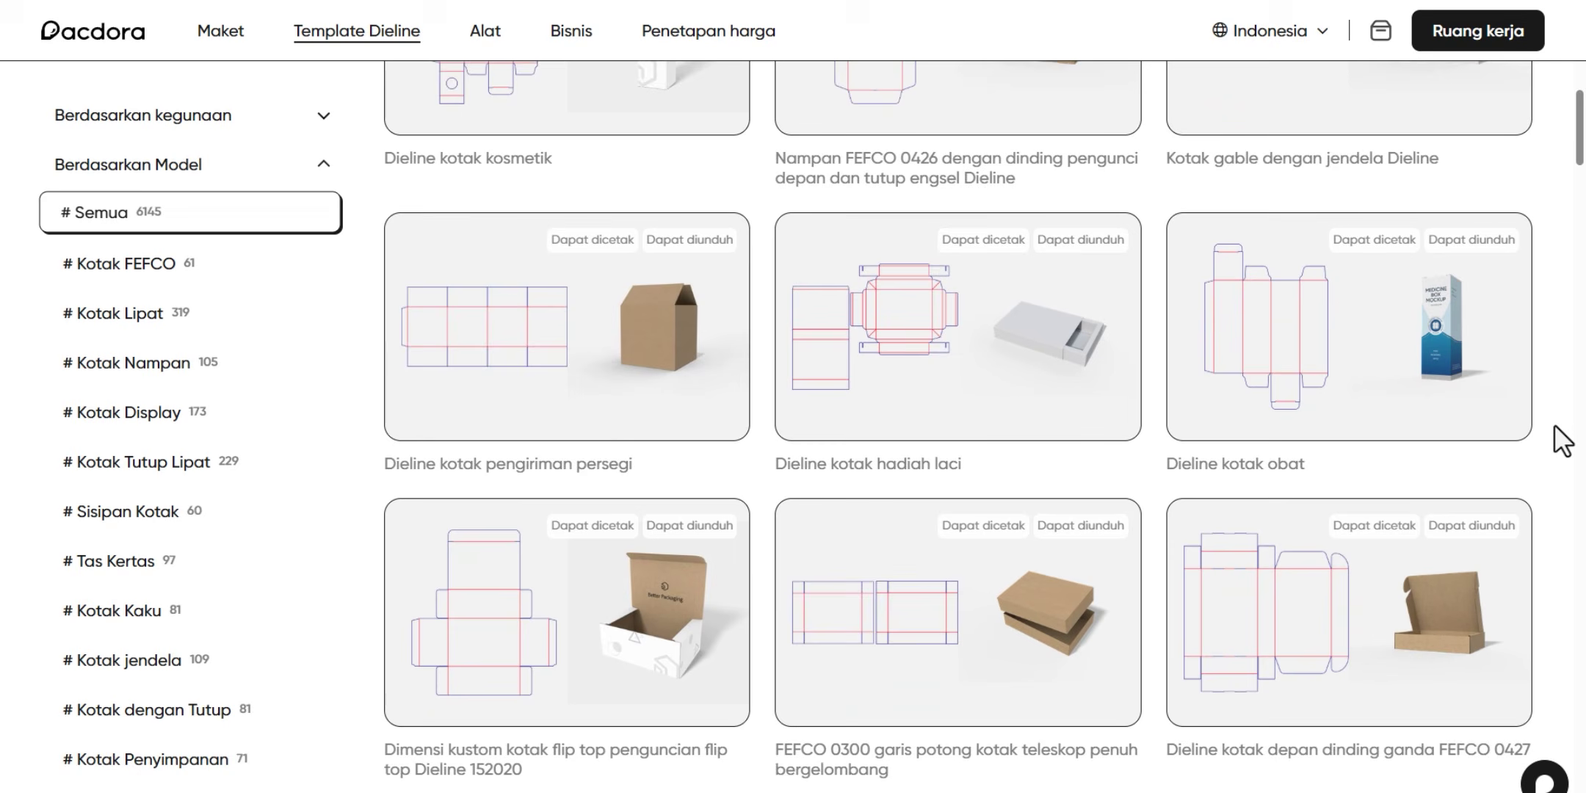
scroll(1562, 440, "down", 5)
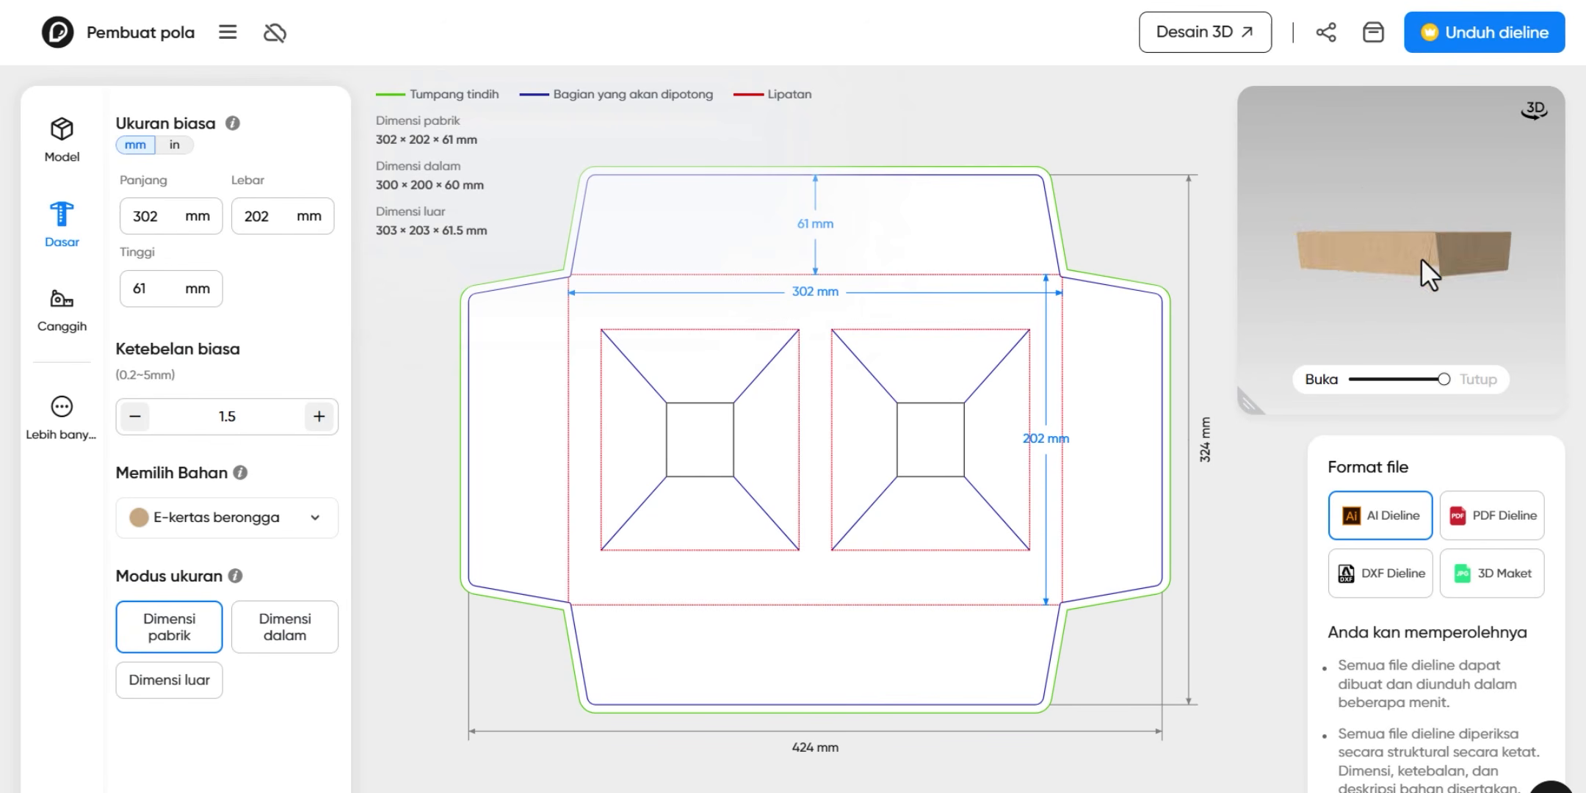
left_click_drag(1421, 258, 1421, 277)
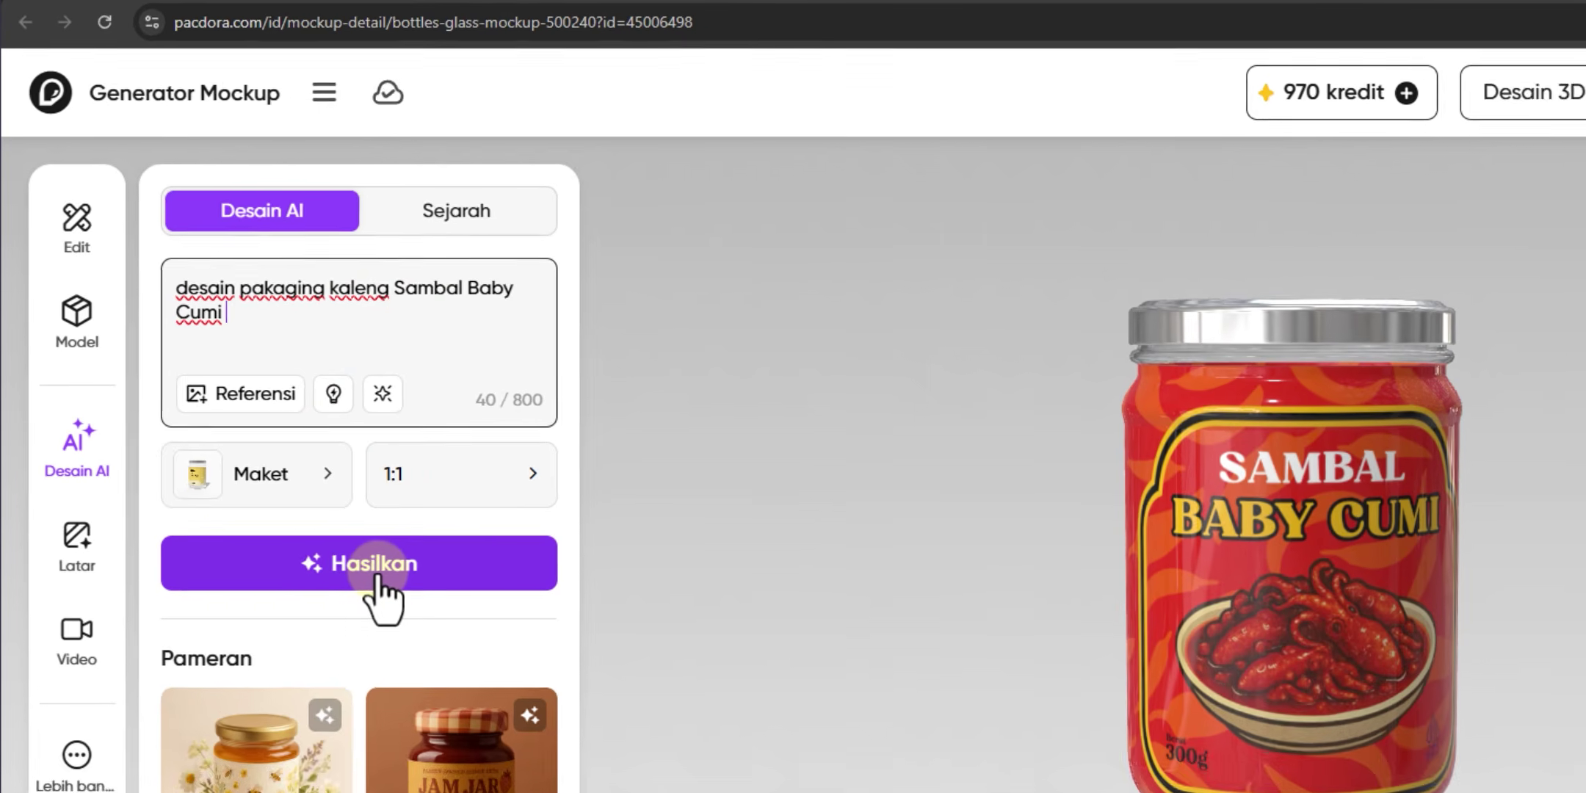
Generate AI designs from the prompt "desain pakaging kaleng Sambal Baby Cumi" and page through the enlarged results
left_click(283, 425)
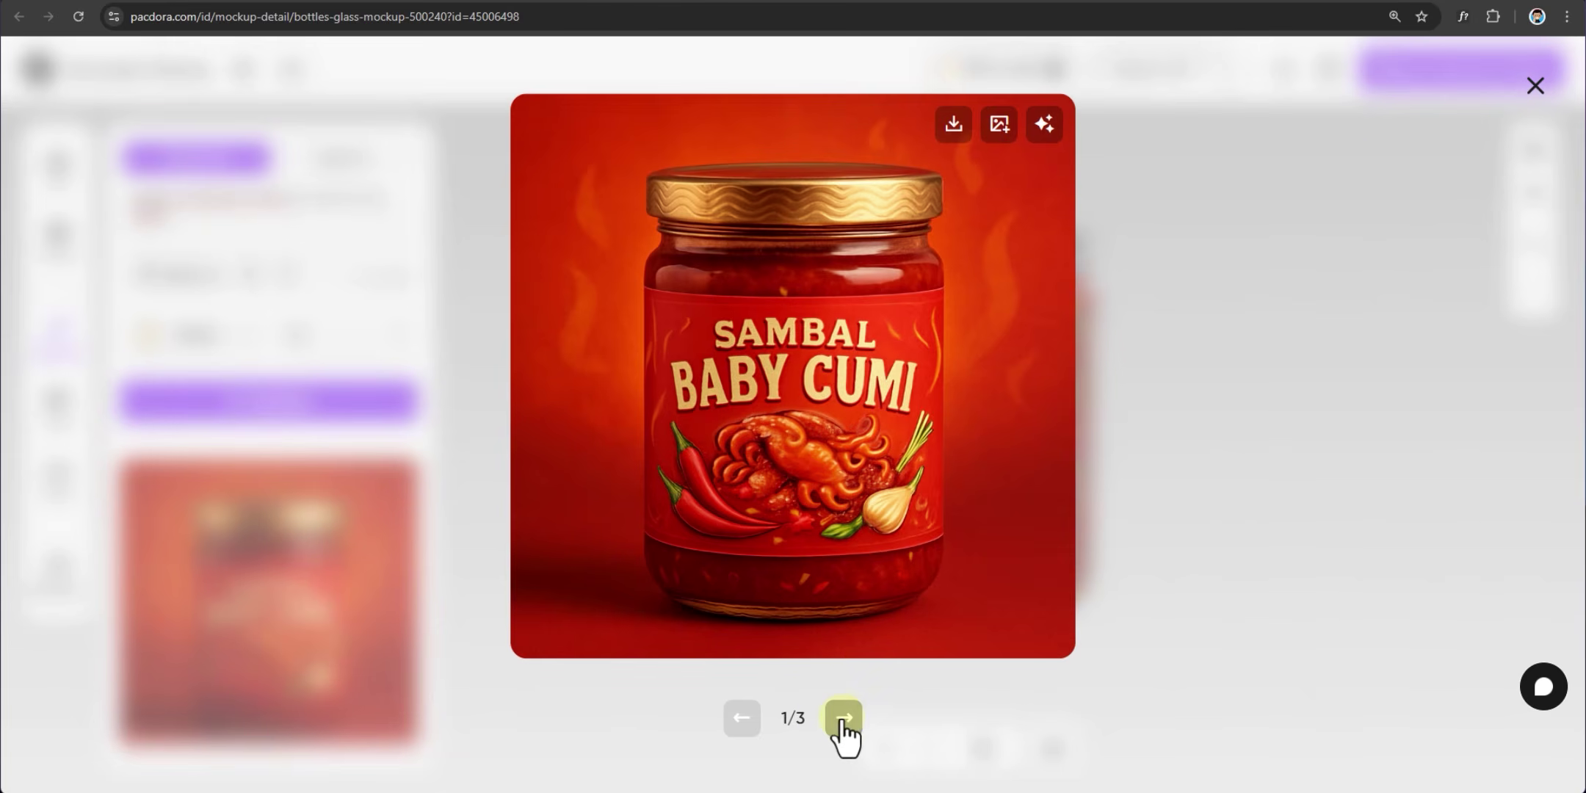
left_click(844, 720)
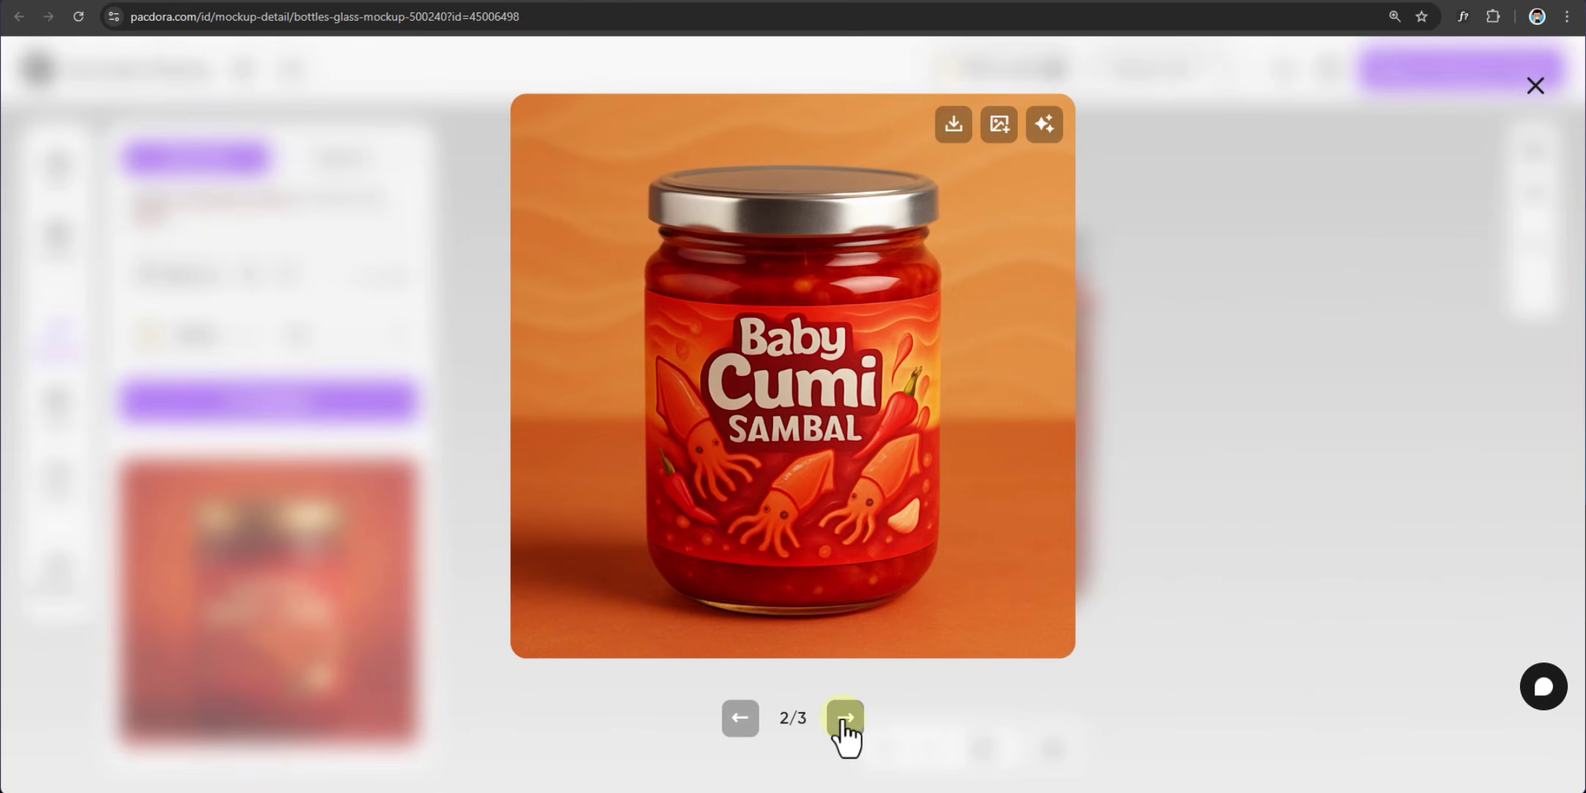
left_click(844, 719)
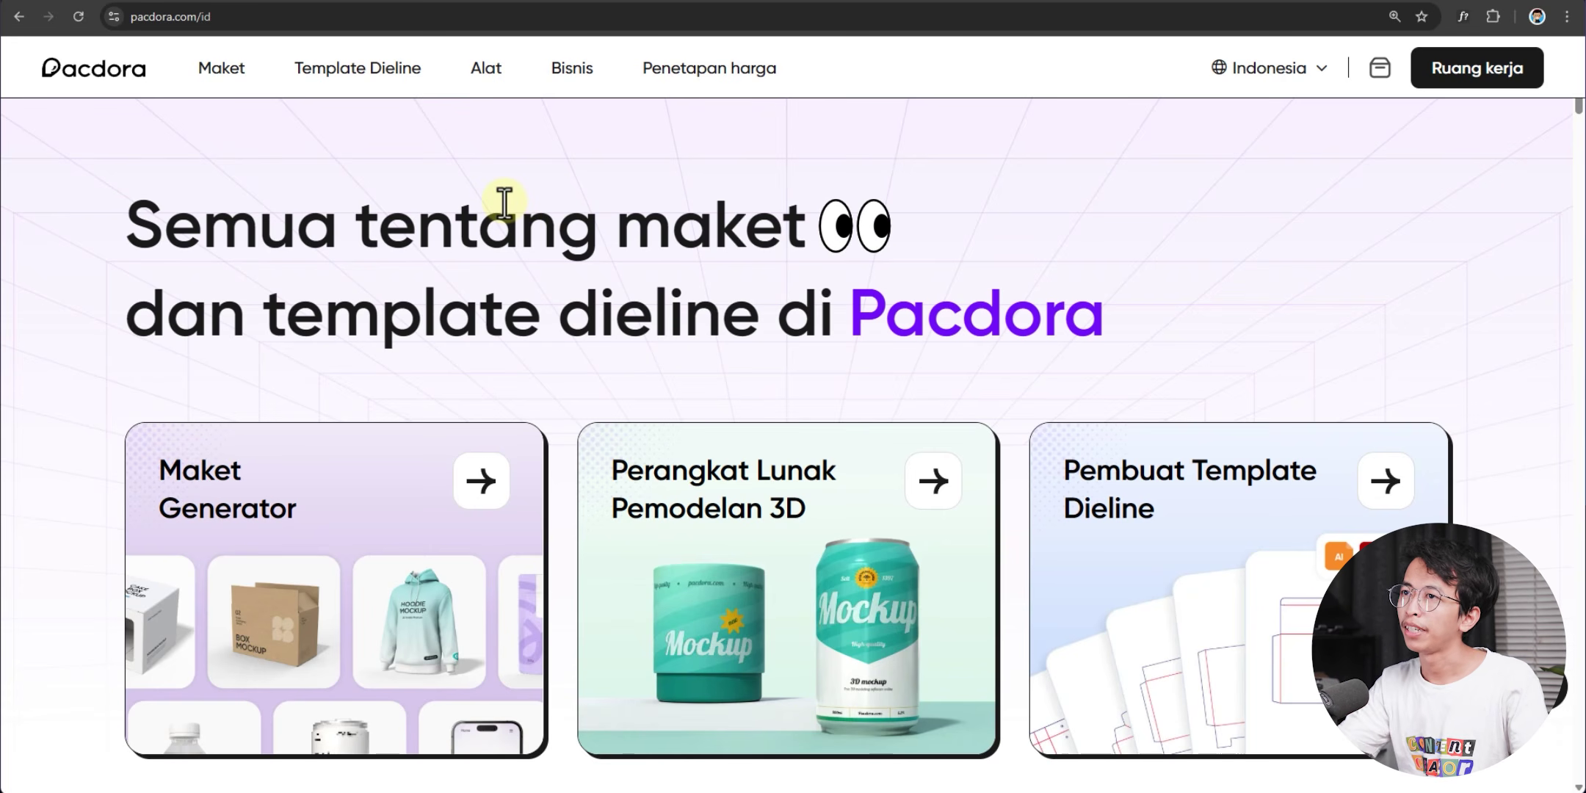
Look through the top mockup categories on the Pacdora home page and open the full mockup catalogue
scroll(1531, 212, "down", 3)
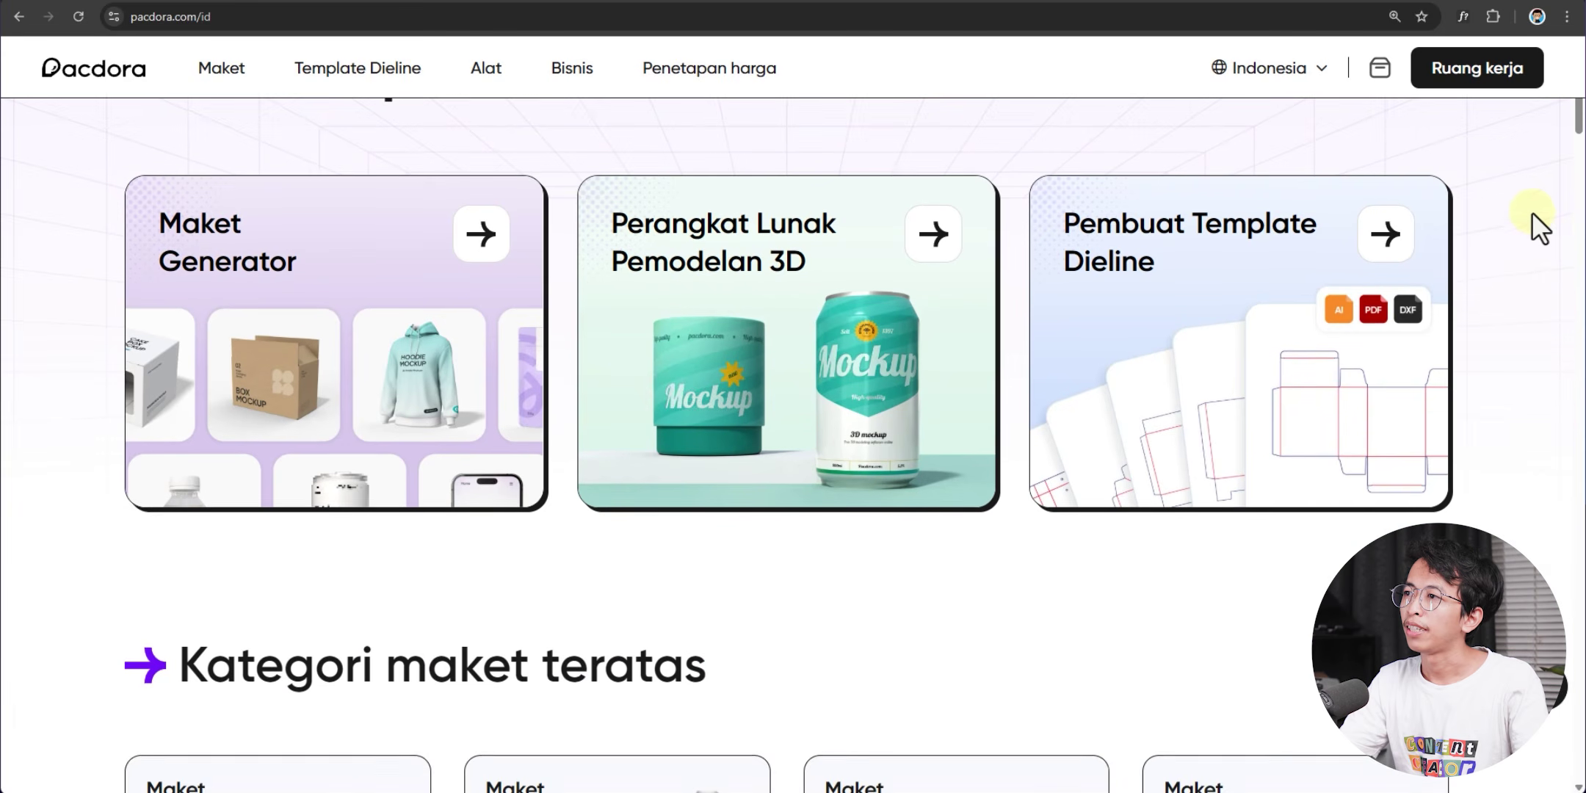
scroll(1531, 231, "down", 3)
scroll(1531, 233, "down", 2)
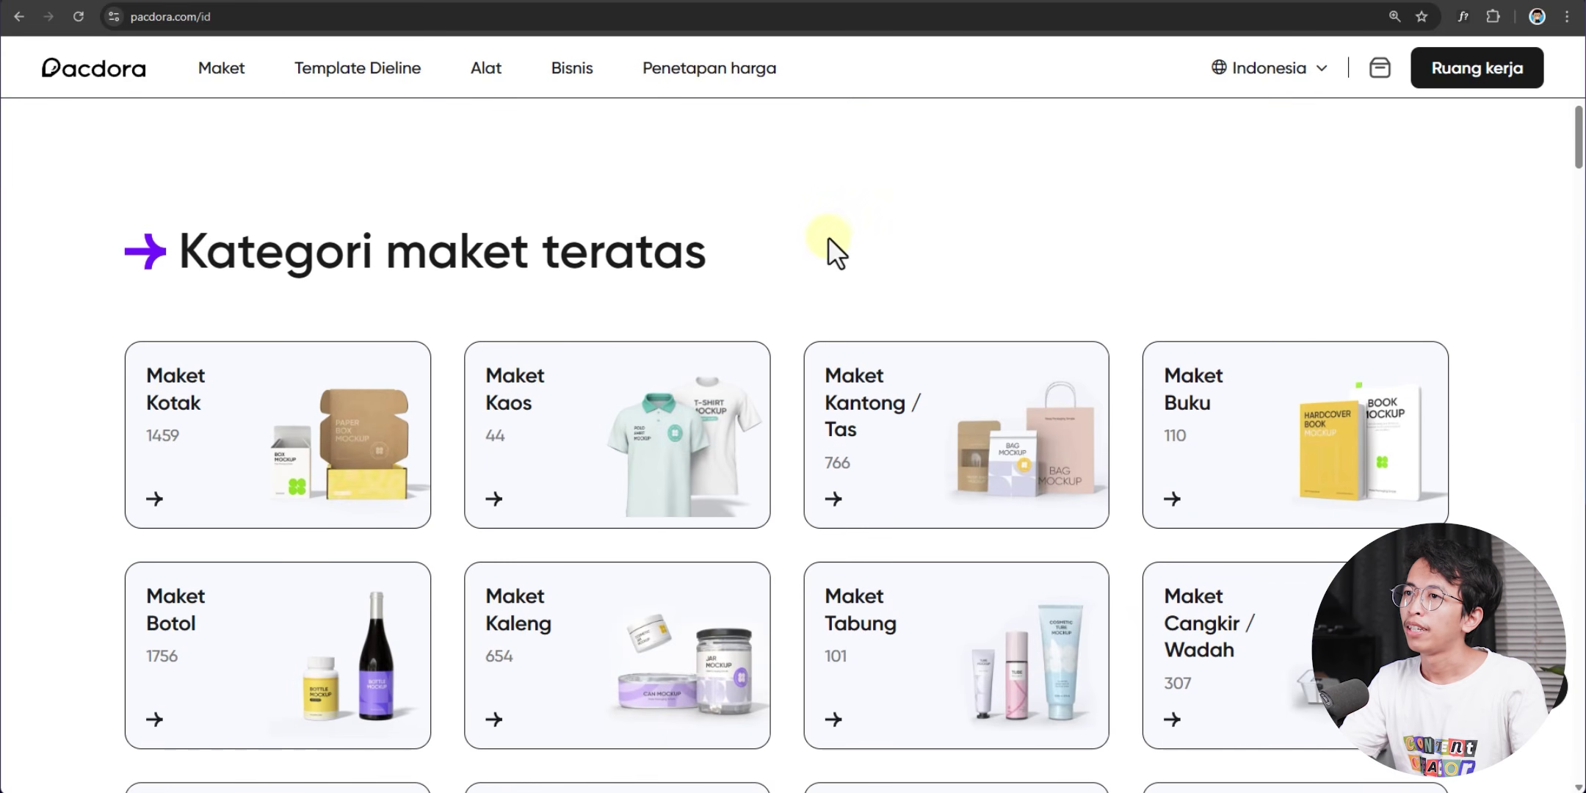
scroll(1507, 248, "down", 2)
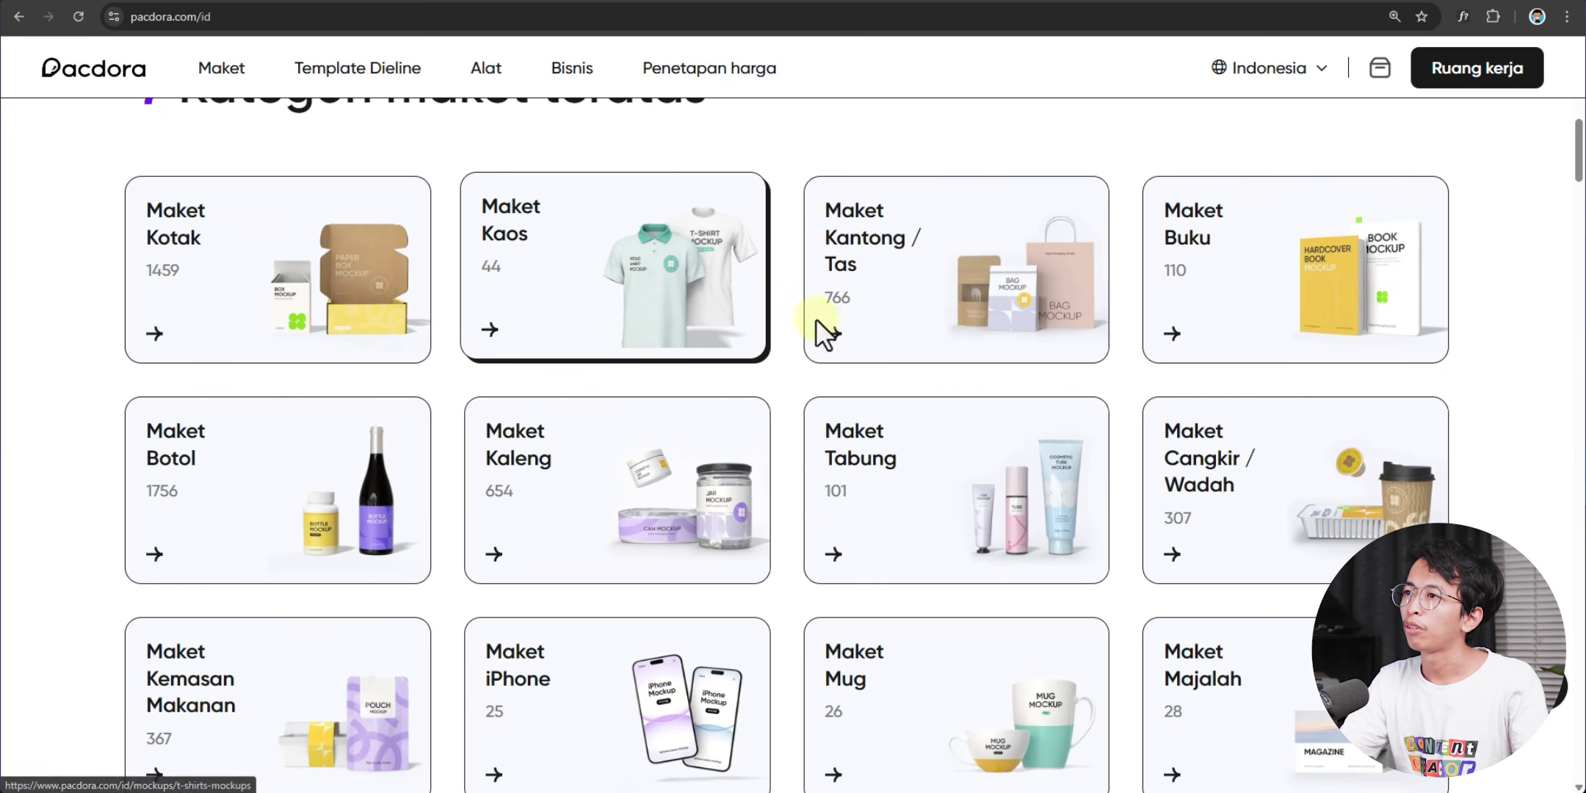
scroll(807, 505, "down", 5)
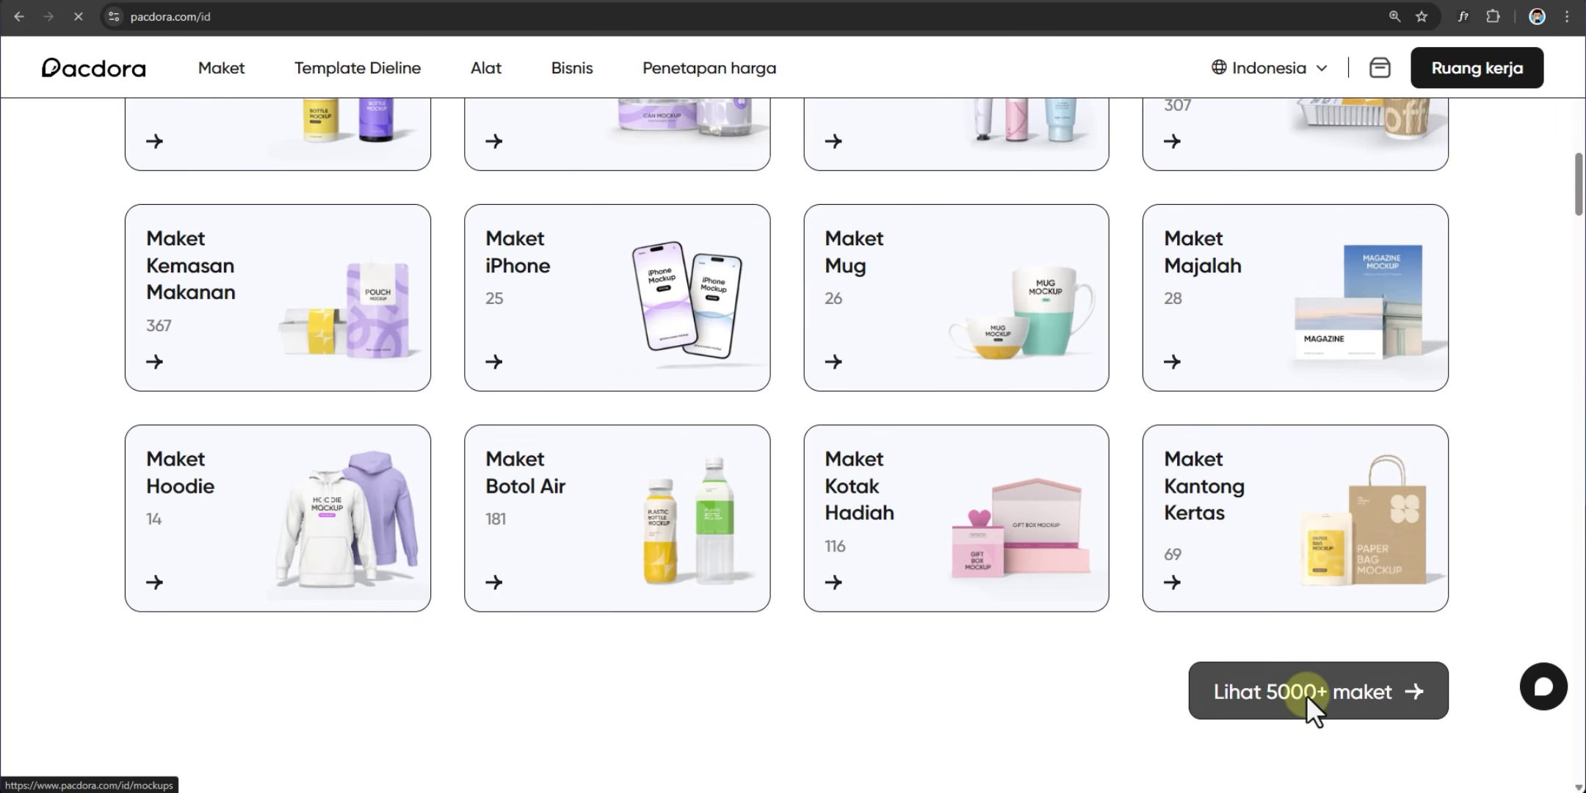
scroll(1536, 312, "down", 2)
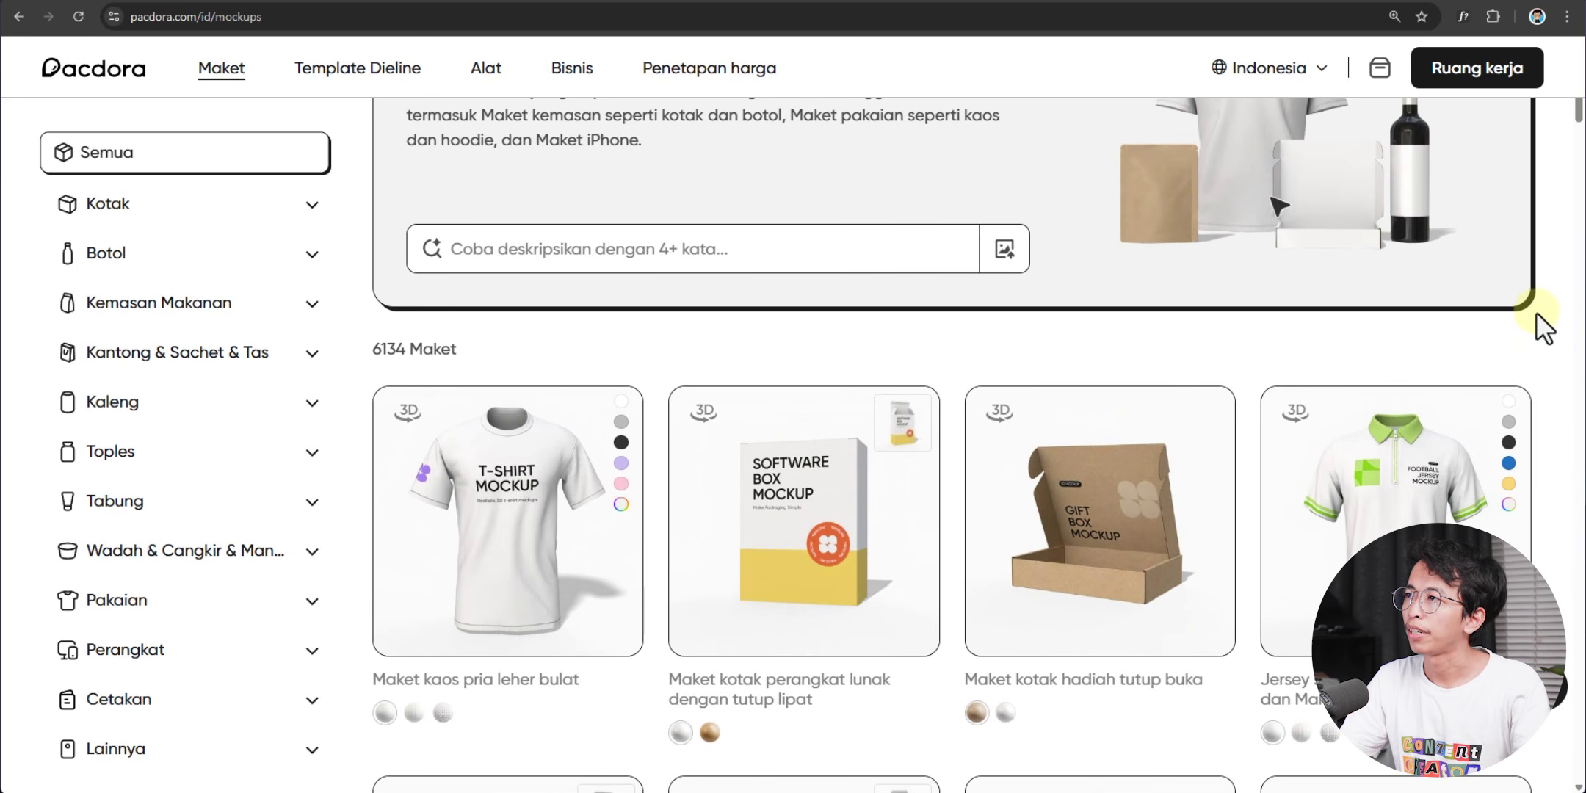
Browse the full mockup catalogue and the box (Kotak) category
scroll(1545, 320, "down", 10)
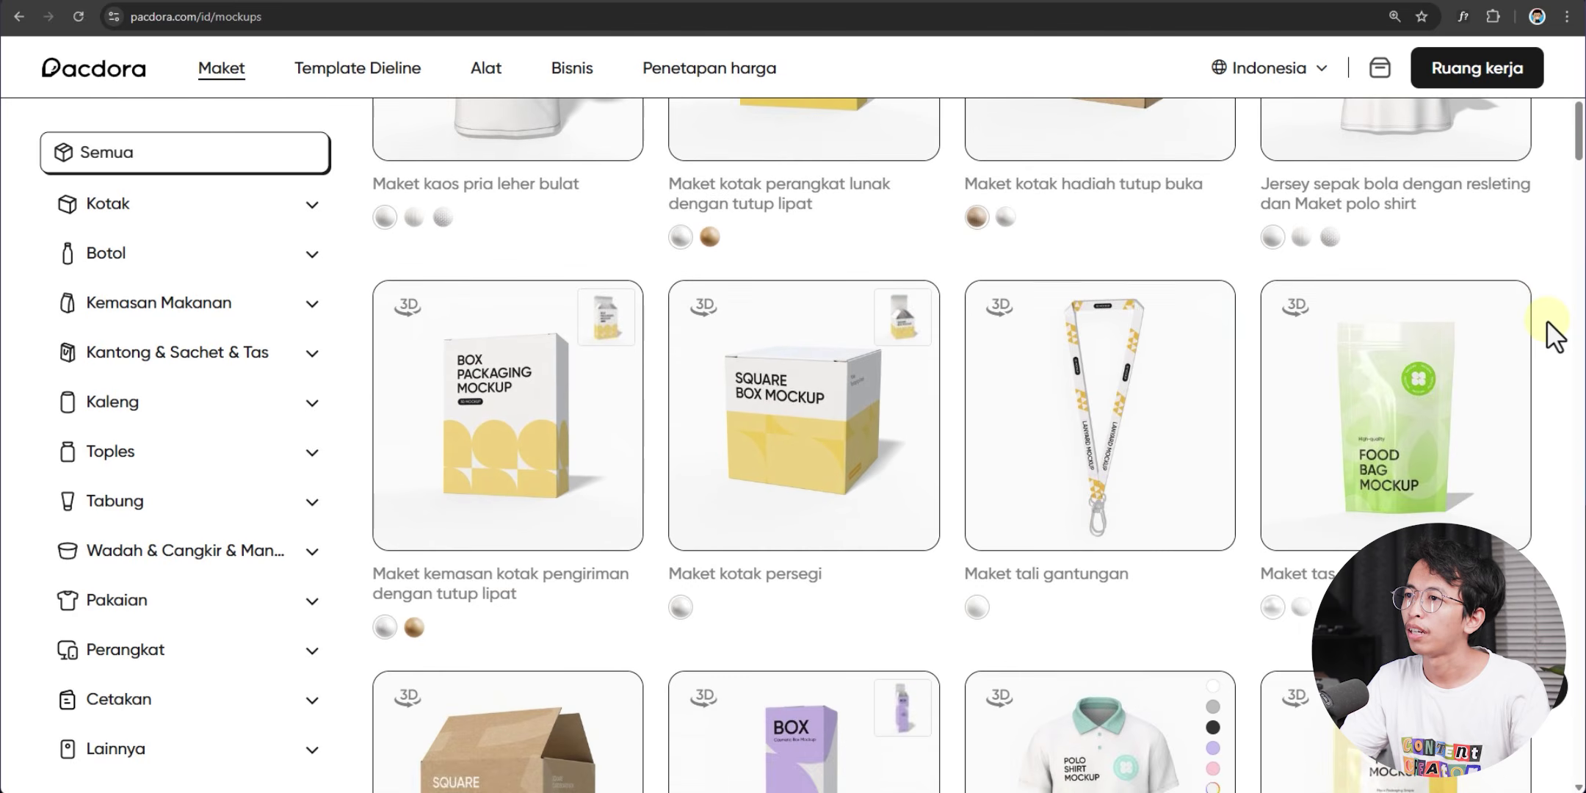
scroll(1546, 319, "down", 10)
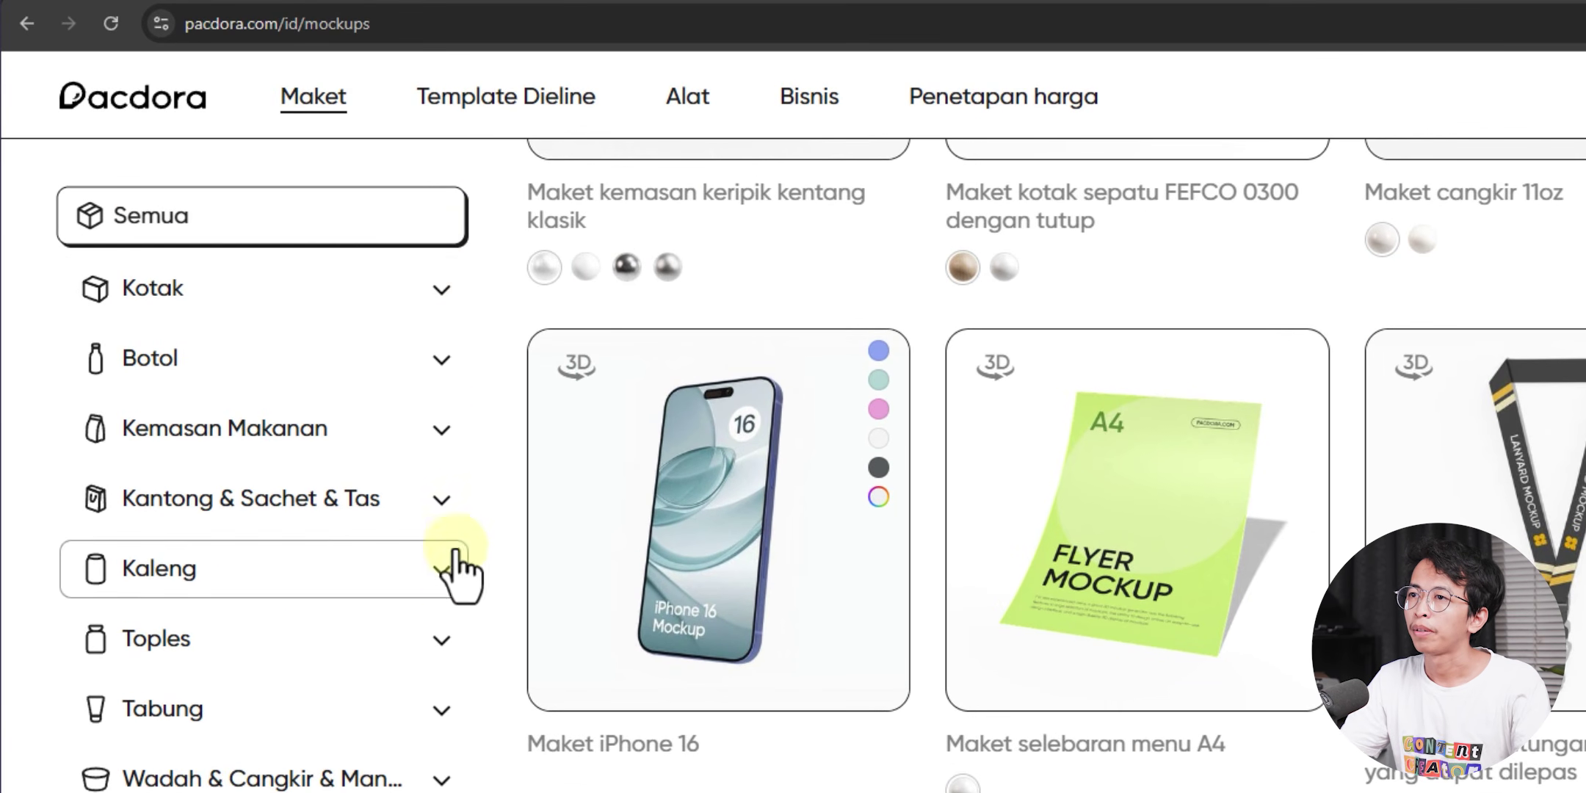
left_click(197, 300)
scroll(661, 407, "down", 5)
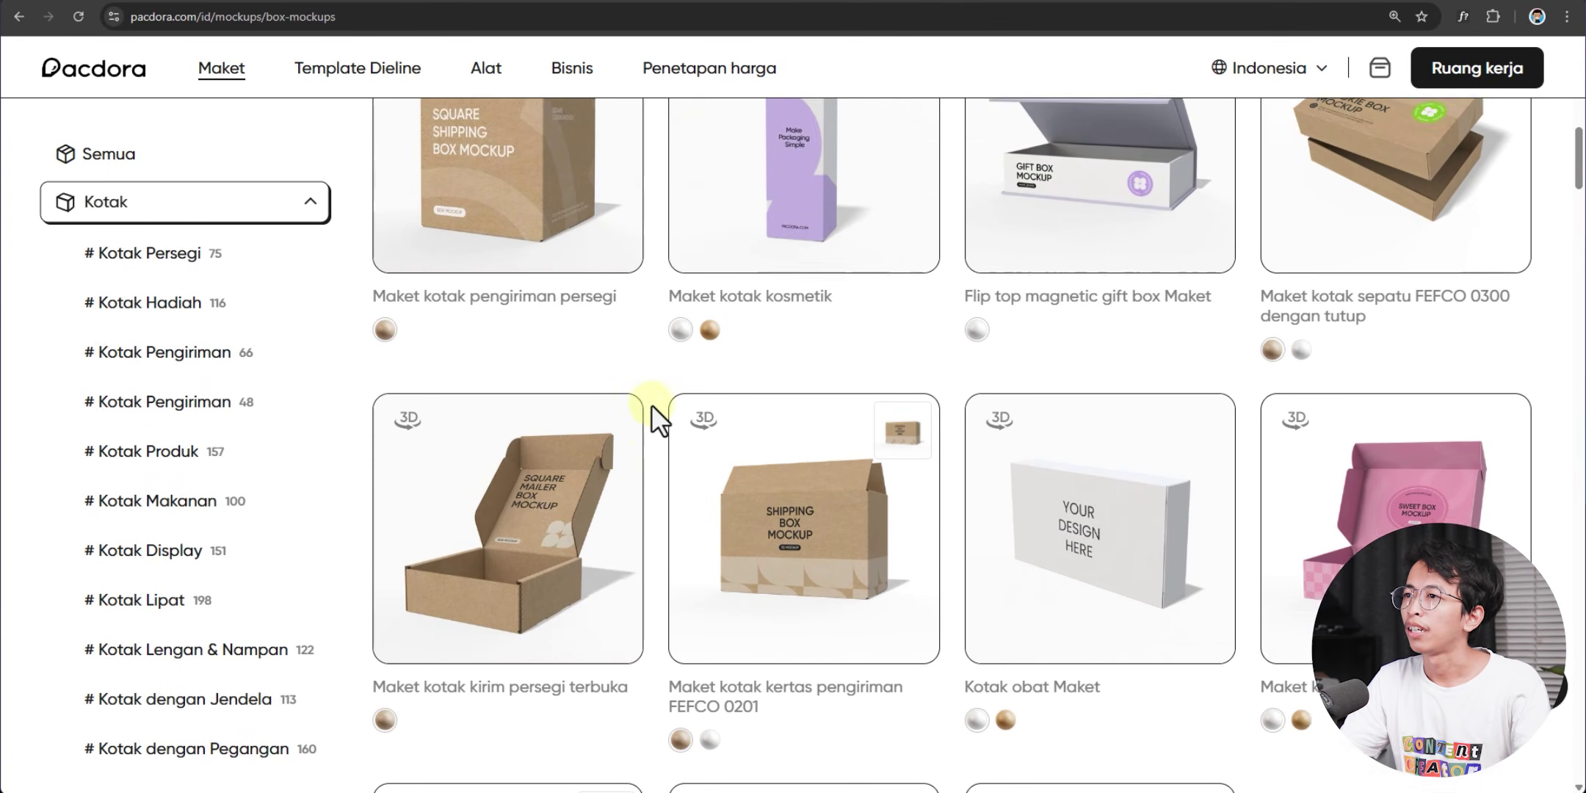
scroll(653, 411, "down", 8)
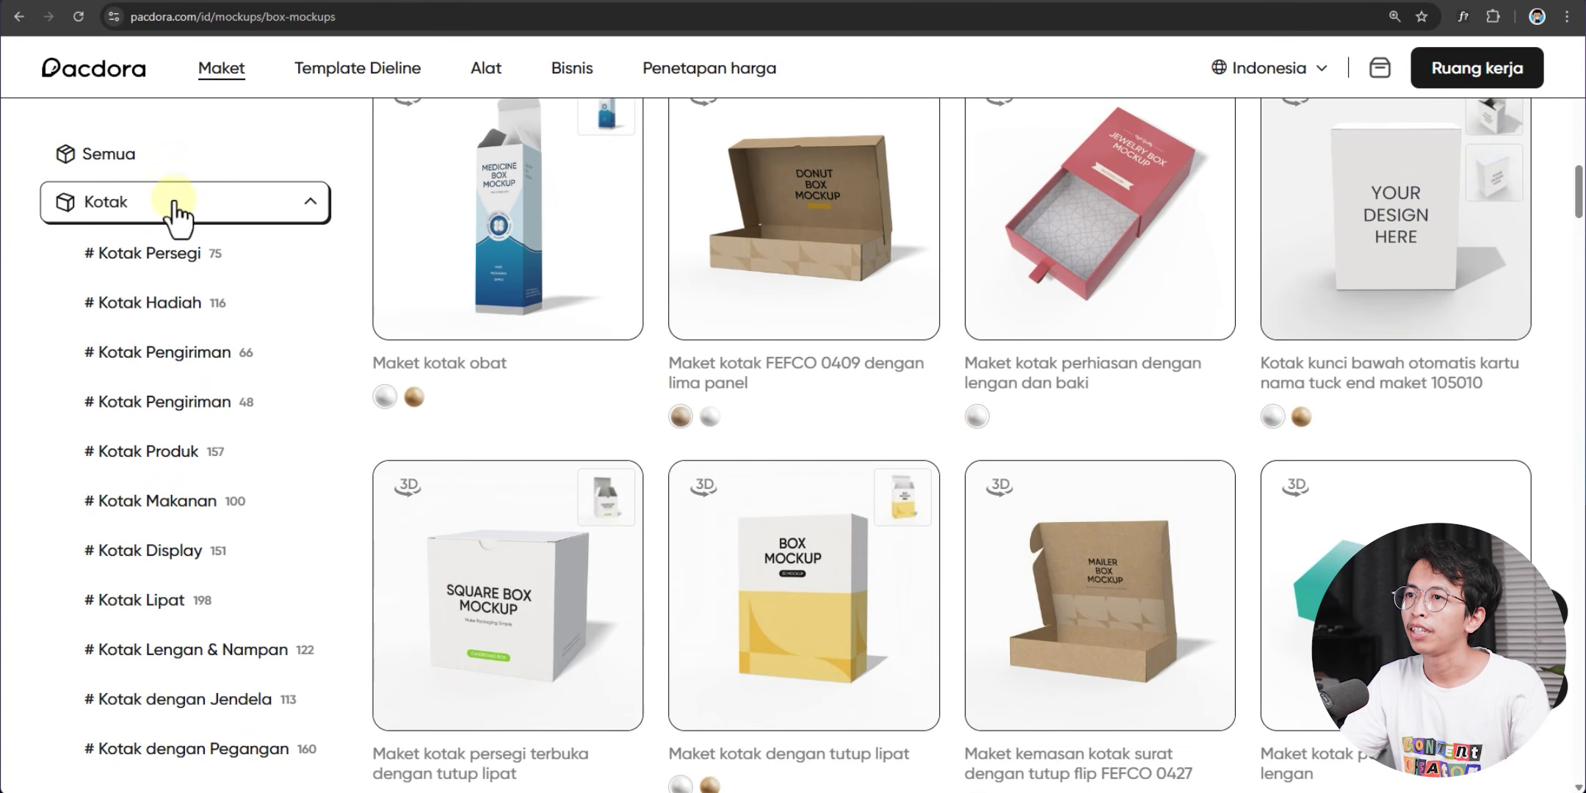
Browse the mockups in the can (Kaleng) category
left_click(179, 209)
left_click(161, 403)
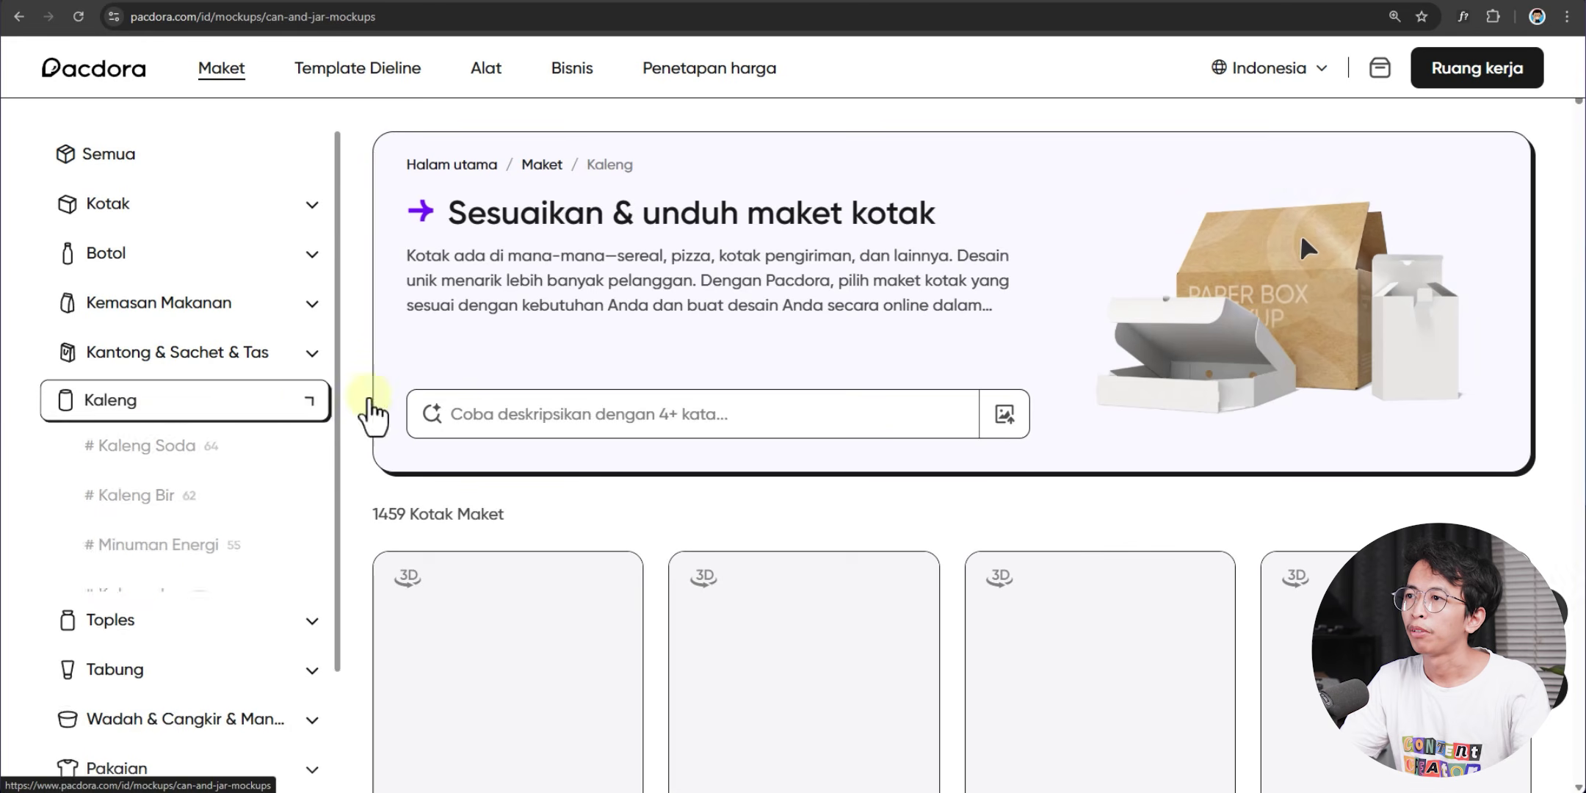
scroll(646, 418, "down", 10)
left_click(288, 402)
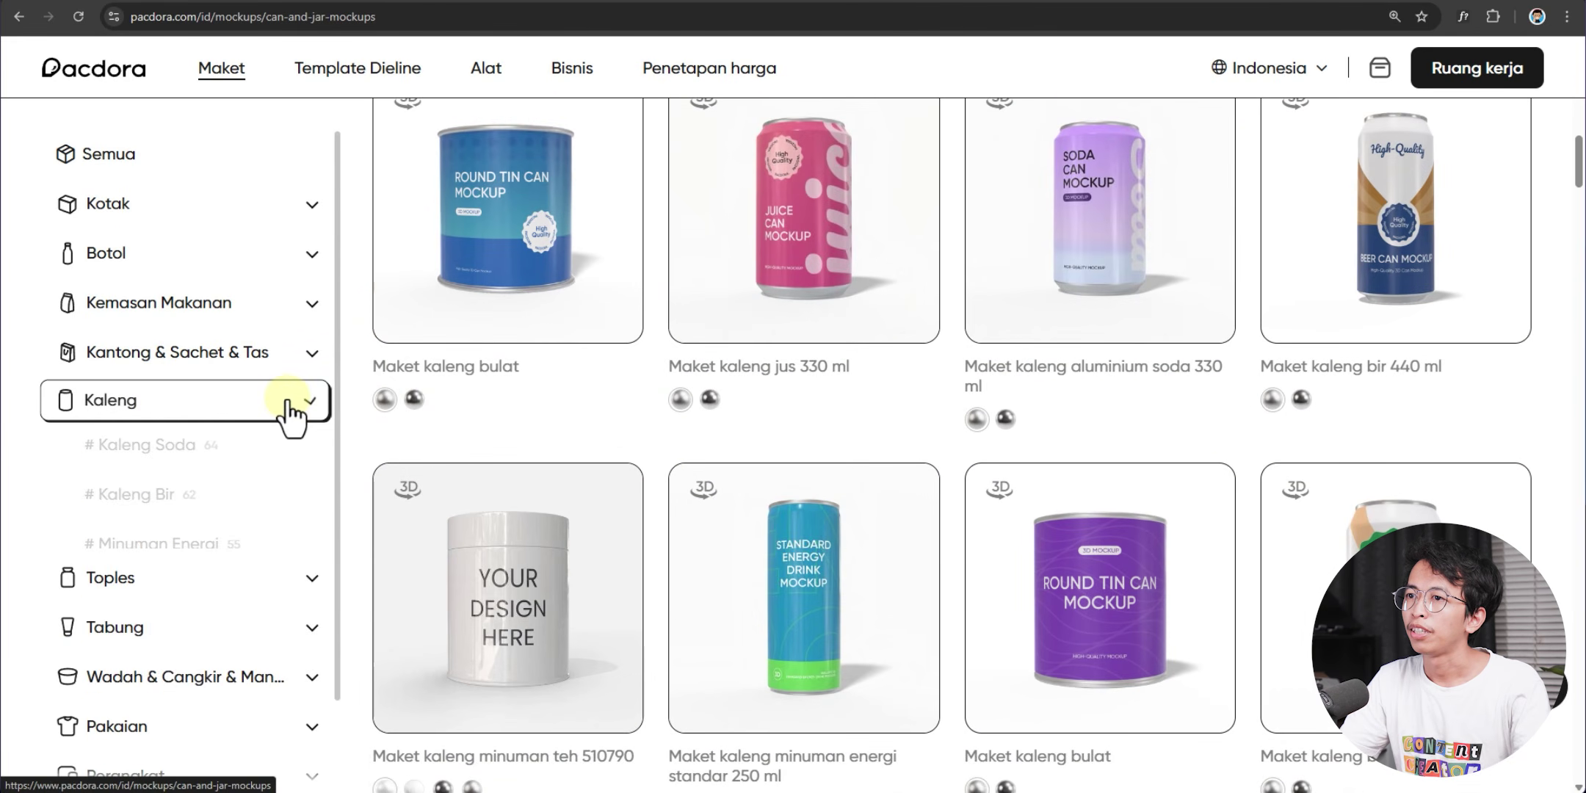
scroll(234, 506, "down", 3)
Browse the mockups in the apparel (Pakaian) category
left_click(212, 604)
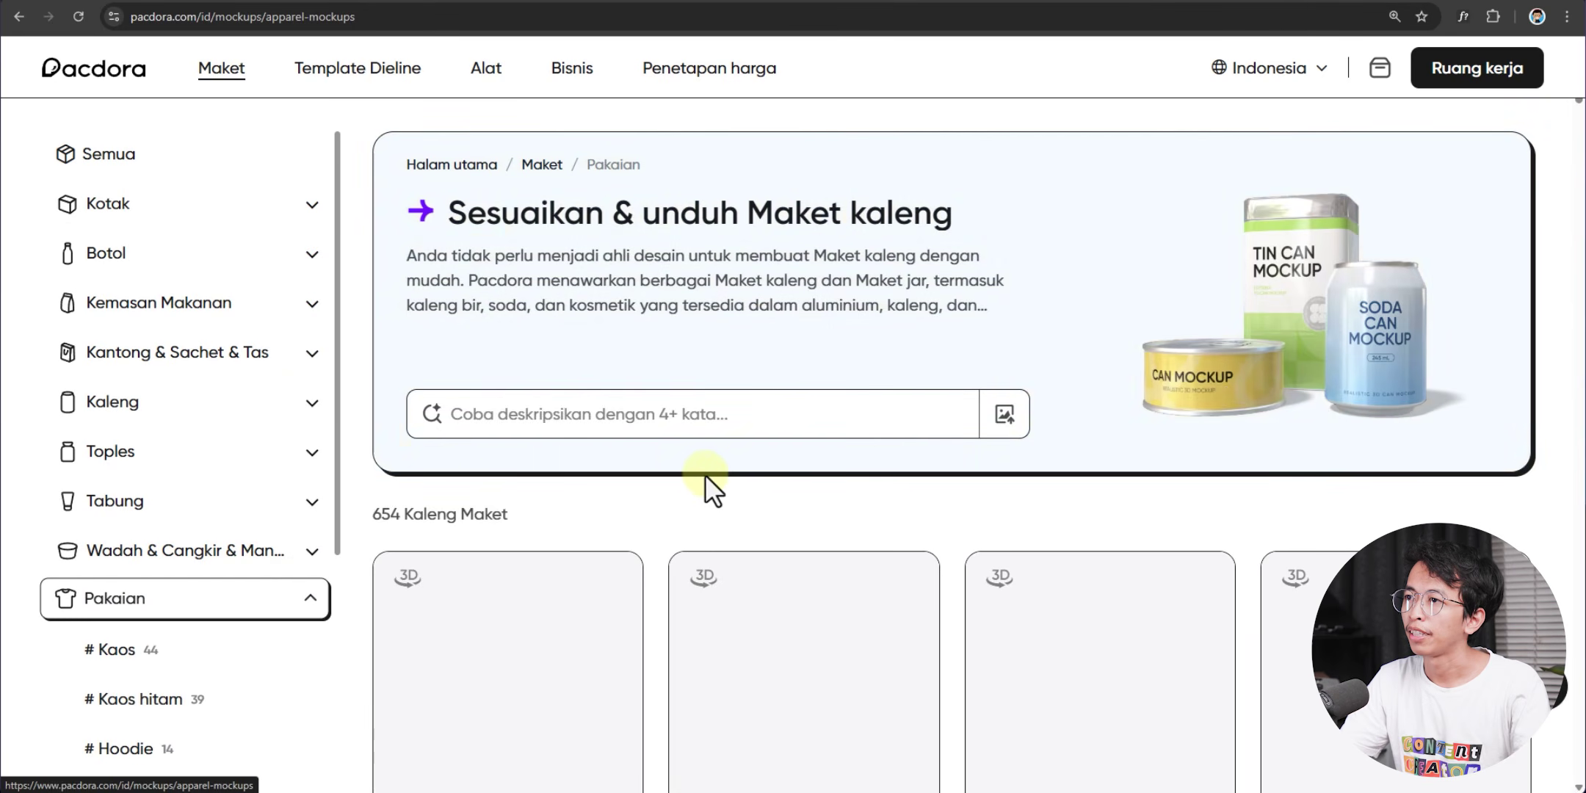
scroll(687, 475, "down", 5)
scroll(664, 470, "down", 3)
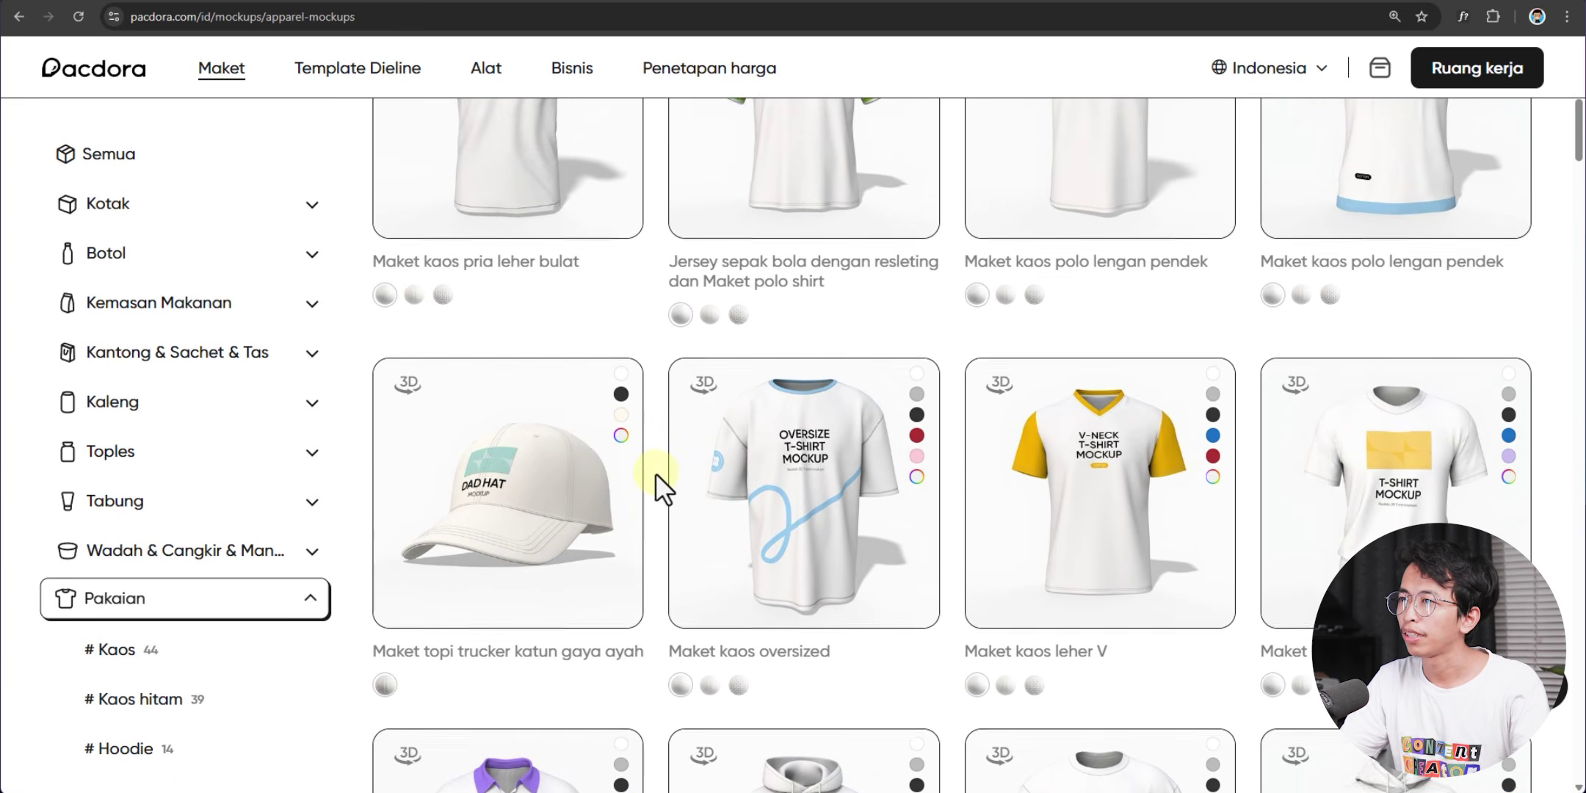
scroll(652, 477, "down", 8)
scroll(184, 622, "down", 3)
Find the "Maket toples kaca bulat" mockup in the jar (Toples) category and open it in the mockup generator
left_click(254, 358)
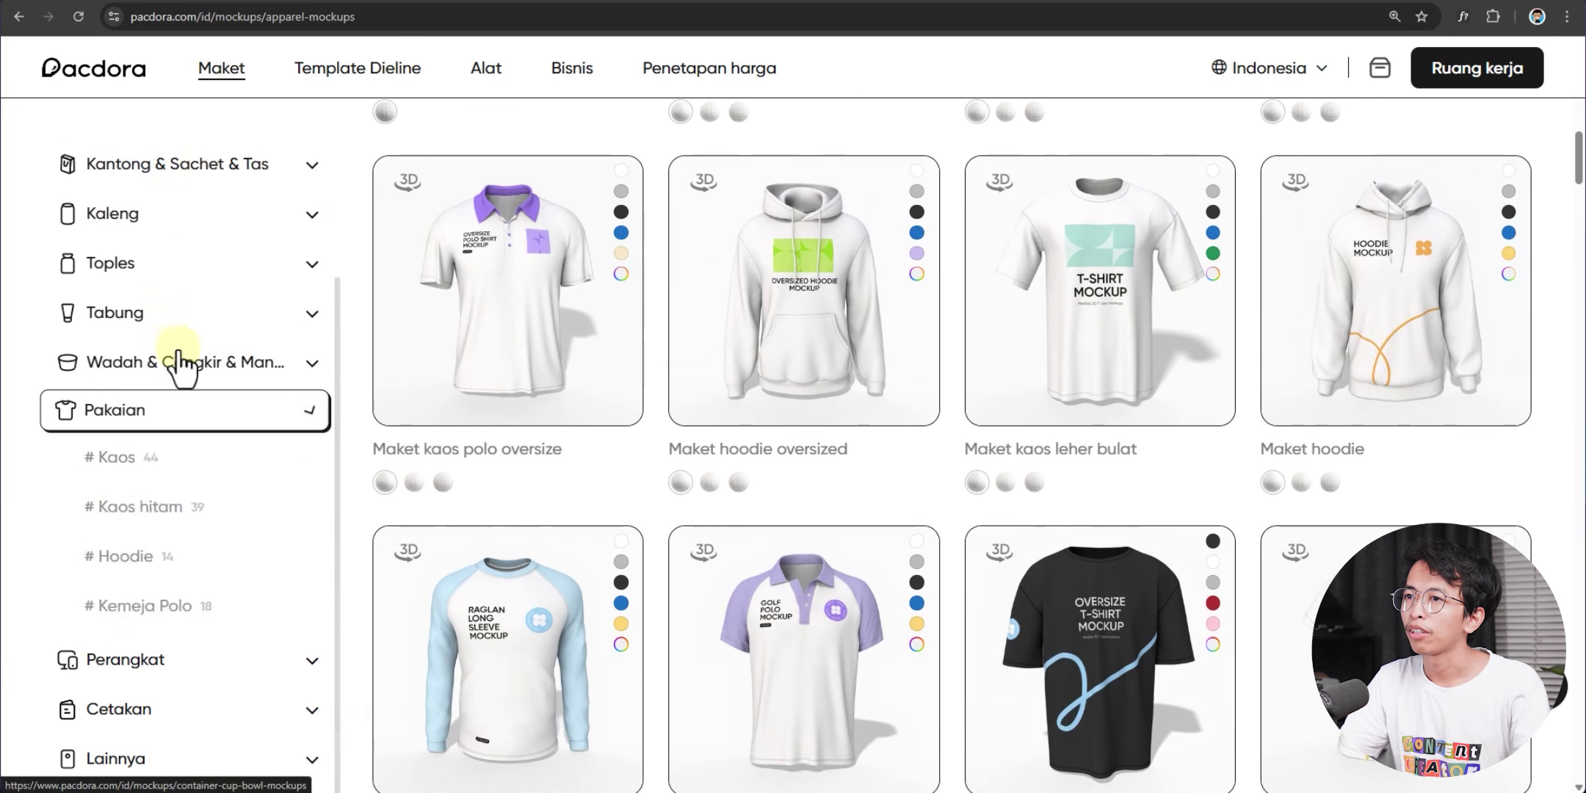
scroll(128, 734, "down", 4)
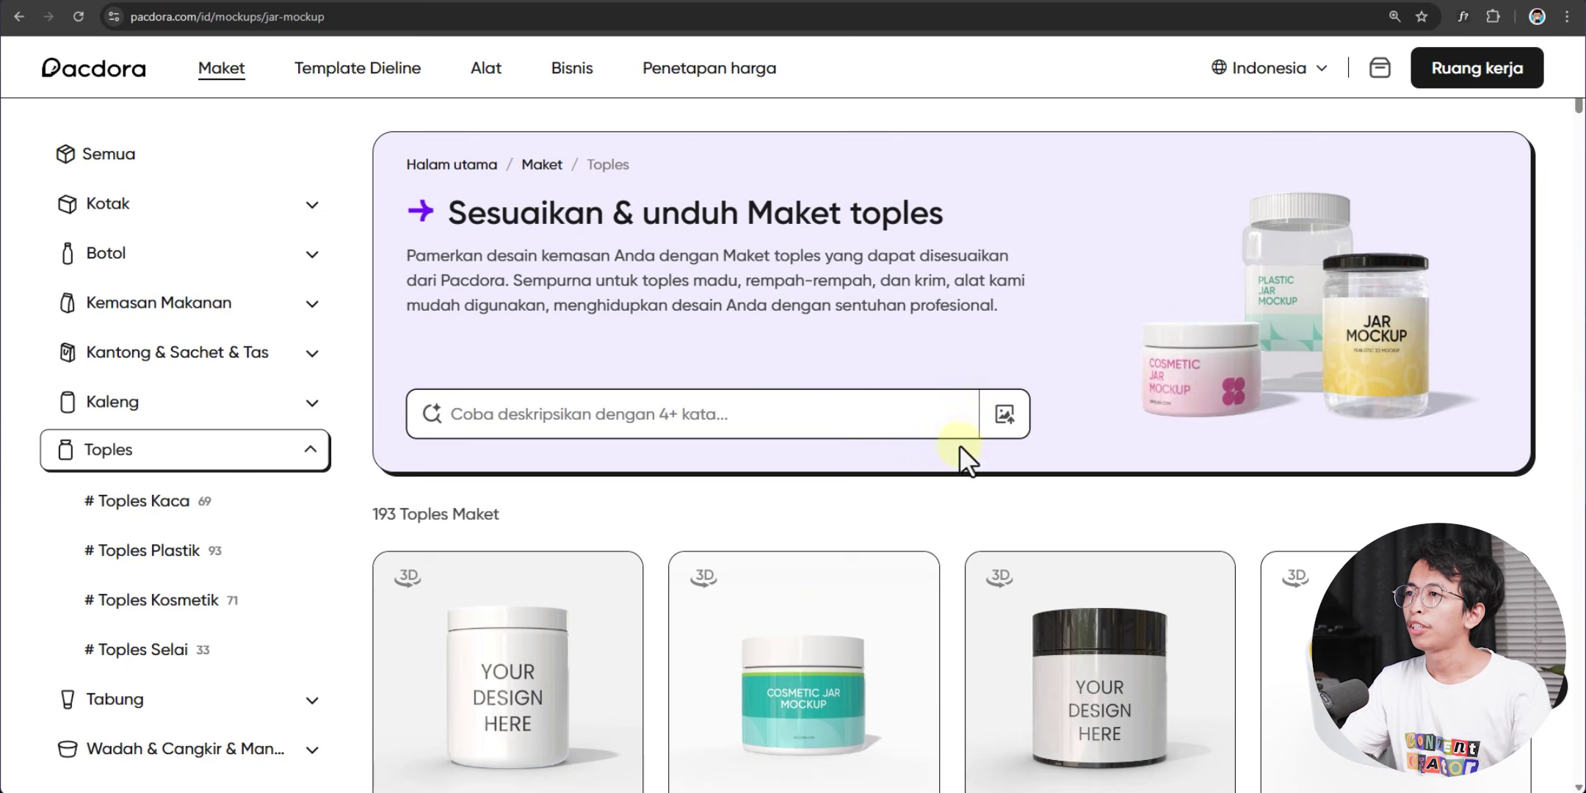
scroll(960, 447, "down", 6)
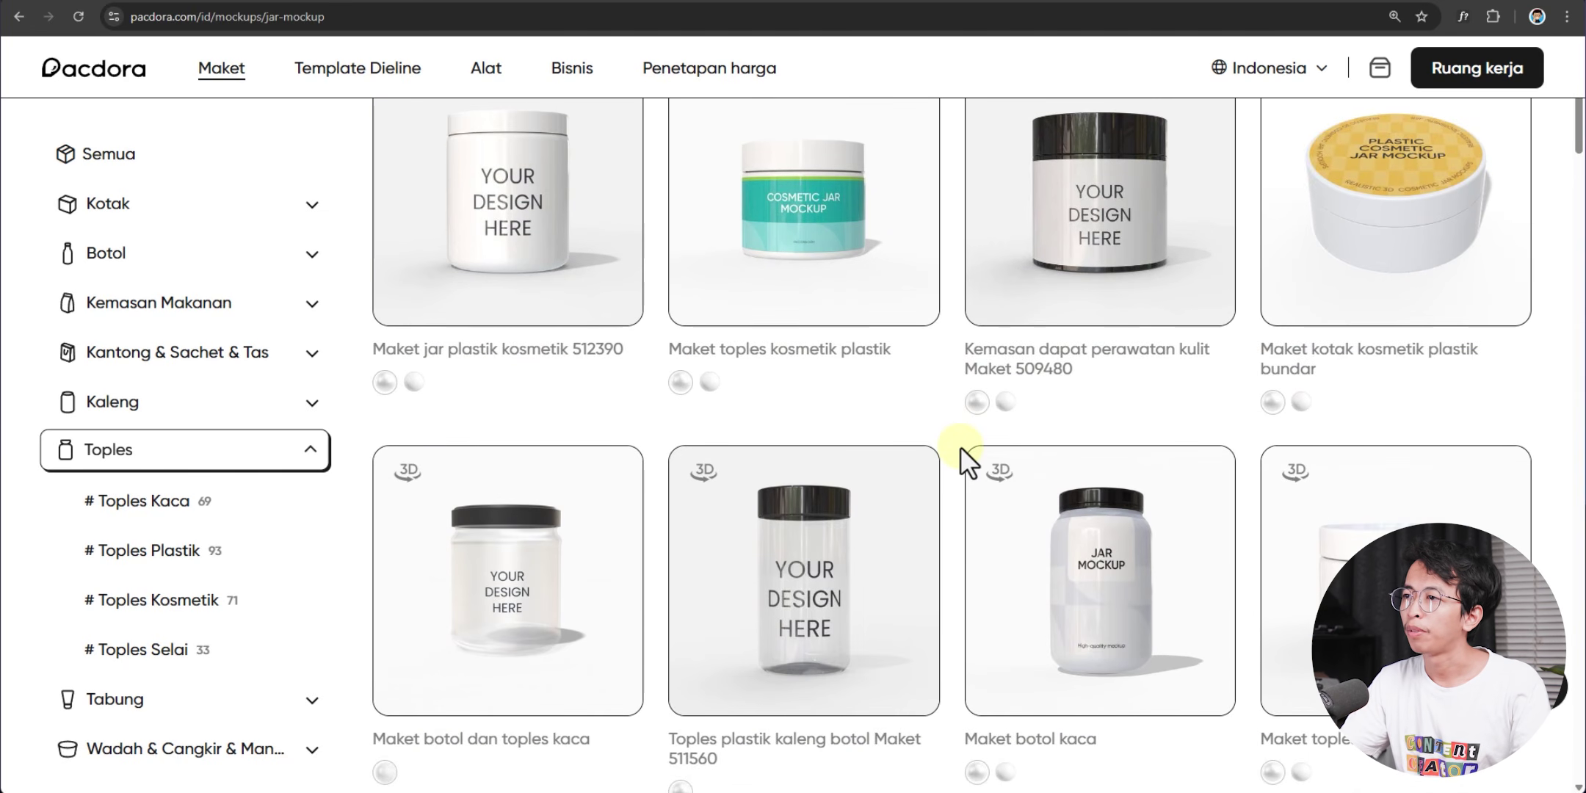
scroll(960, 446, "down", 6)
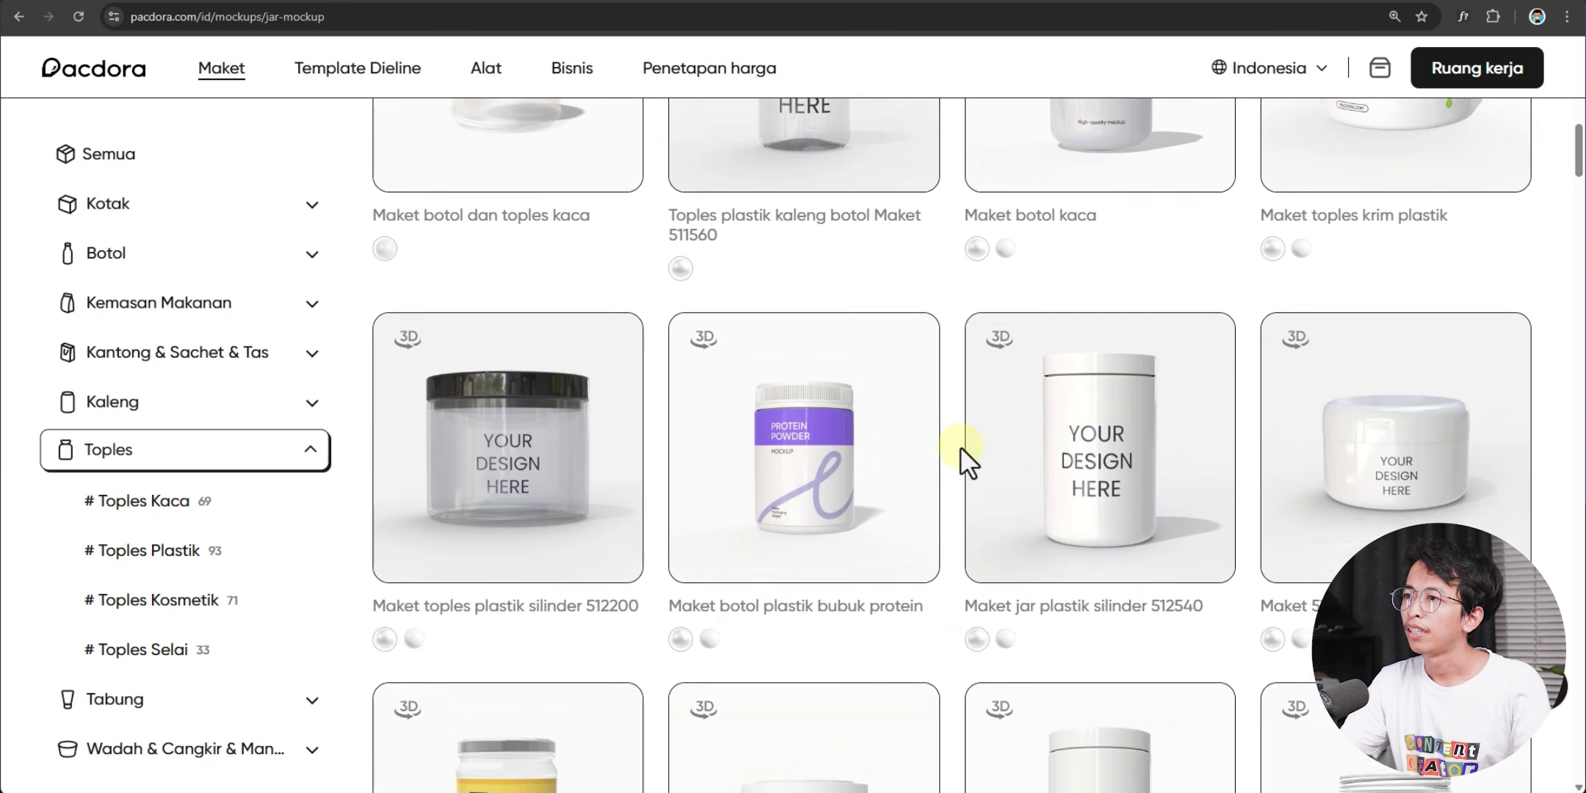
scroll(961, 446, "down", 5)
mouse_move(505, 463)
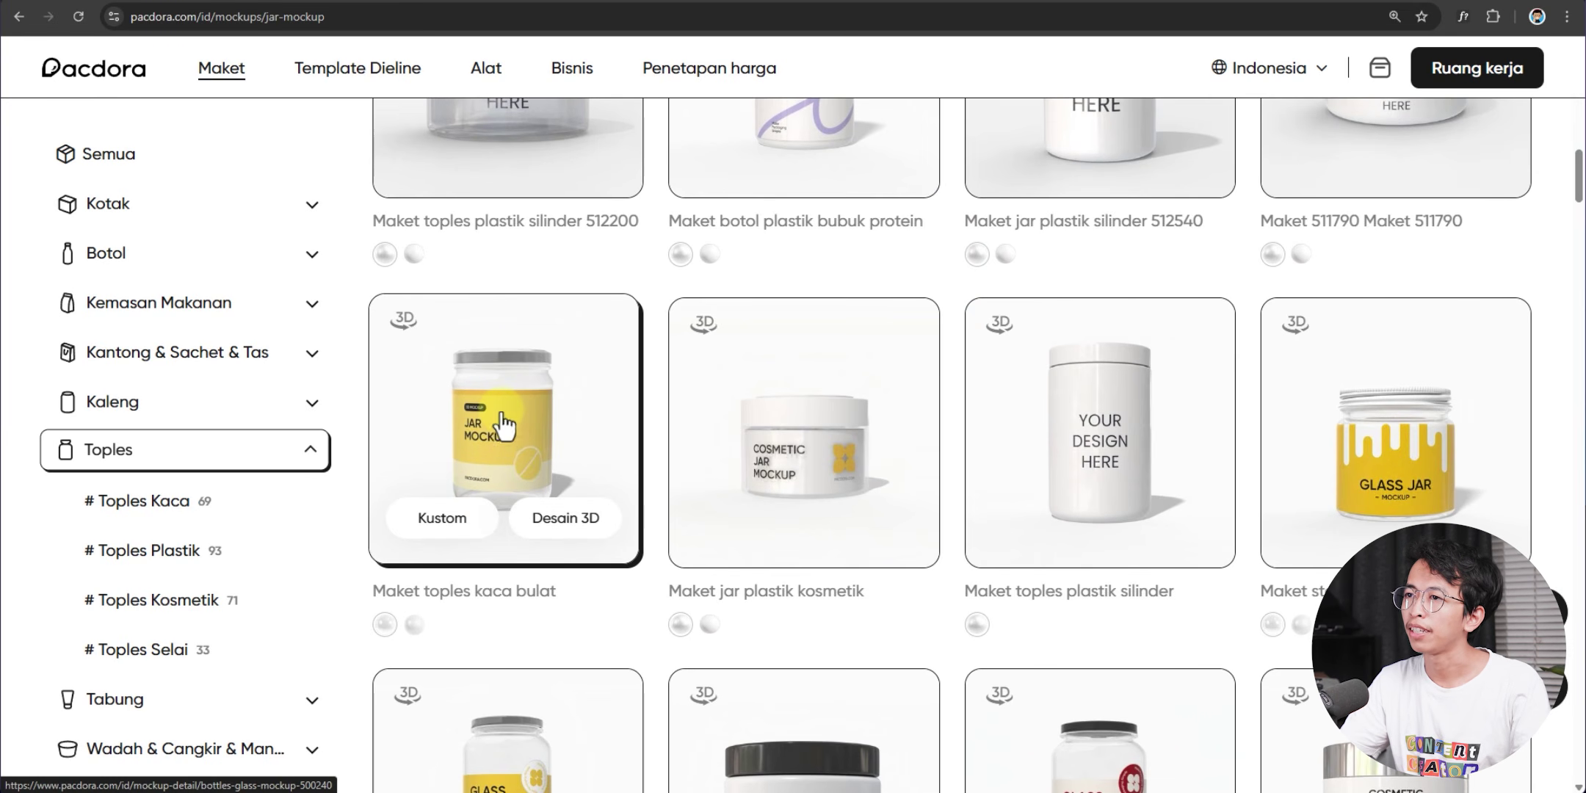
left_click(504, 420)
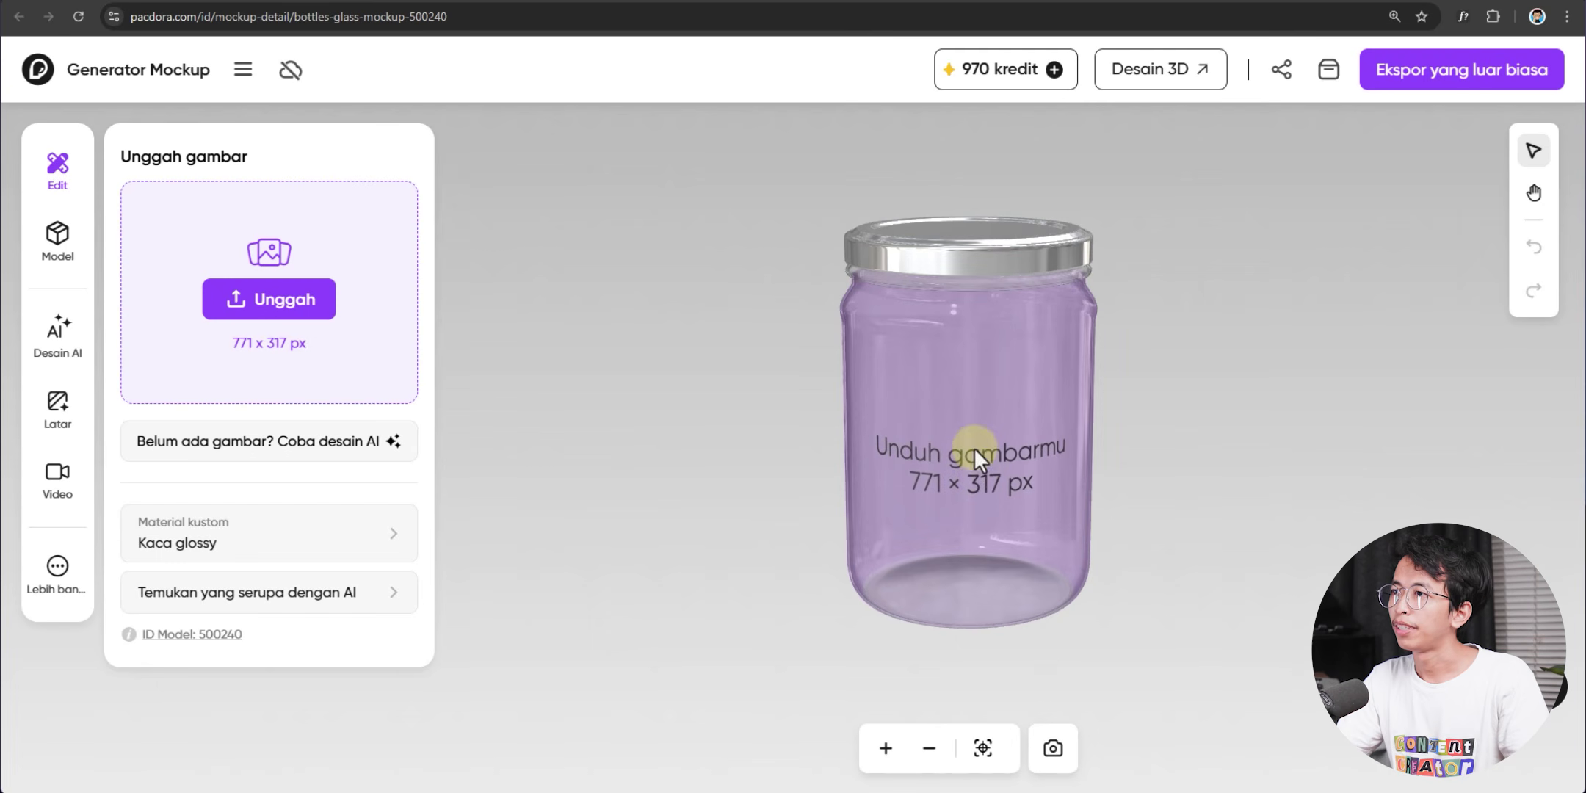
Rotate the glass jar to a level view and check its flat label area in the upload editor
left_click_drag(974, 451, 905, 427)
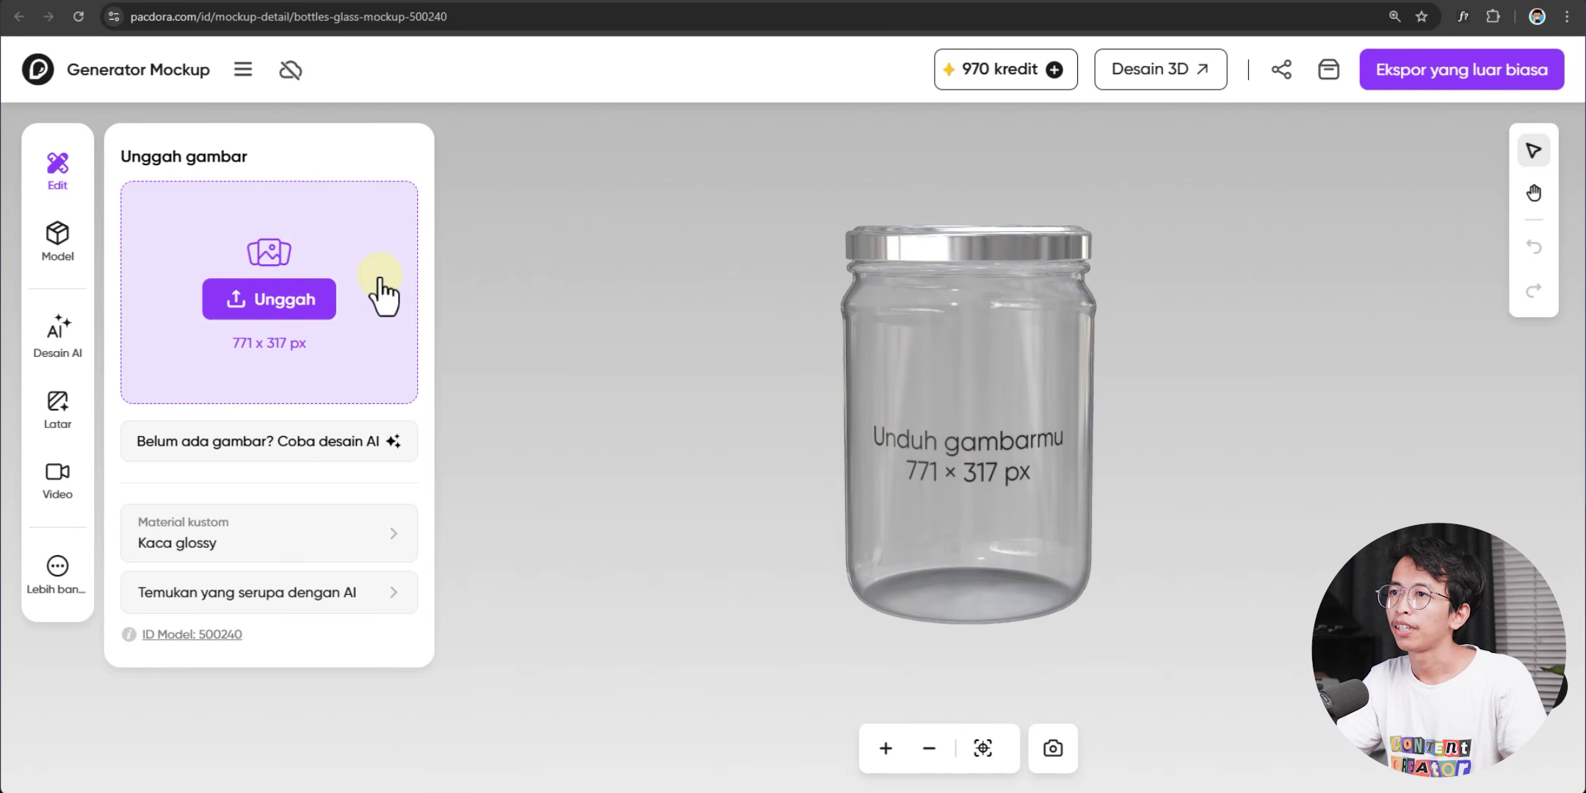
left_click(276, 301)
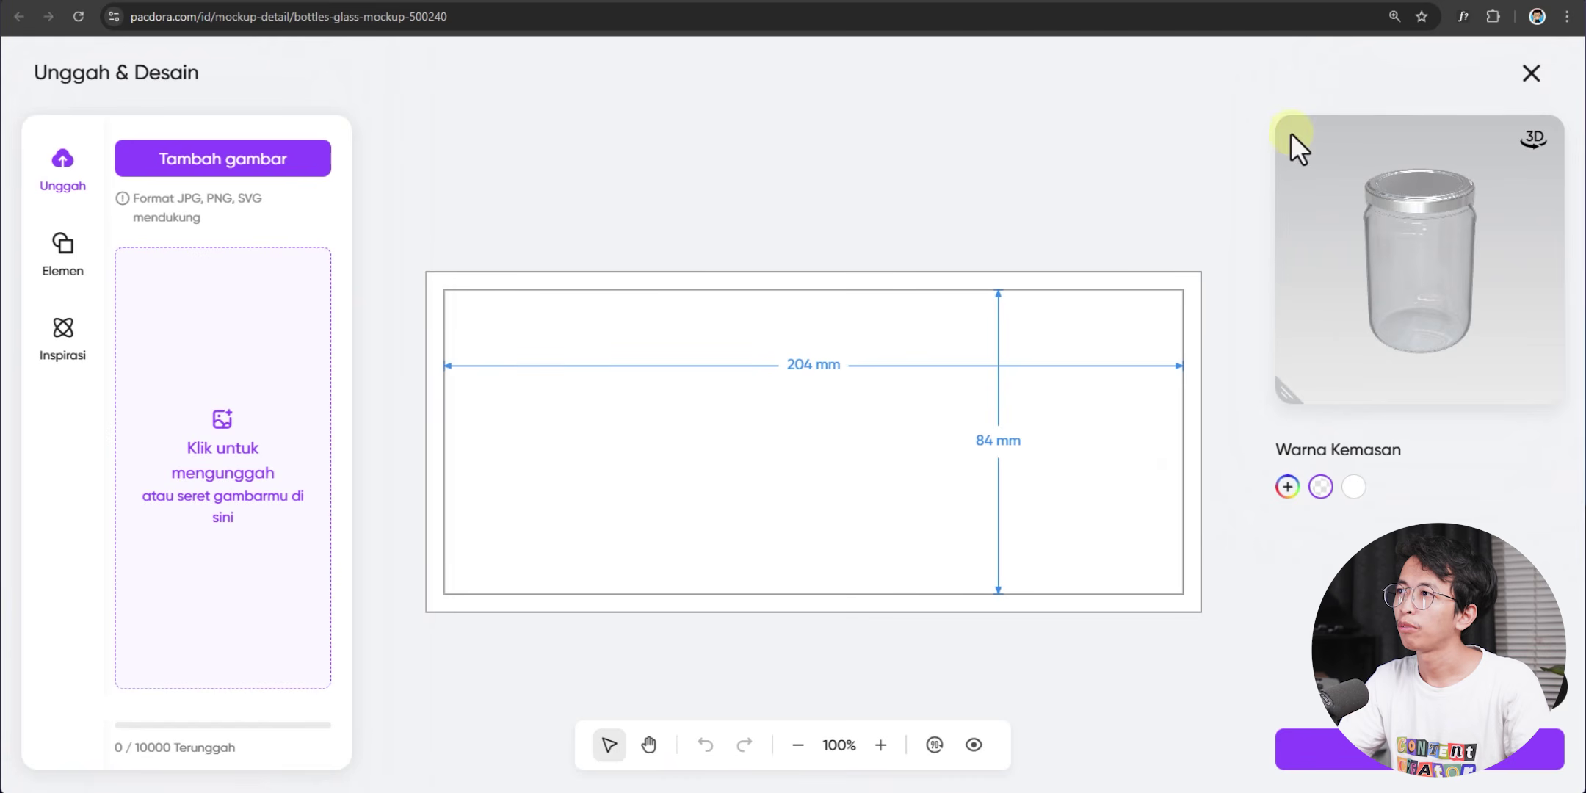
left_click(1531, 73)
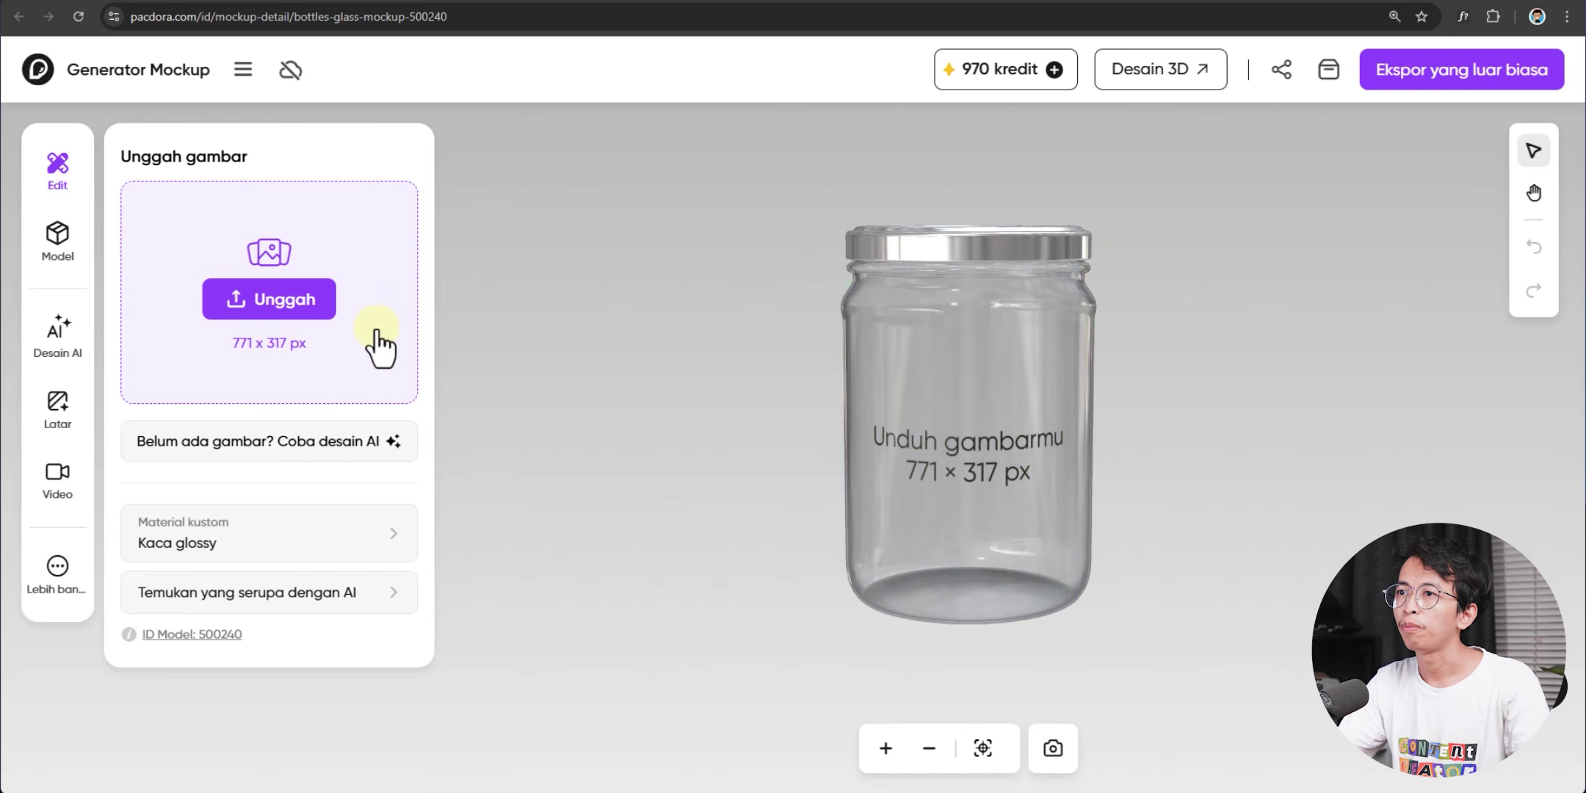
Upload jar.jpg as the jar's label artwork and turn the enlarged 3D preview to face the label's front
left_click(327, 307)
left_click(277, 295)
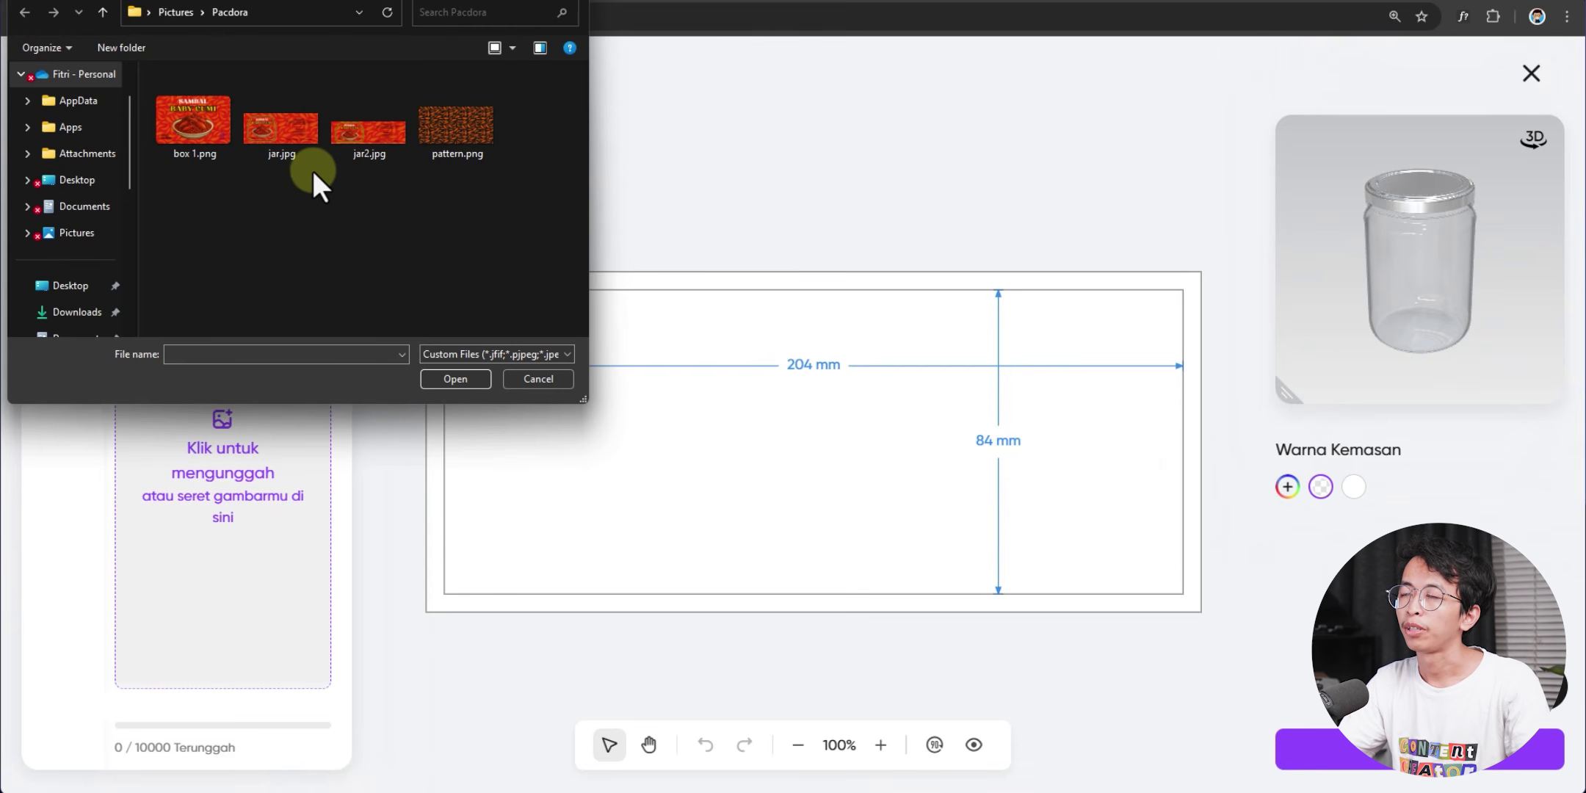
left_click(454, 378)
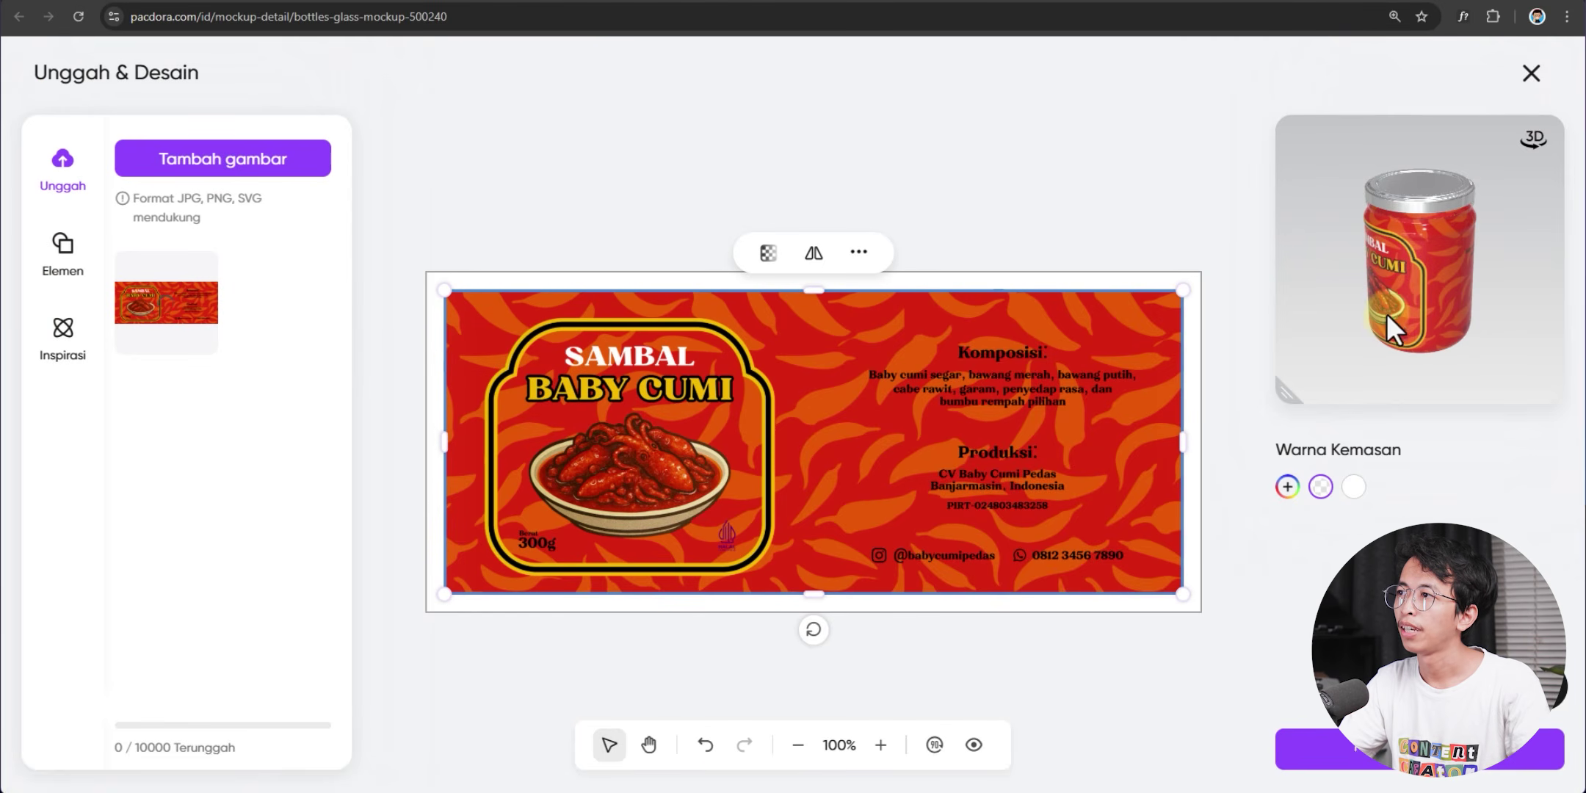
left_click_drag(1390, 330, 1055, 626)
mouse_move(1357, 409)
left_mouse_down()
mouse_move(1214, 446)
mouse_move(1281, 396)
mouse_move(1332, 392)
left_mouse_up()
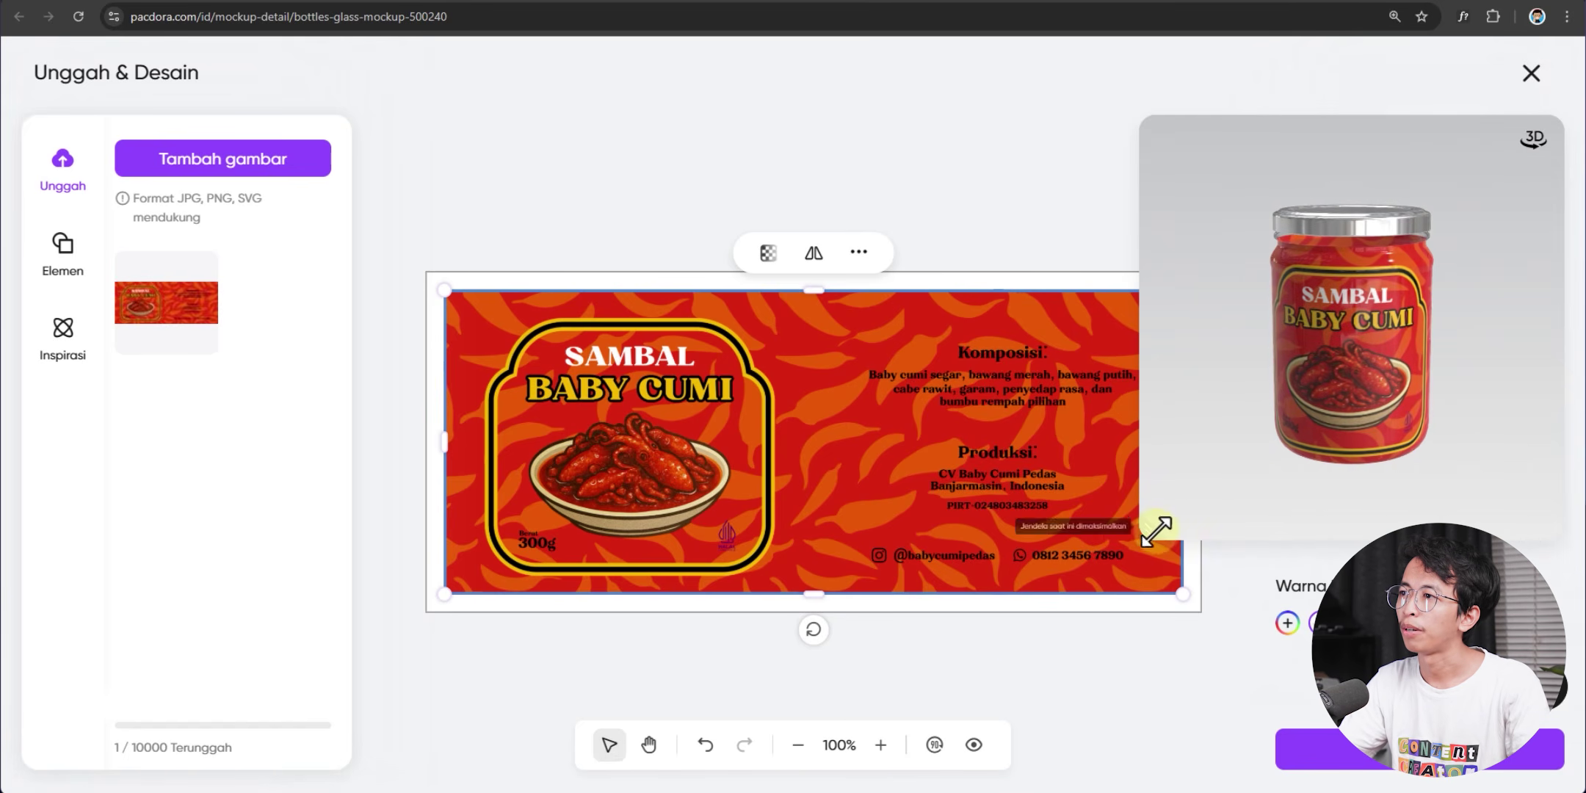
Try shrinking and widening the label artwork within its print area, and undo the resizing
left_click_drag(1182, 592, 1079, 543)
left_click_drag(990, 492, 1023, 503)
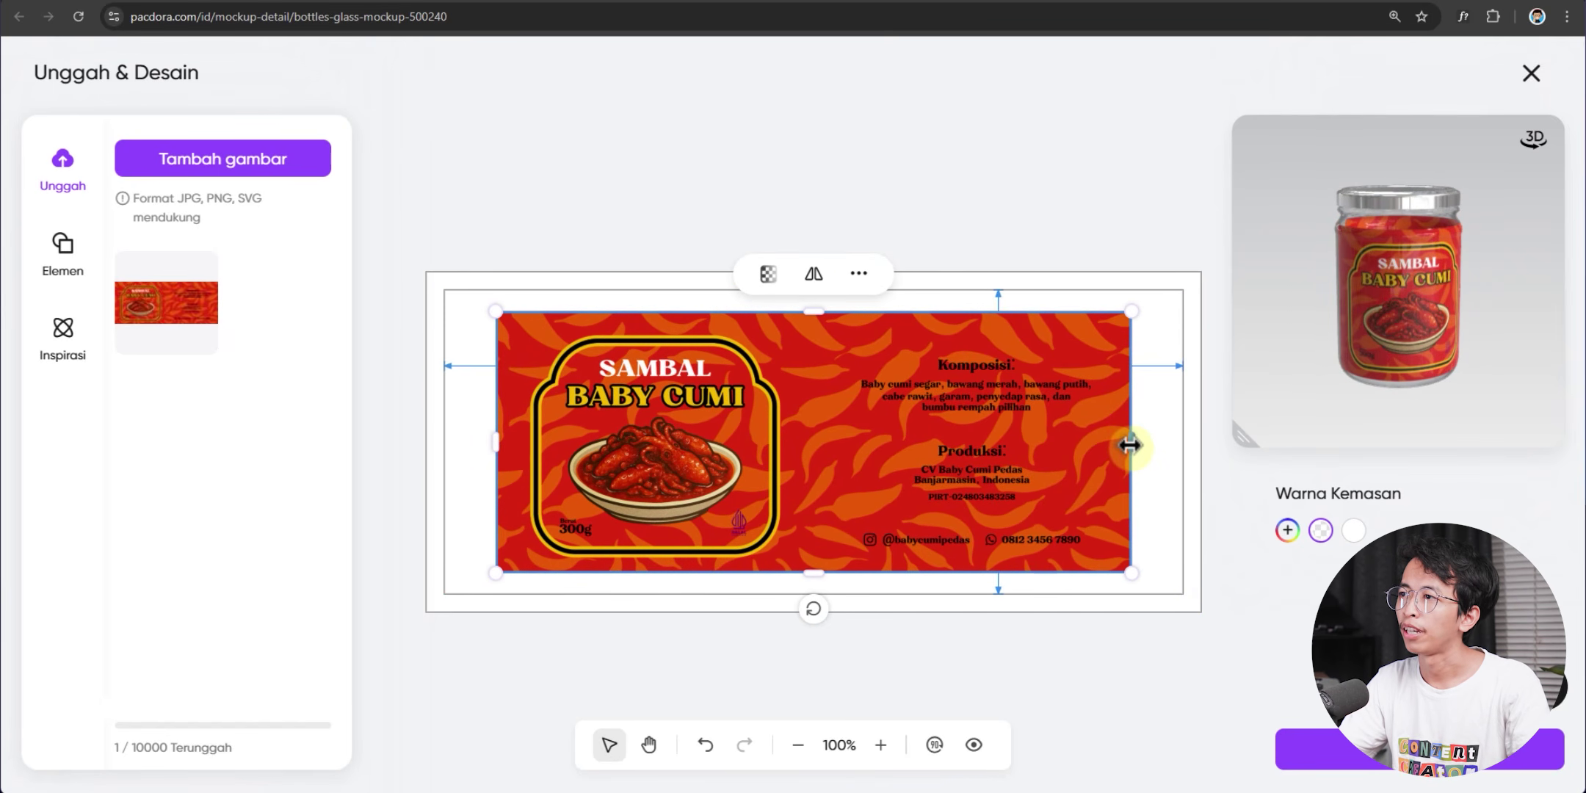
left_click_drag(1132, 443, 1181, 453)
key("ctrl+z")
key("ctrl+z")
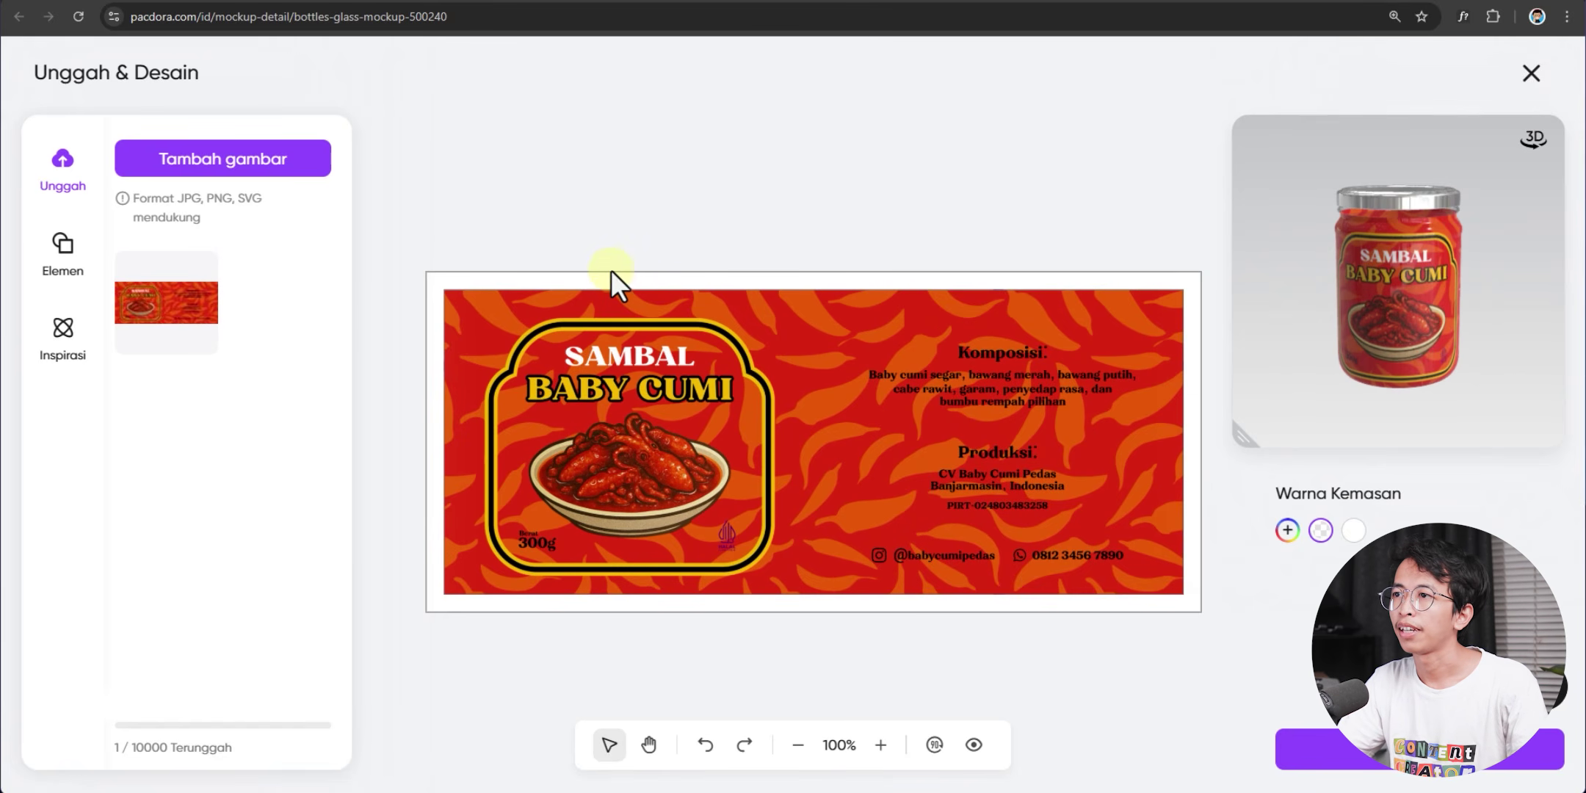
left_click(858, 418)
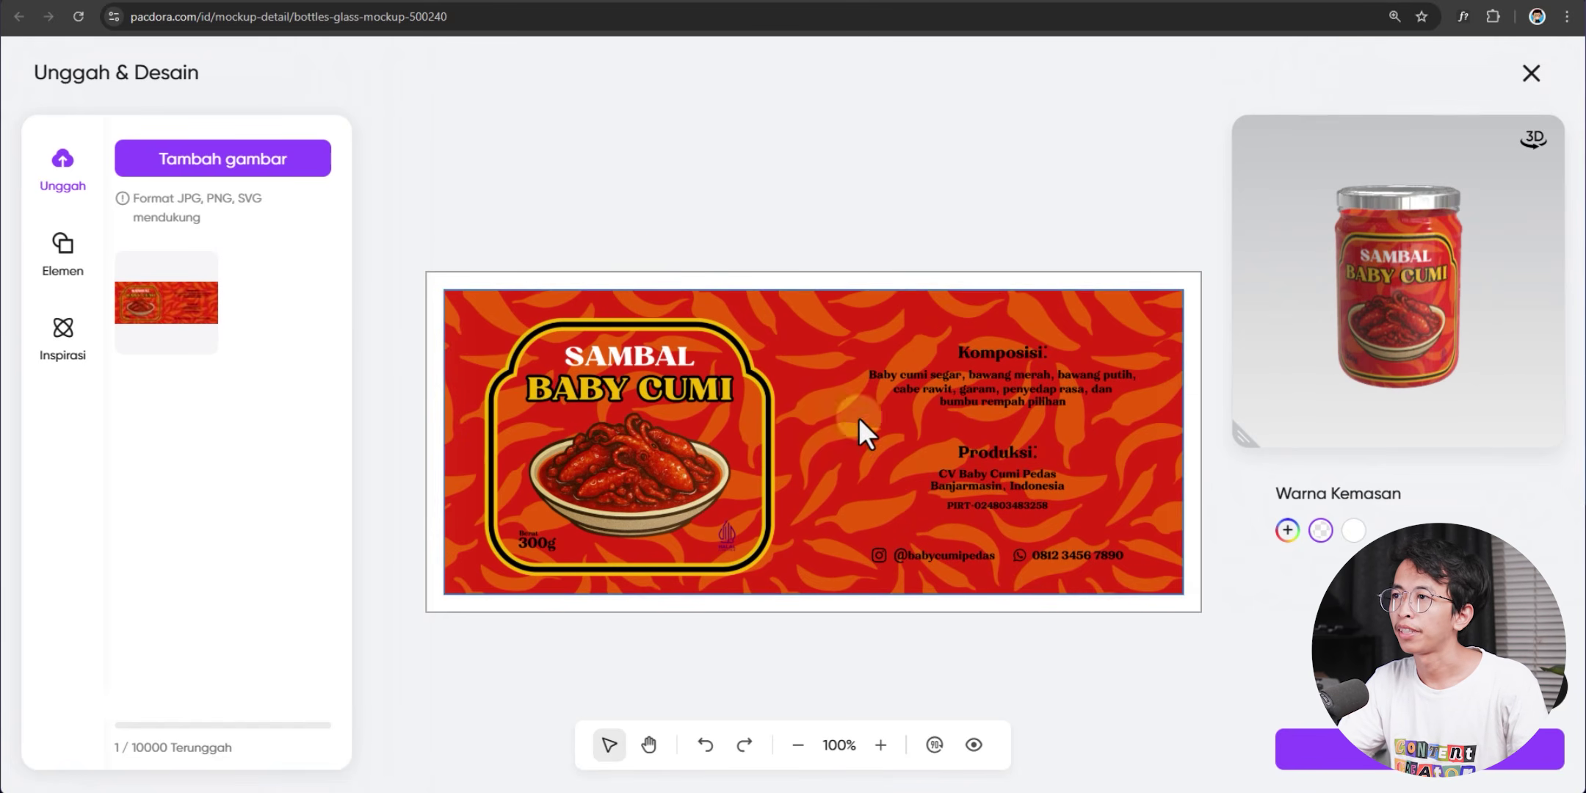
Browse the element library's shapes, packaging symbols, label badges and text options for the jar label
left_click(70, 270)
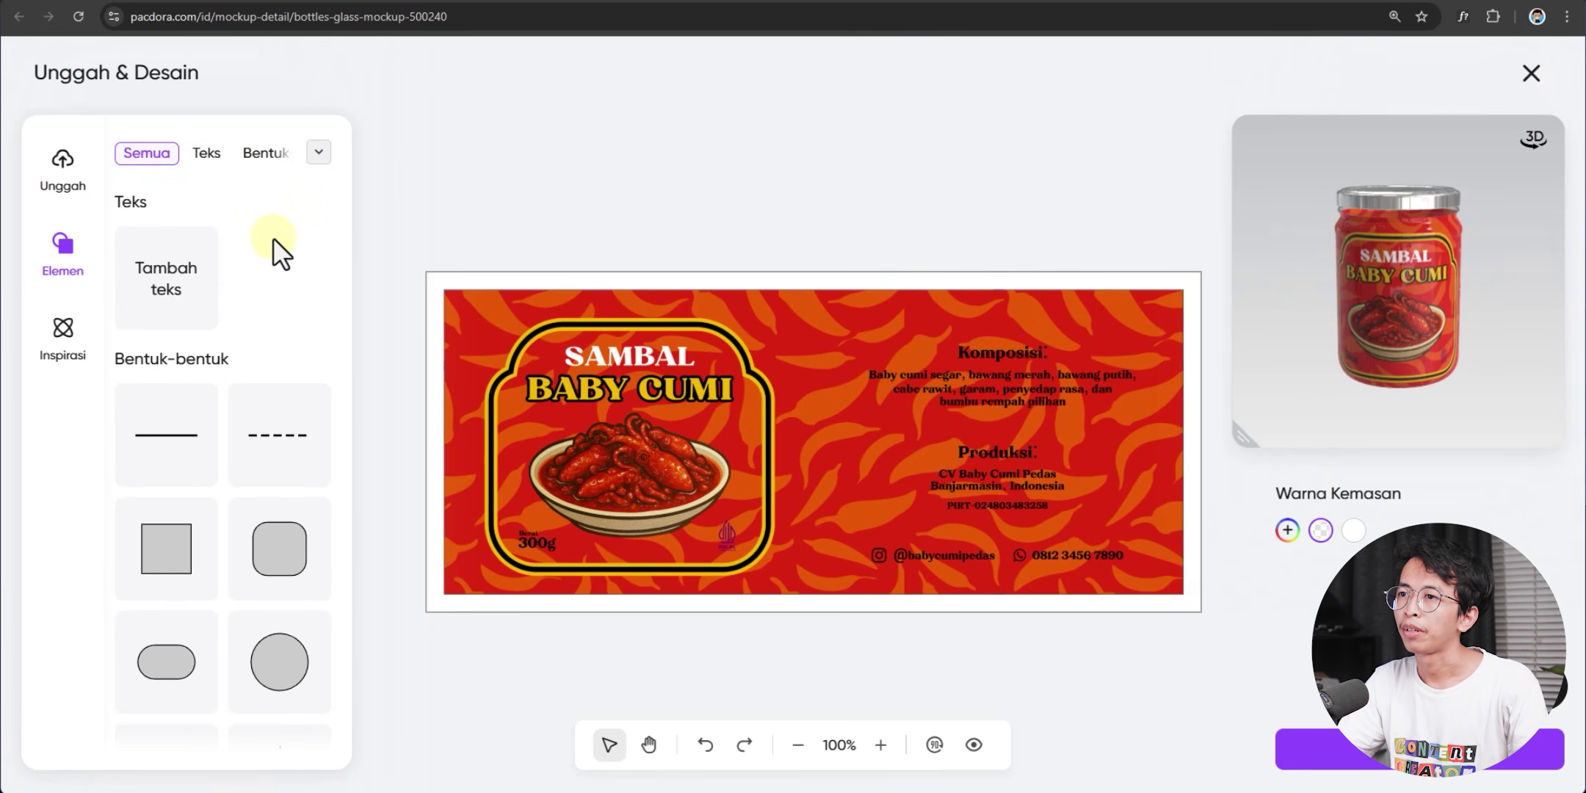
scroll(212, 414, "down", 8)
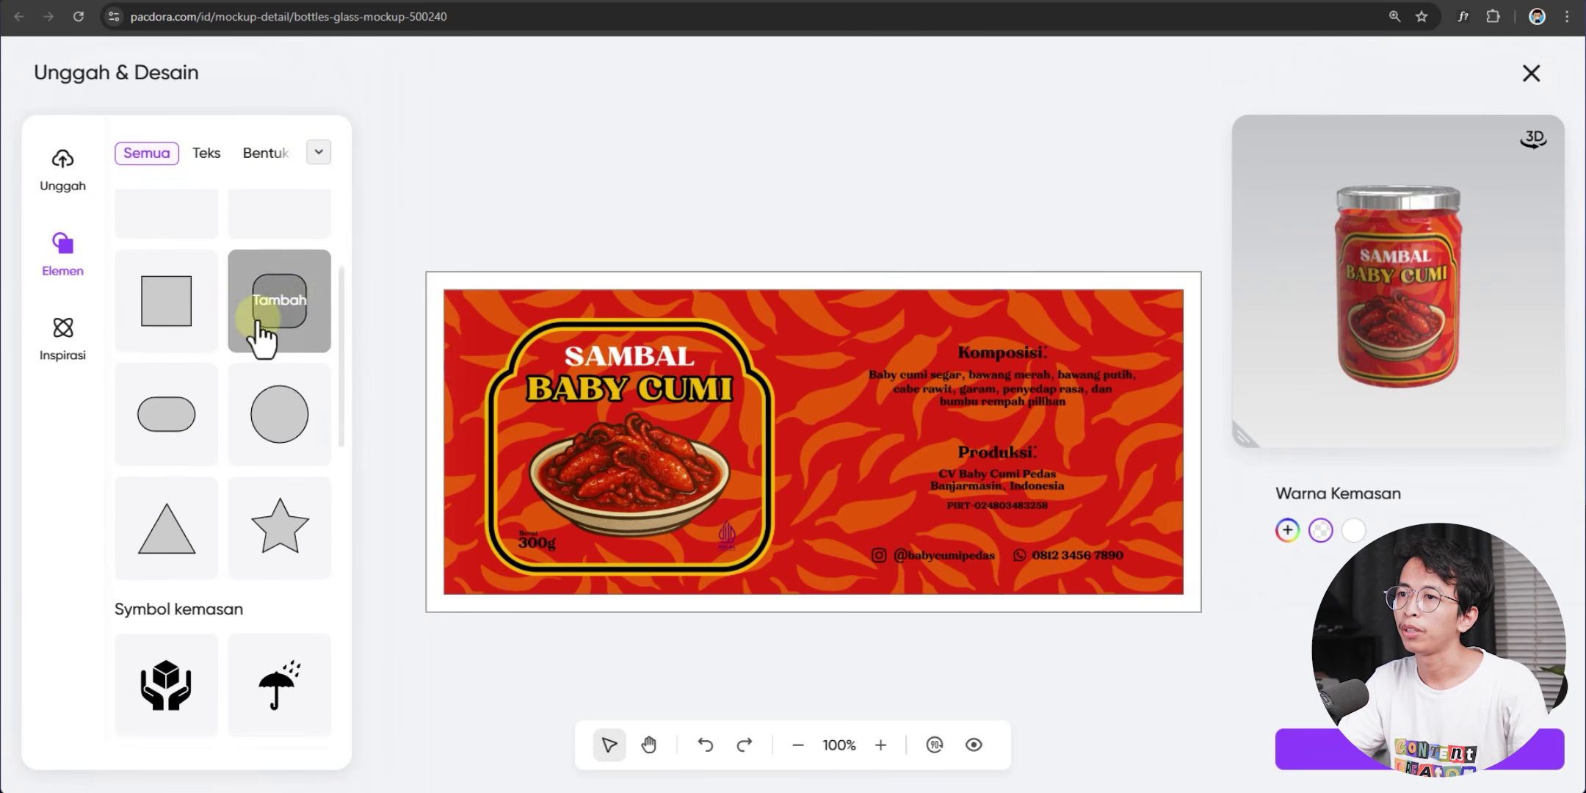
scroll(230, 525, "down", 10)
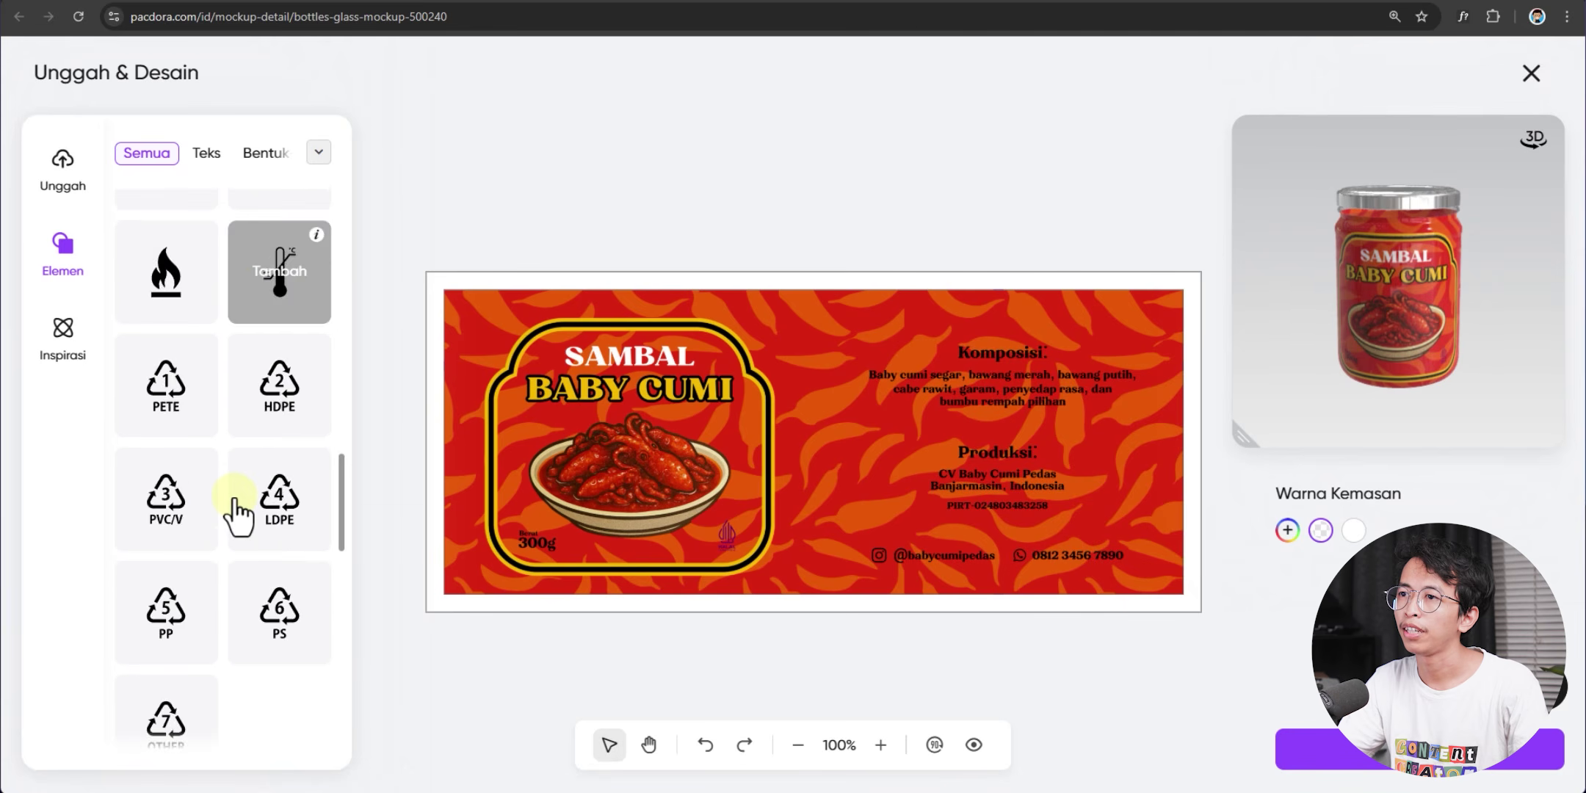
scroll(234, 499, "down", 6)
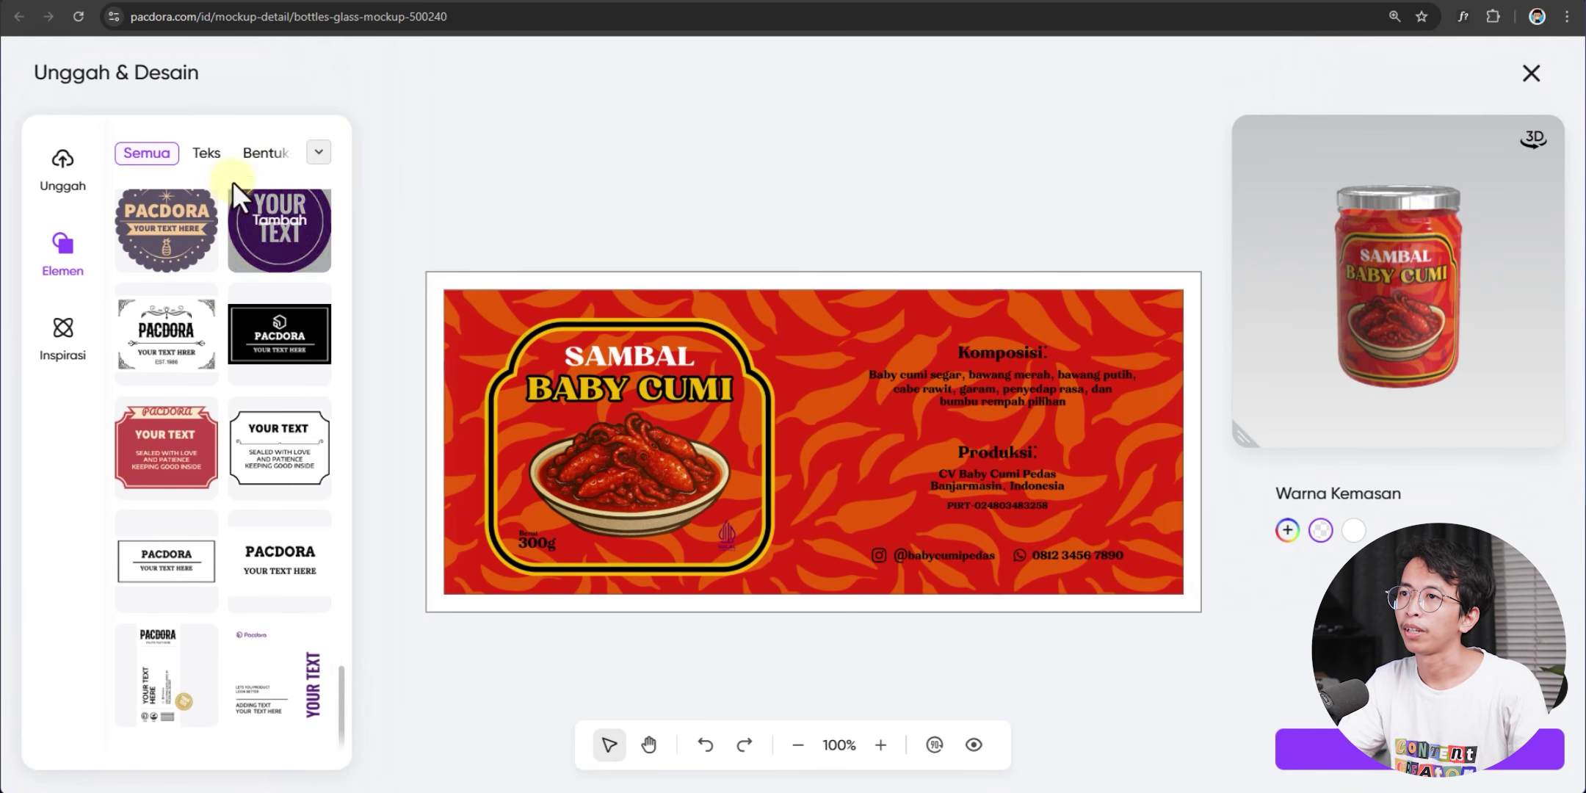
left_click(208, 156)
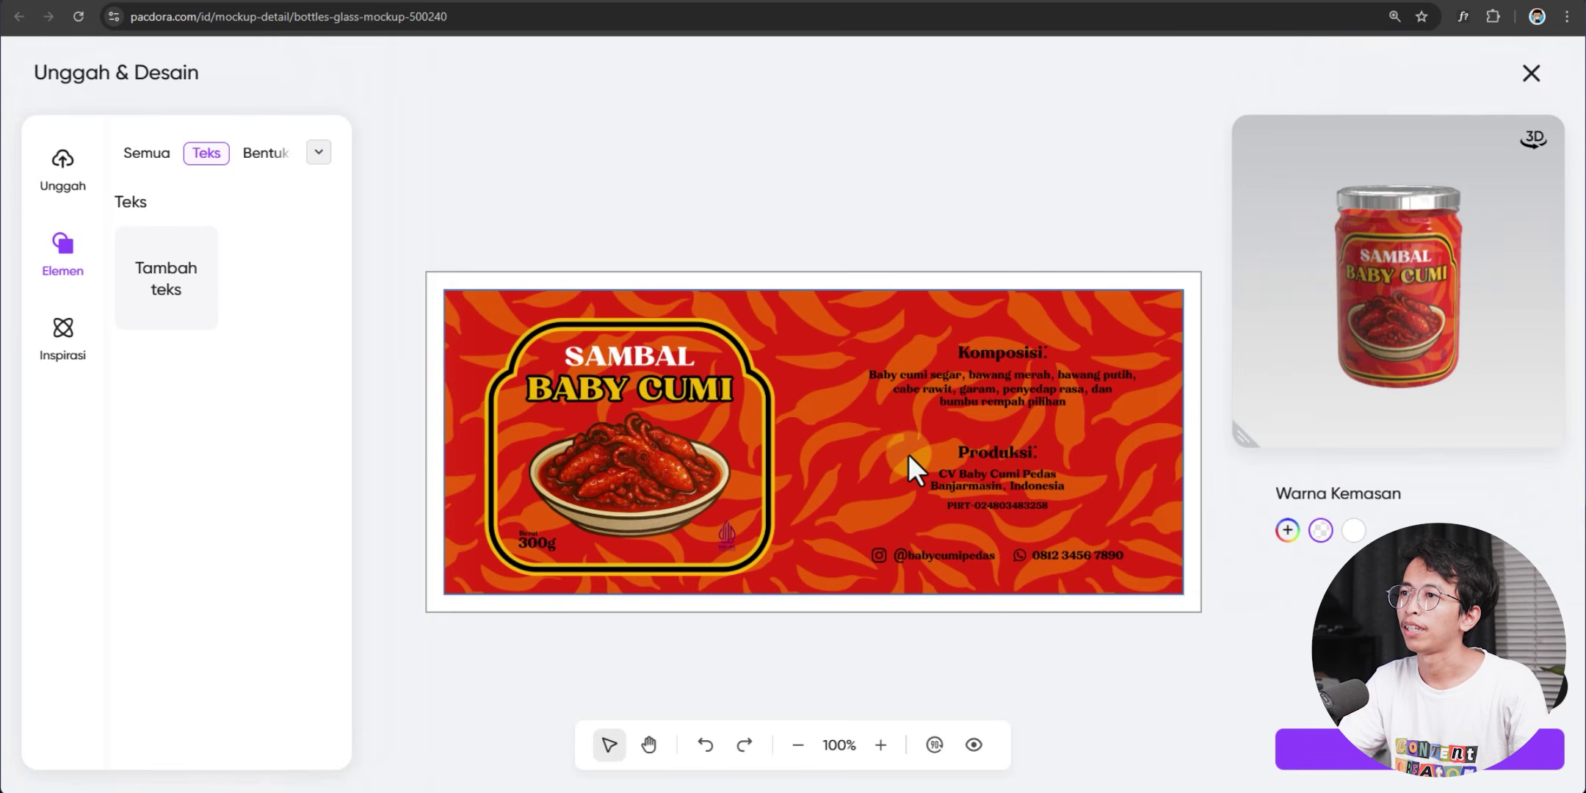
Try the first pattern from the inspiration collection as the label background, and remove it again
left_click(62, 334)
scroll(232, 576, "down", 3)
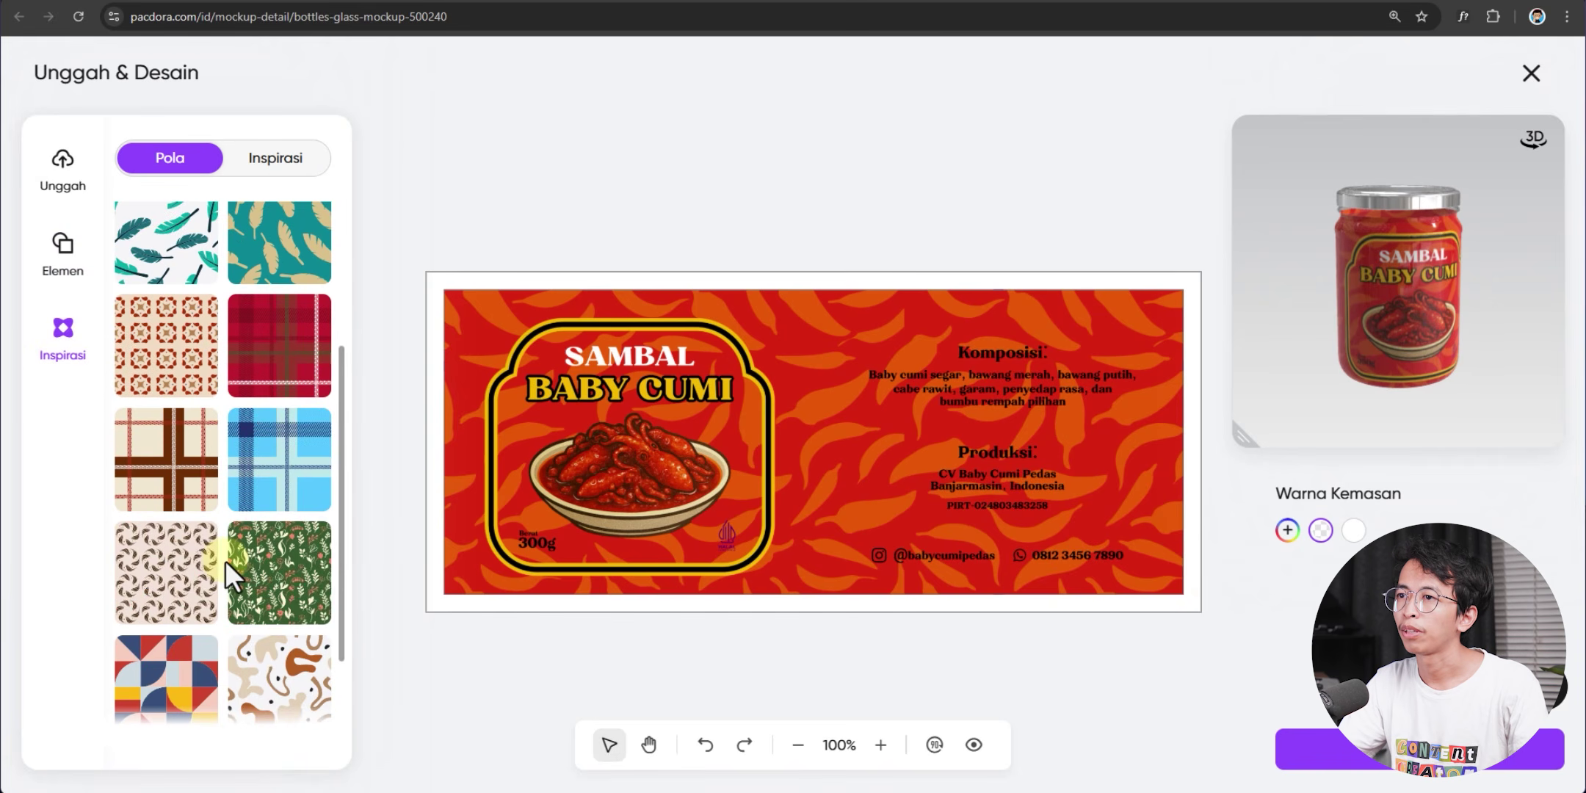
scroll(232, 577, "up", 3)
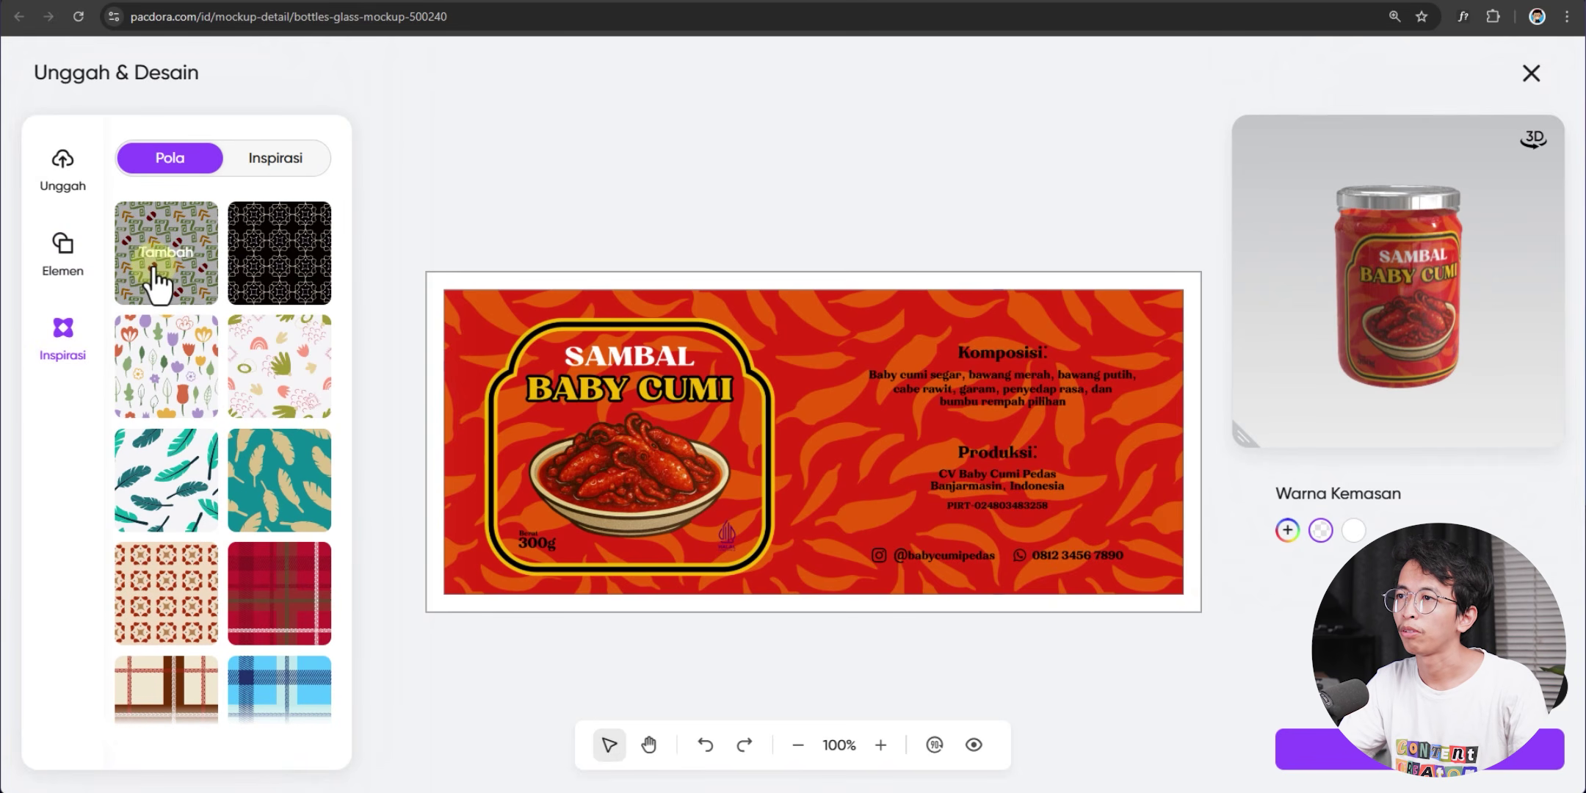
left_click(155, 268)
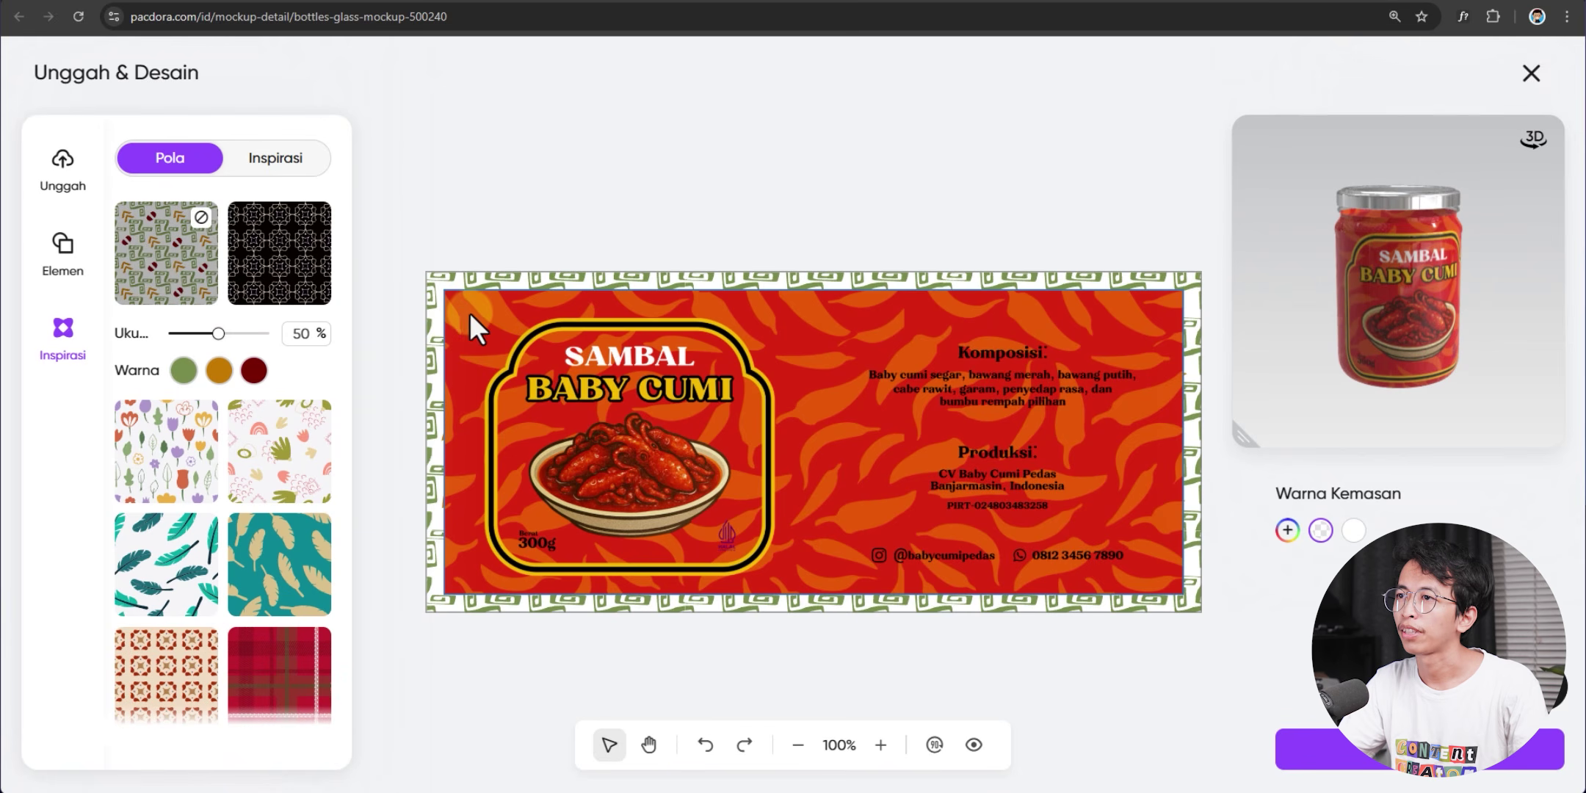
left_click(203, 218)
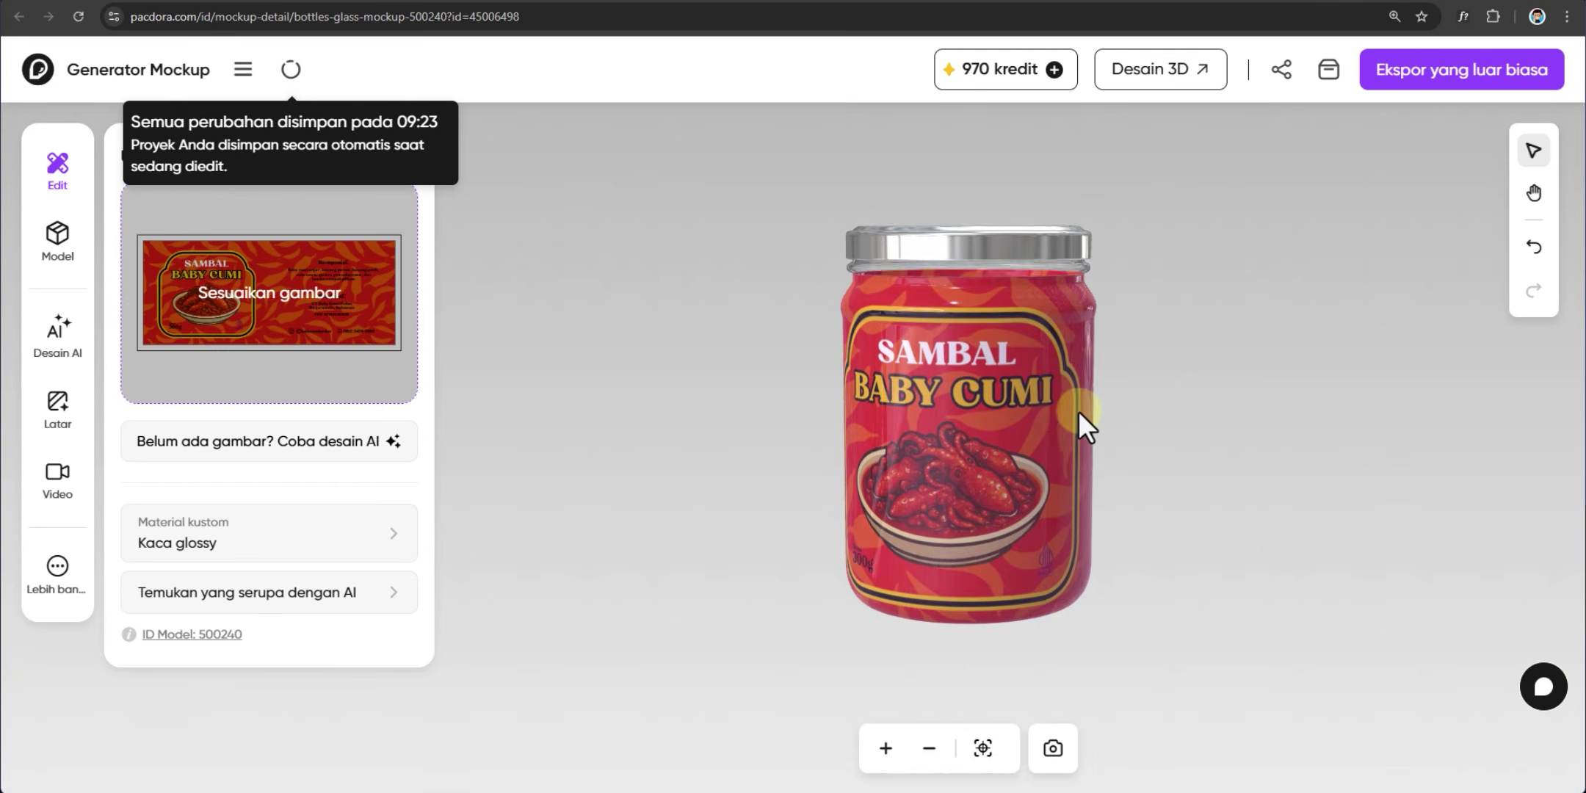
Generate AI mockup designs in 1:1 ratio from the prompt "desain pakaging kaleng Sambal Baby Cumi"
left_click_drag(1078, 411, 703, 462)
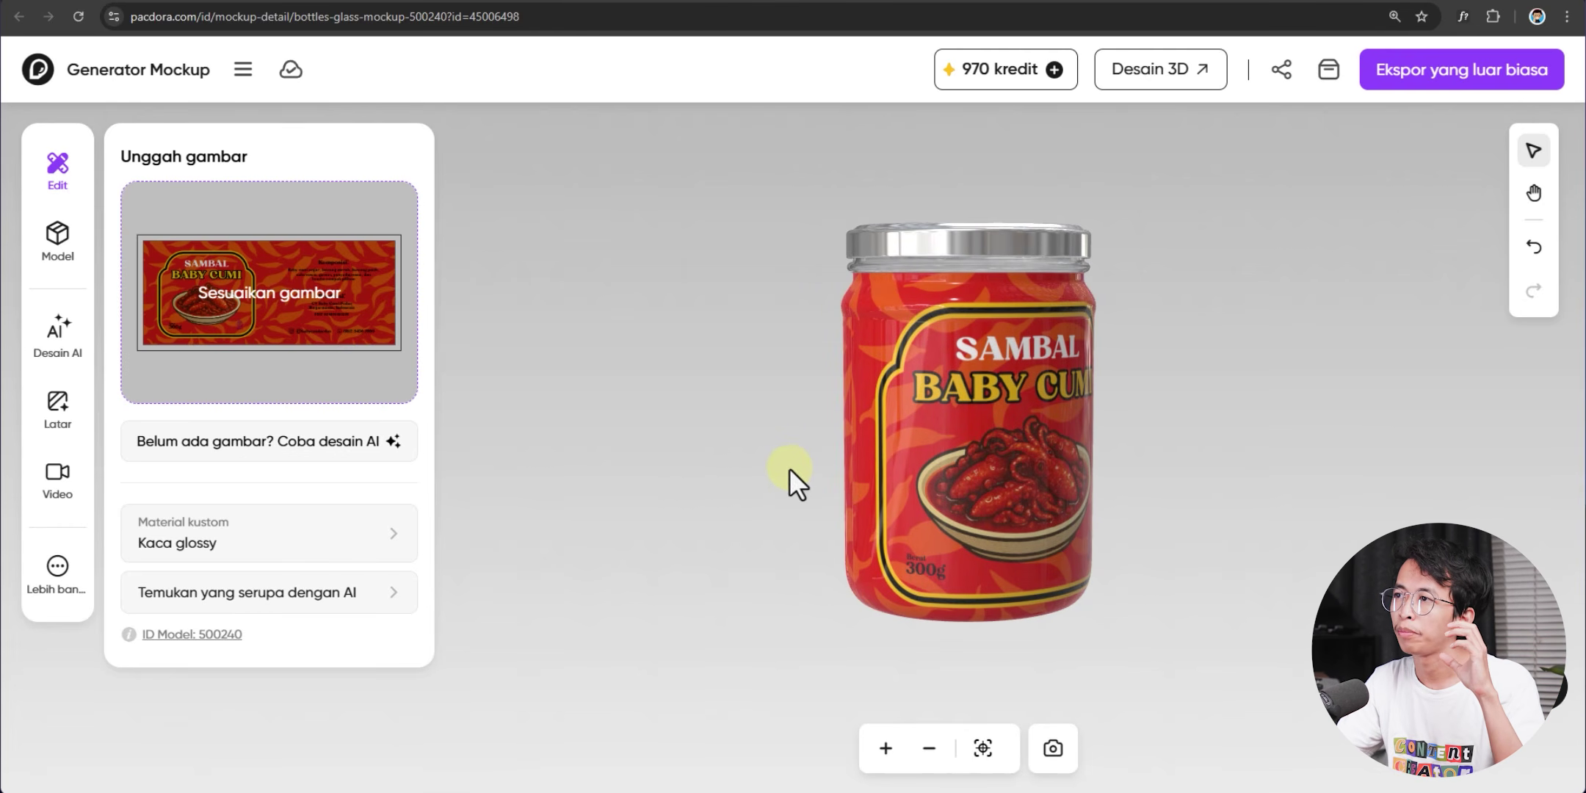
mouse_move(789, 467)
left_mouse_down()
mouse_move(966, 474)
mouse_move(784, 468)
left_mouse_up()
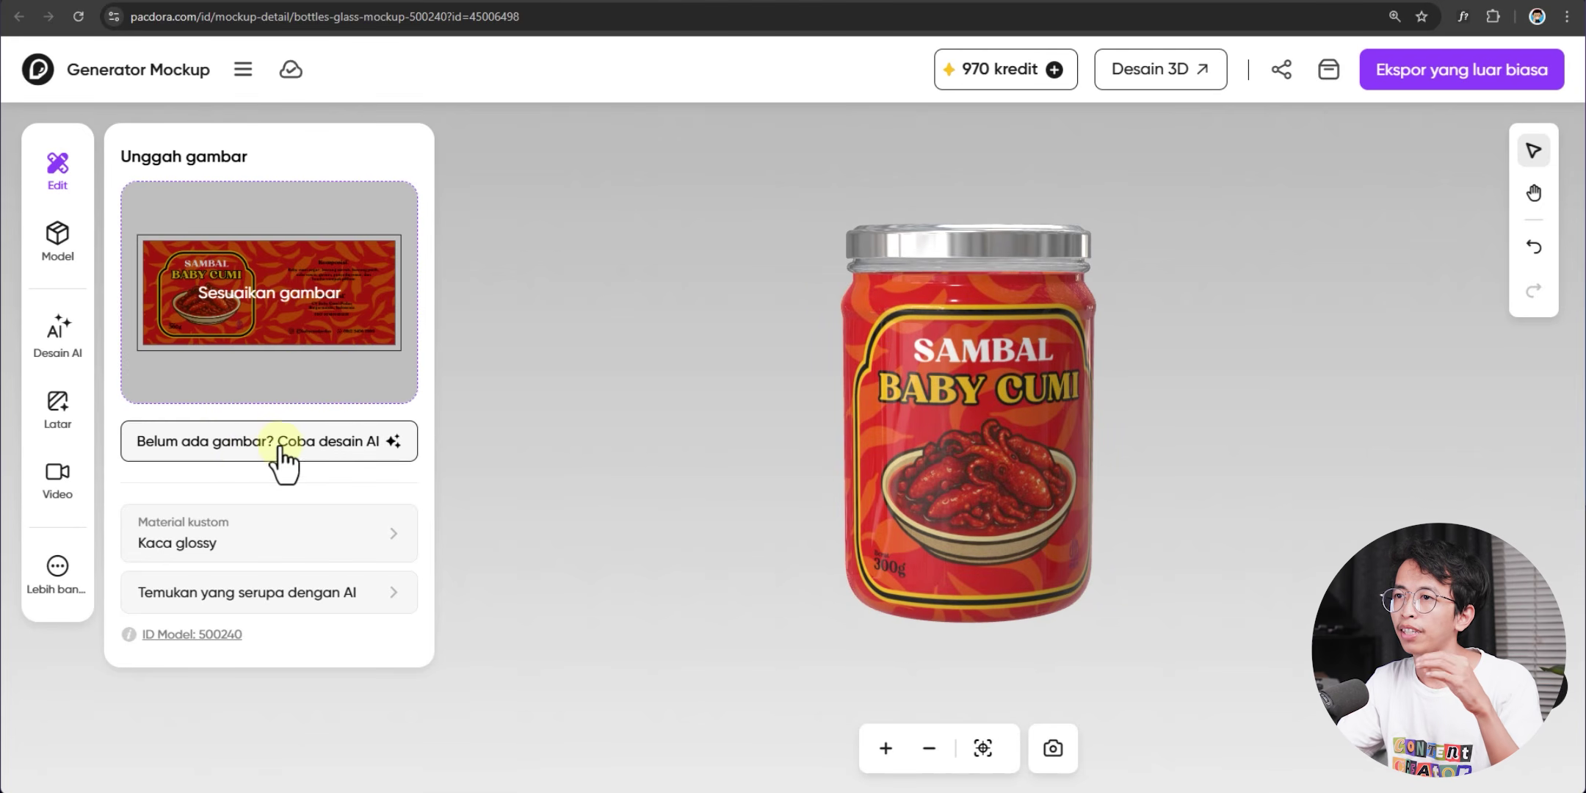
left_click(241, 449)
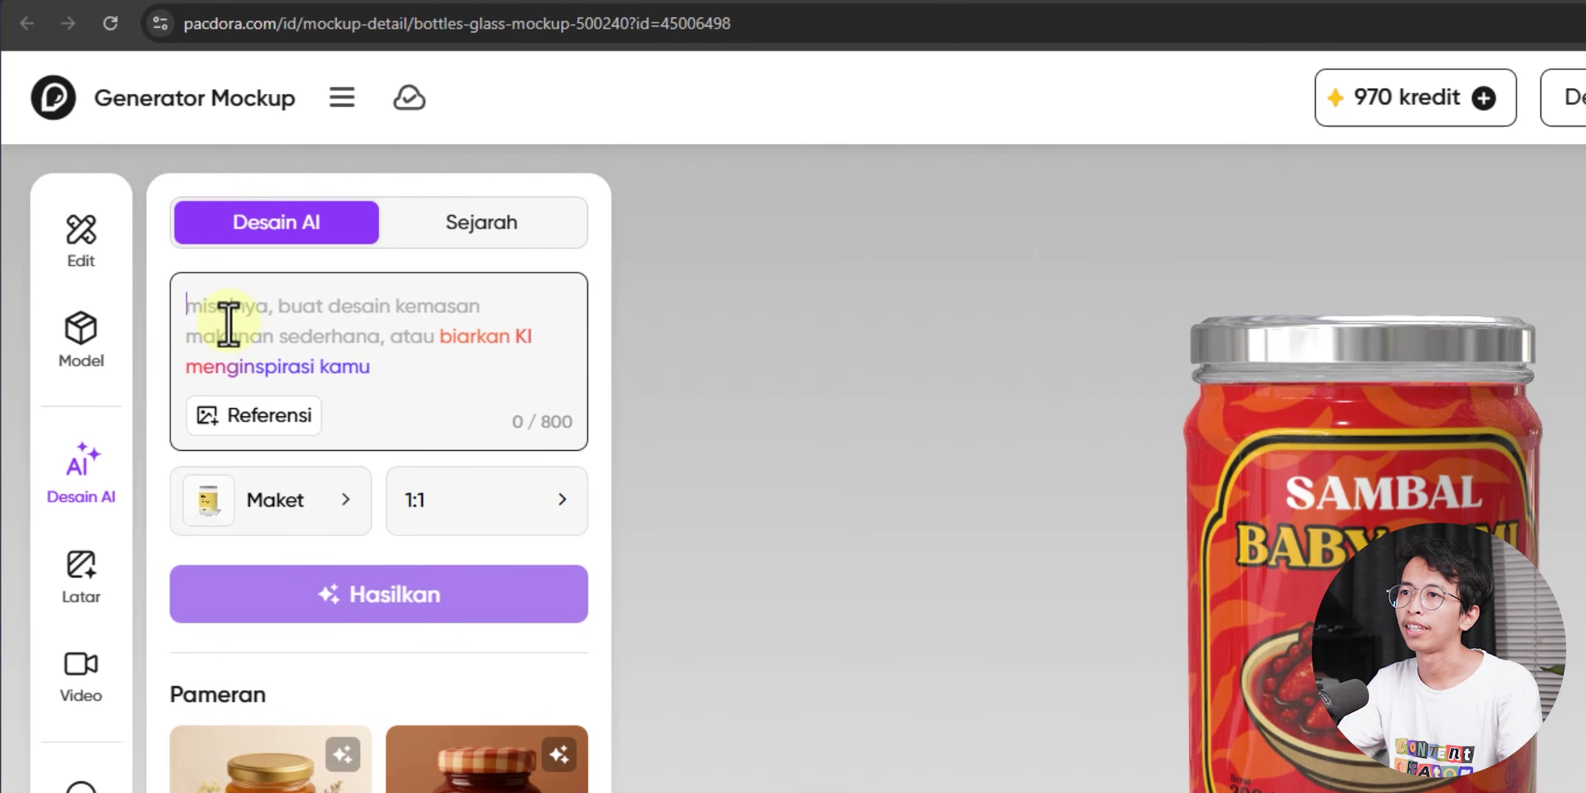
type("desain pakaging kaleng Sambal Baby Cumi")
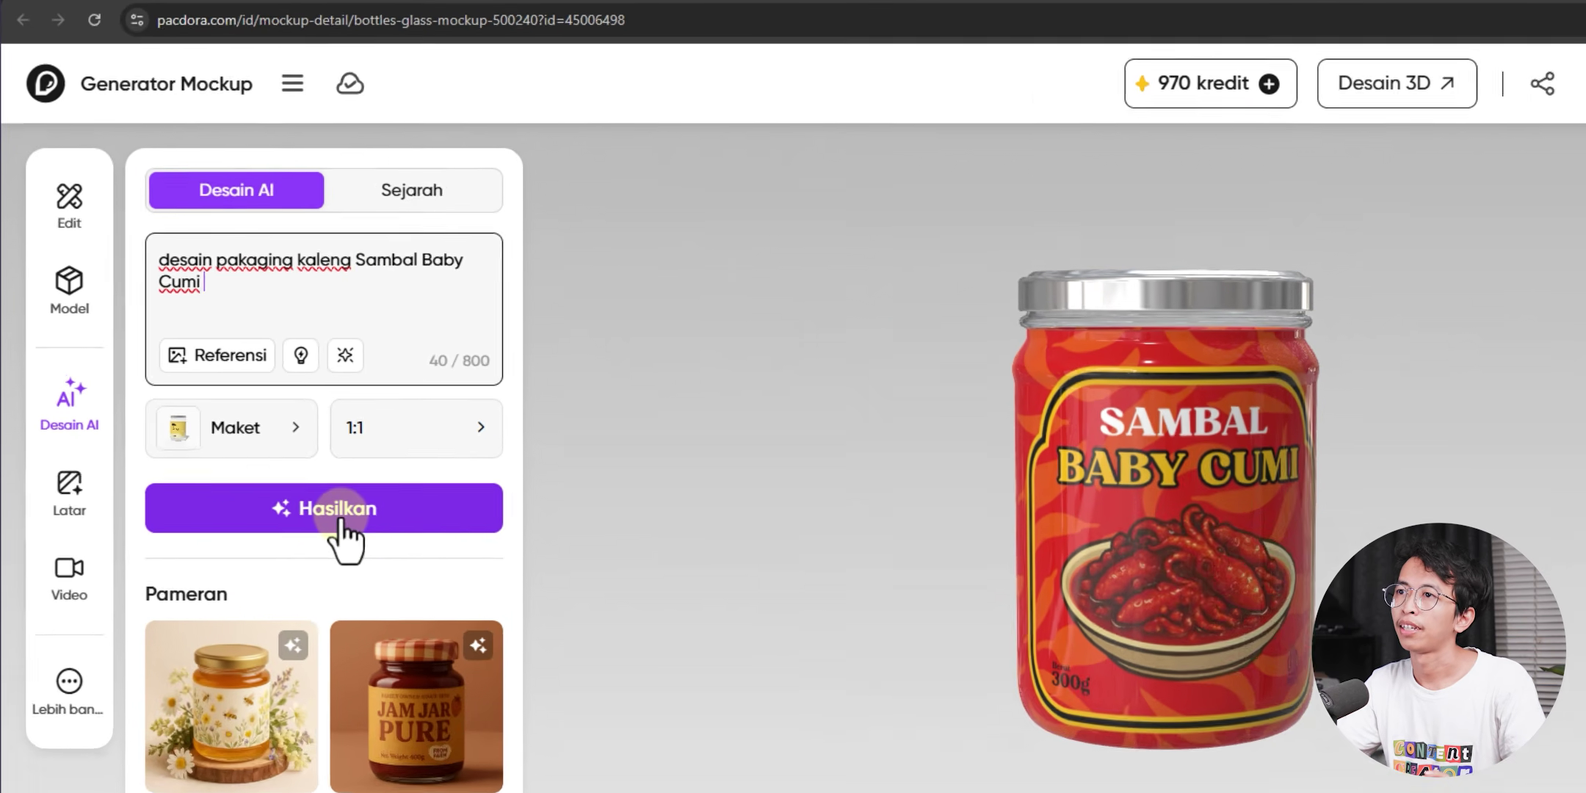
left_click(396, 611)
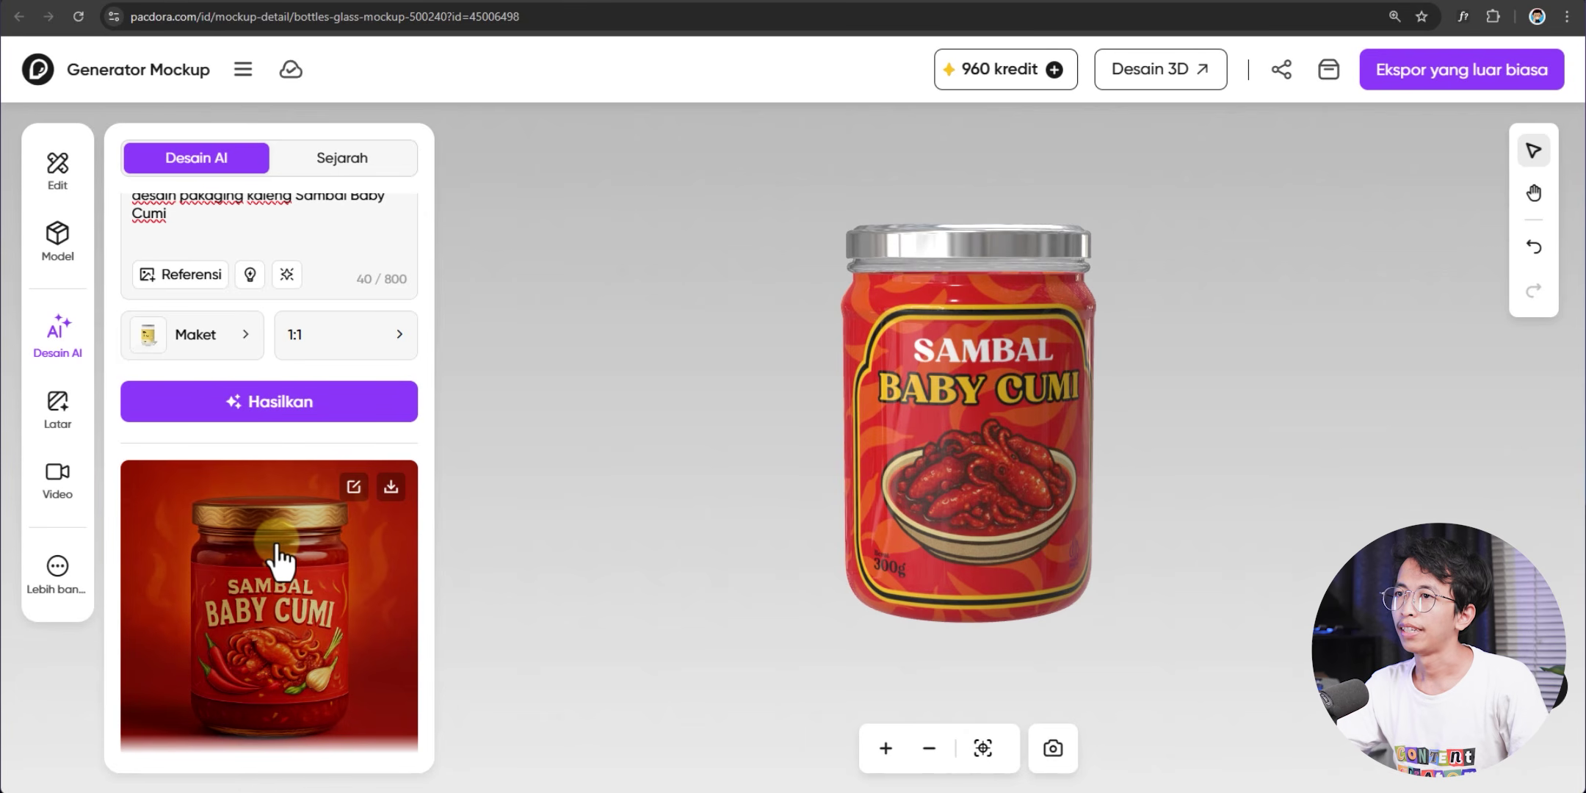
View the AI-generated jar designs at full size one after another, and close the preview
left_click(308, 653)
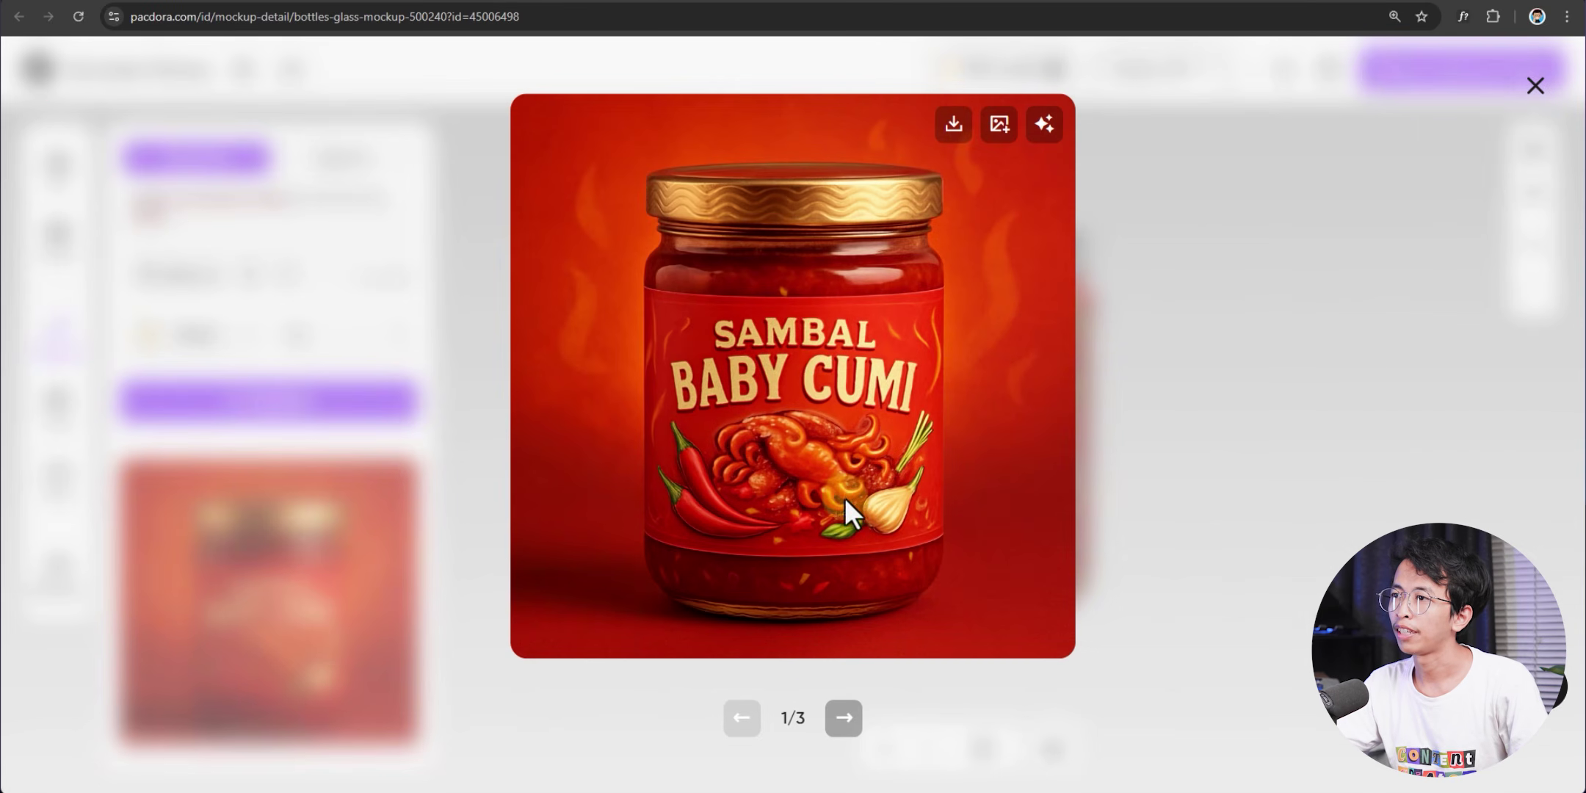
left_click(844, 719)
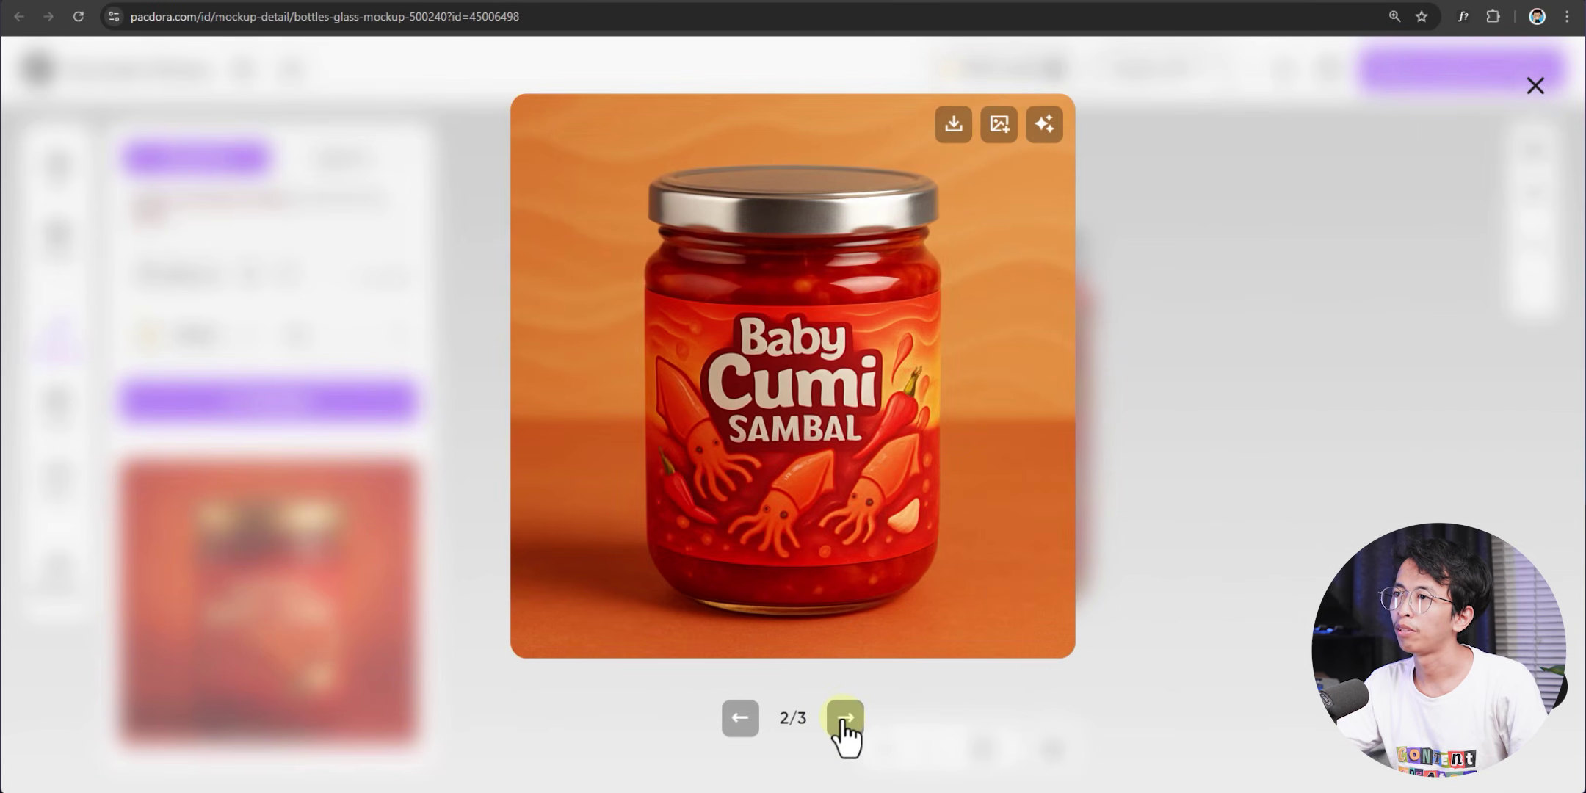
left_click(846, 720)
left_click(740, 719)
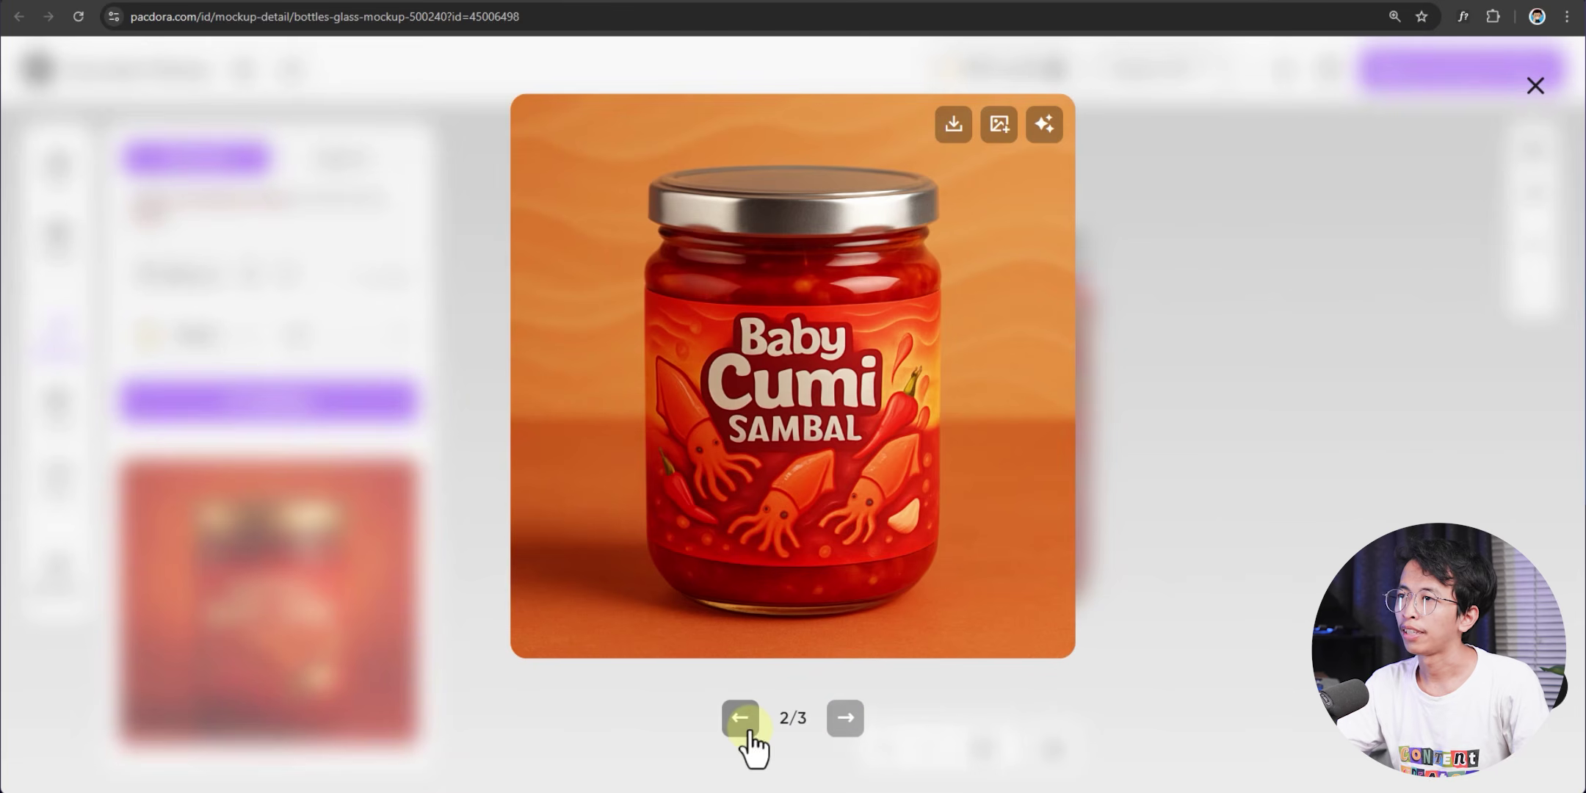
left_click(742, 720)
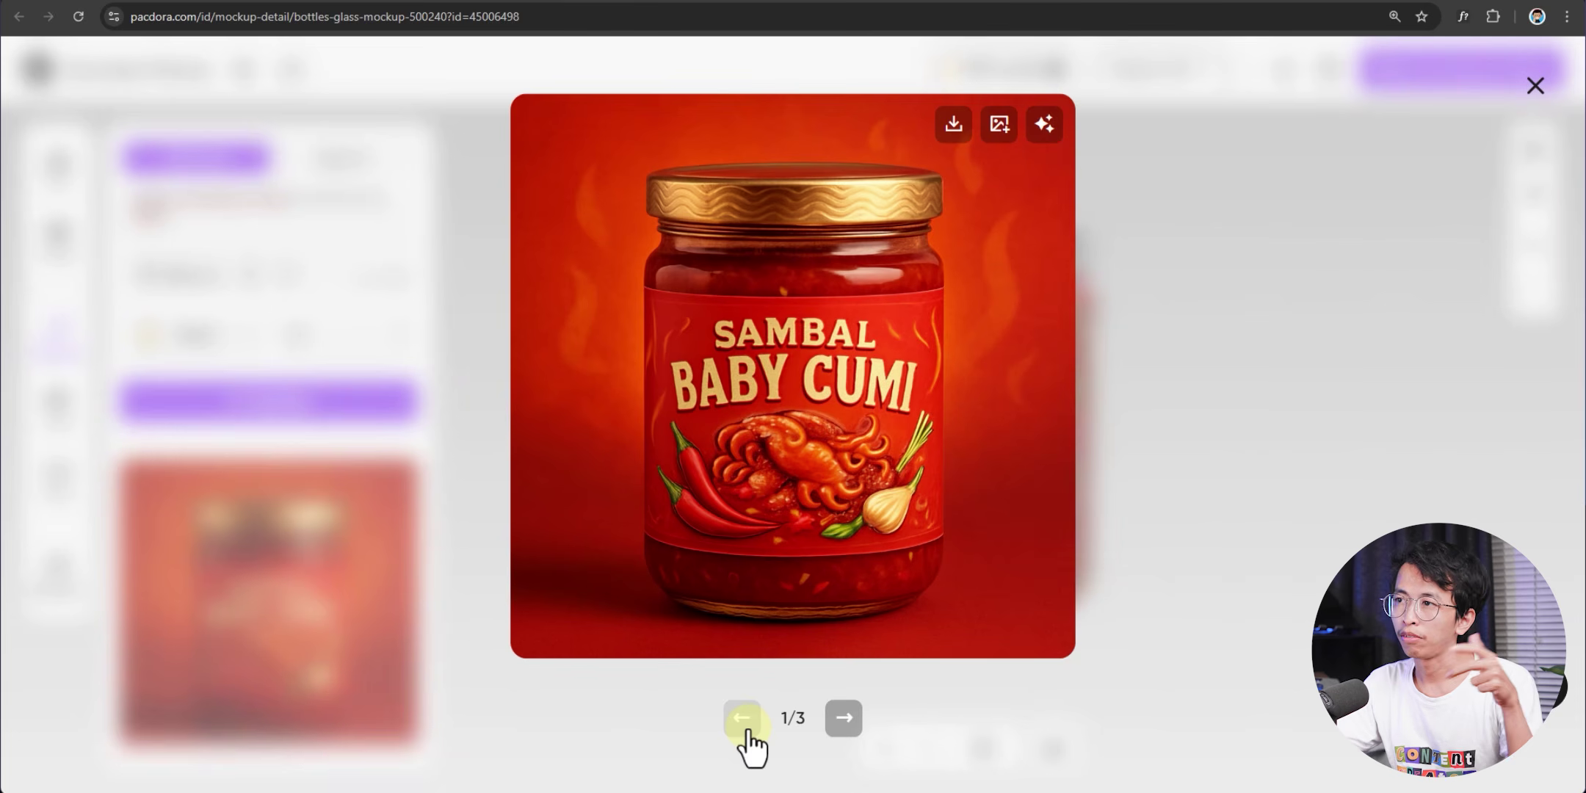
key("Escape")
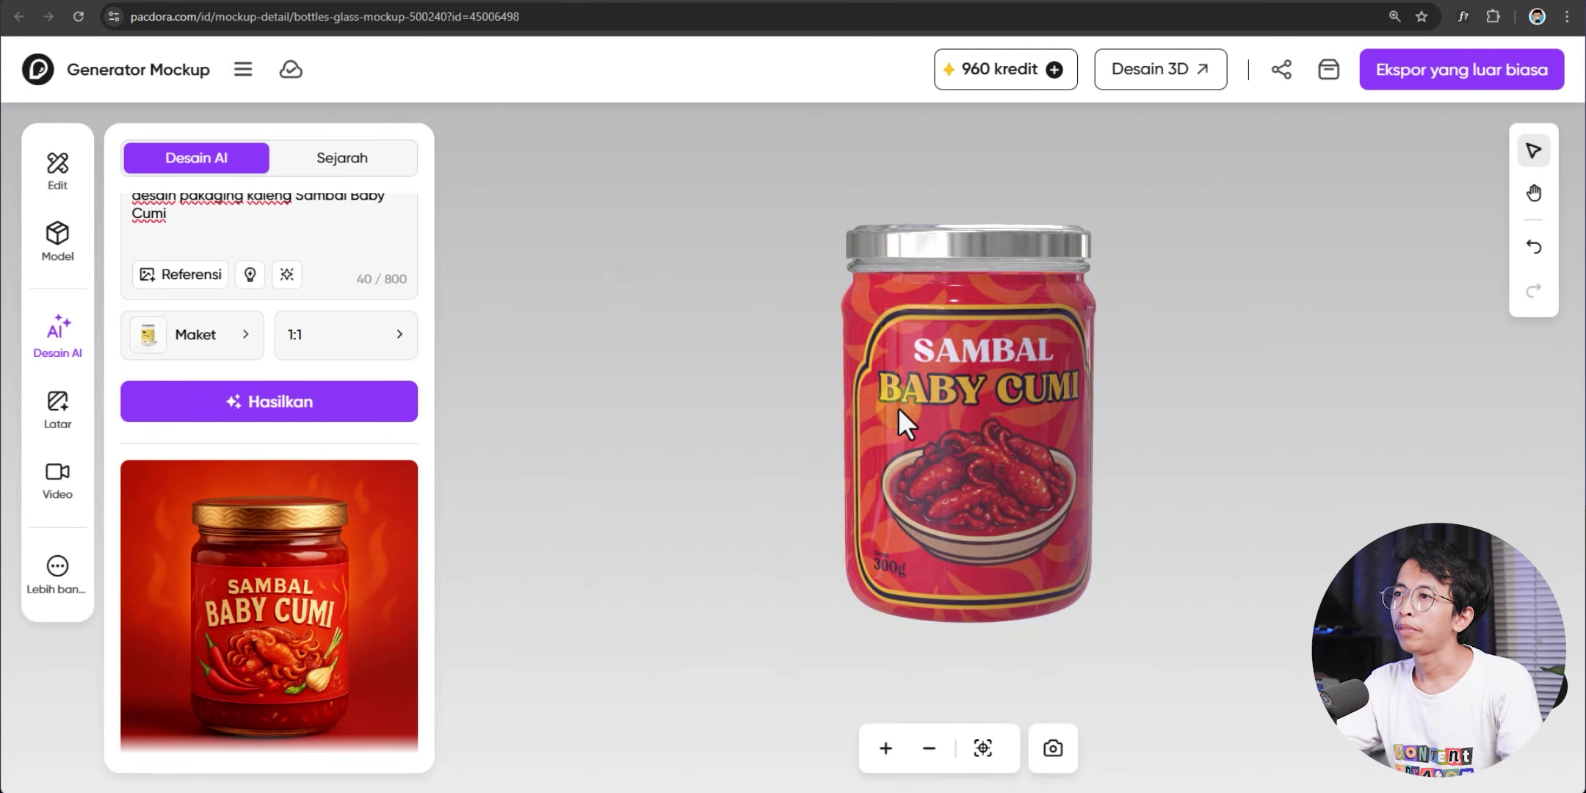
Turn the jar's label to the front and set the mockup background to a lavender-to-light-blue gradient
left_click_drag(898, 408, 946, 434)
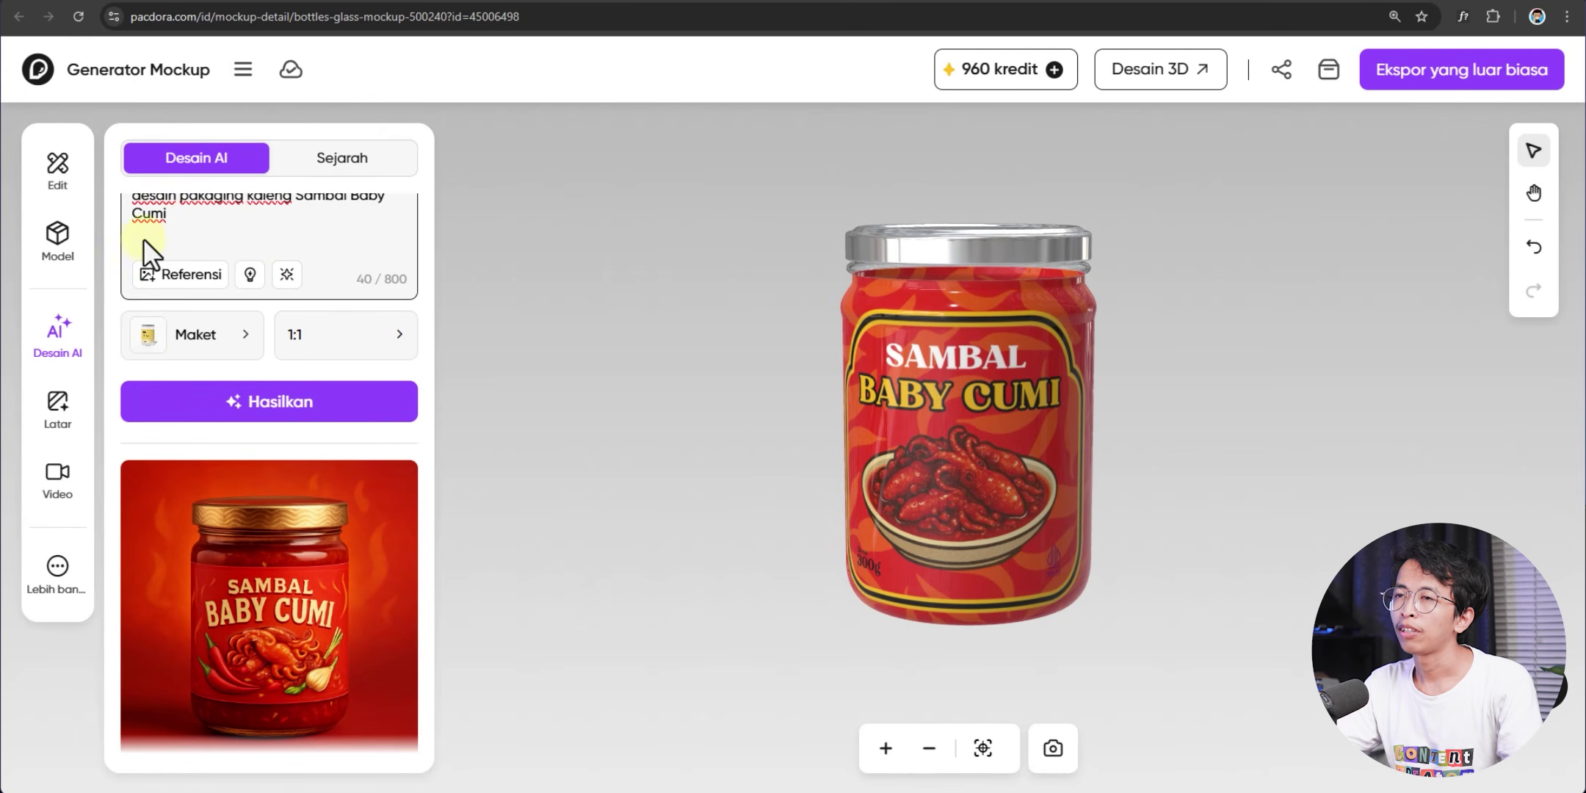
left_click(77, 430)
left_click(337, 364)
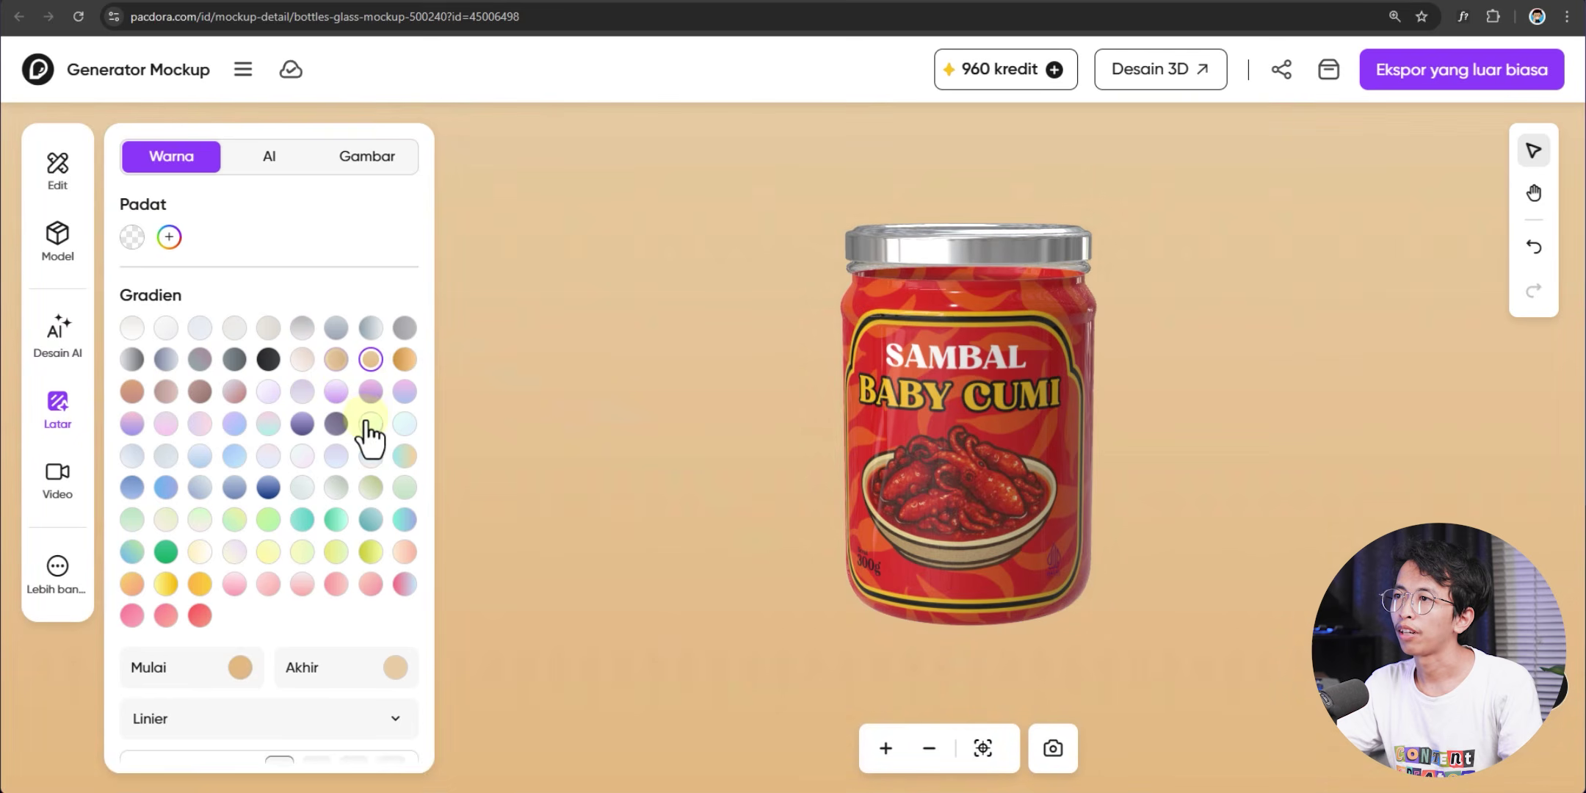
left_click(369, 427)
left_click(336, 458)
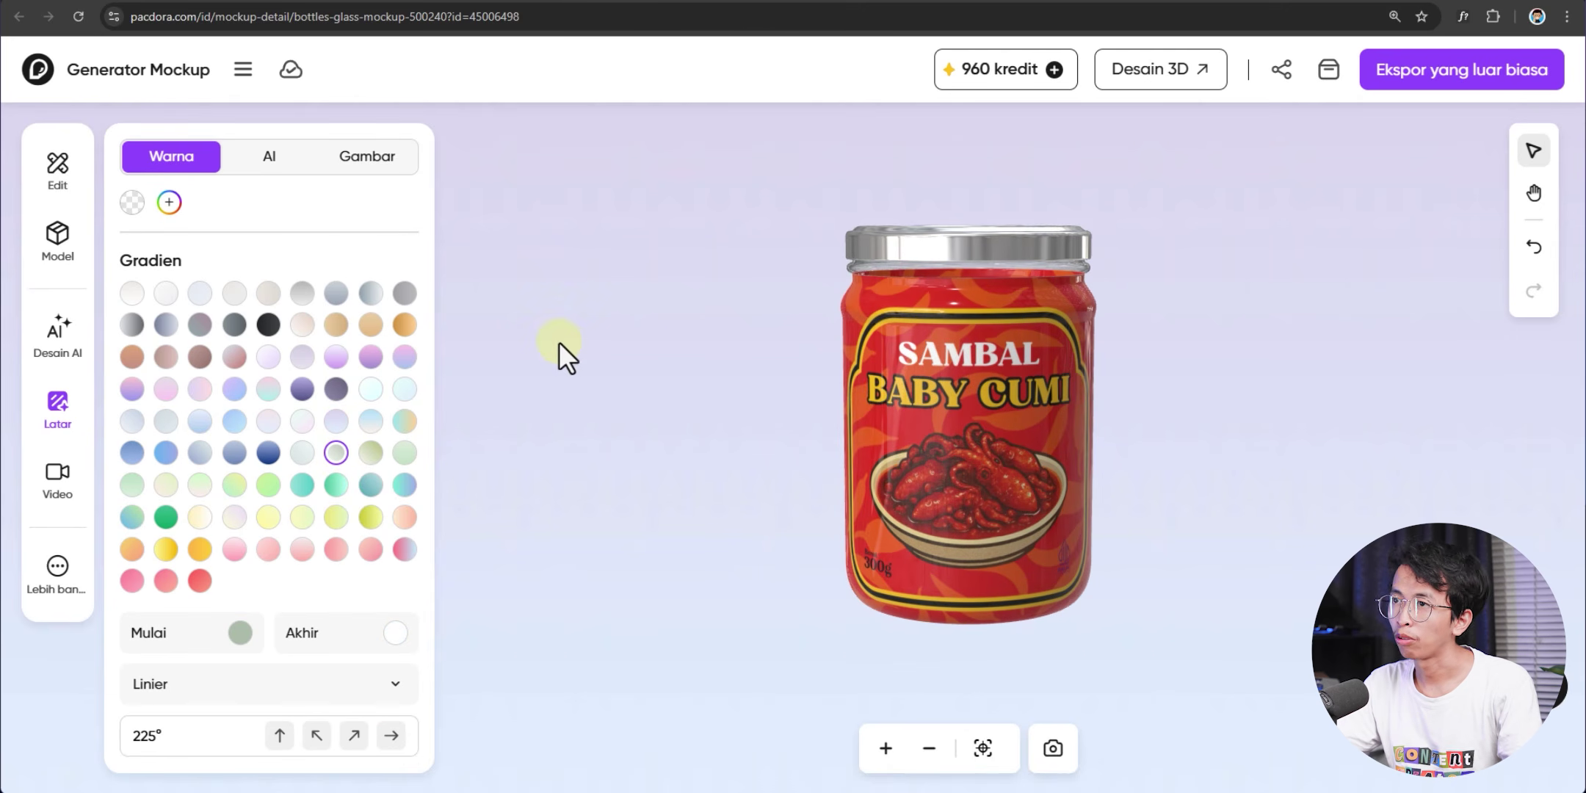
Open the jar in the AI background generator and set the aspect ratio to 16:9 and the image count to 4
left_click(281, 176)
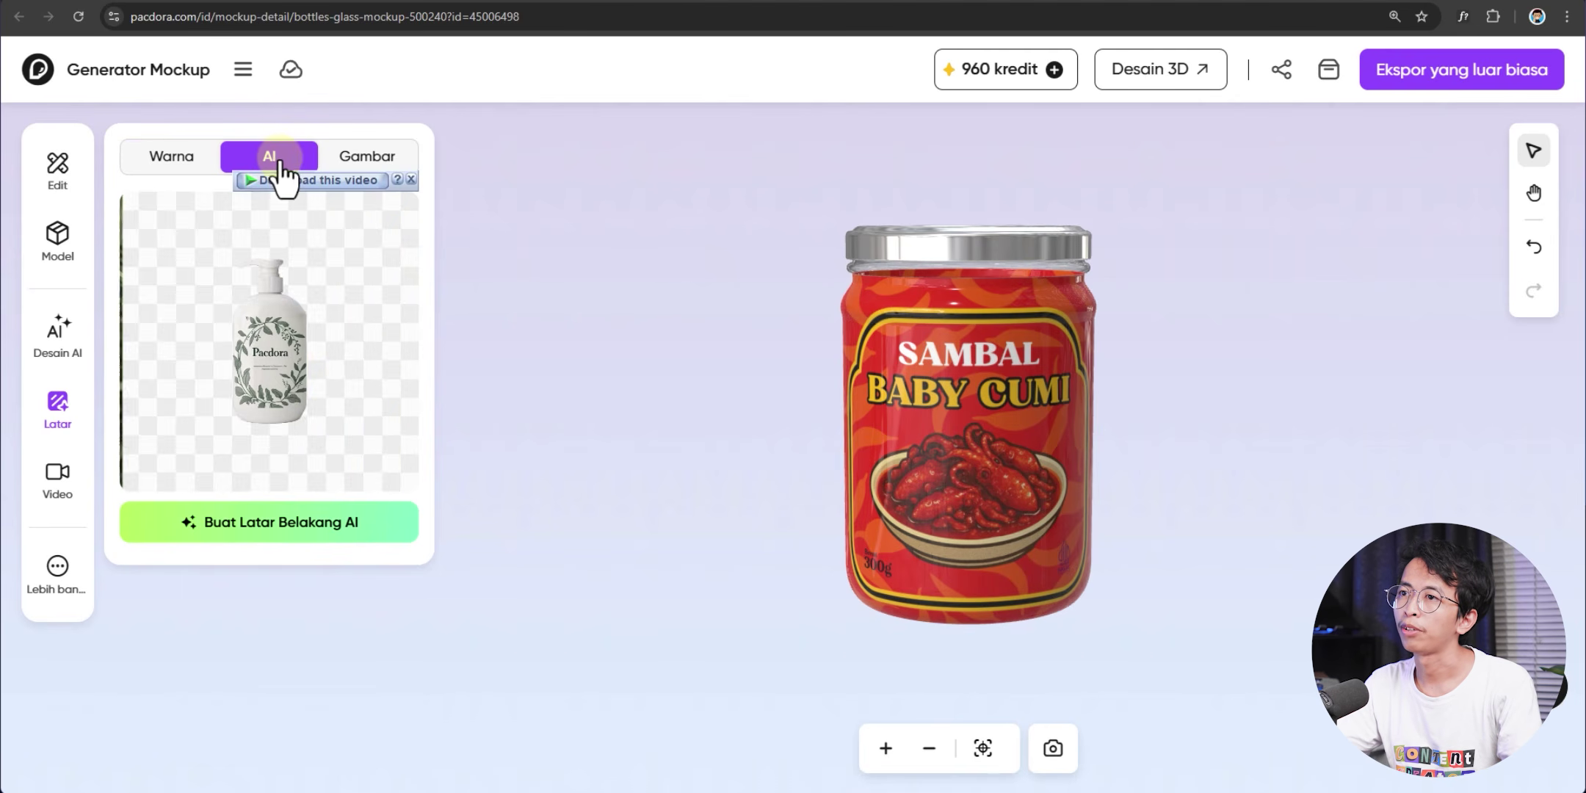
left_click(333, 530)
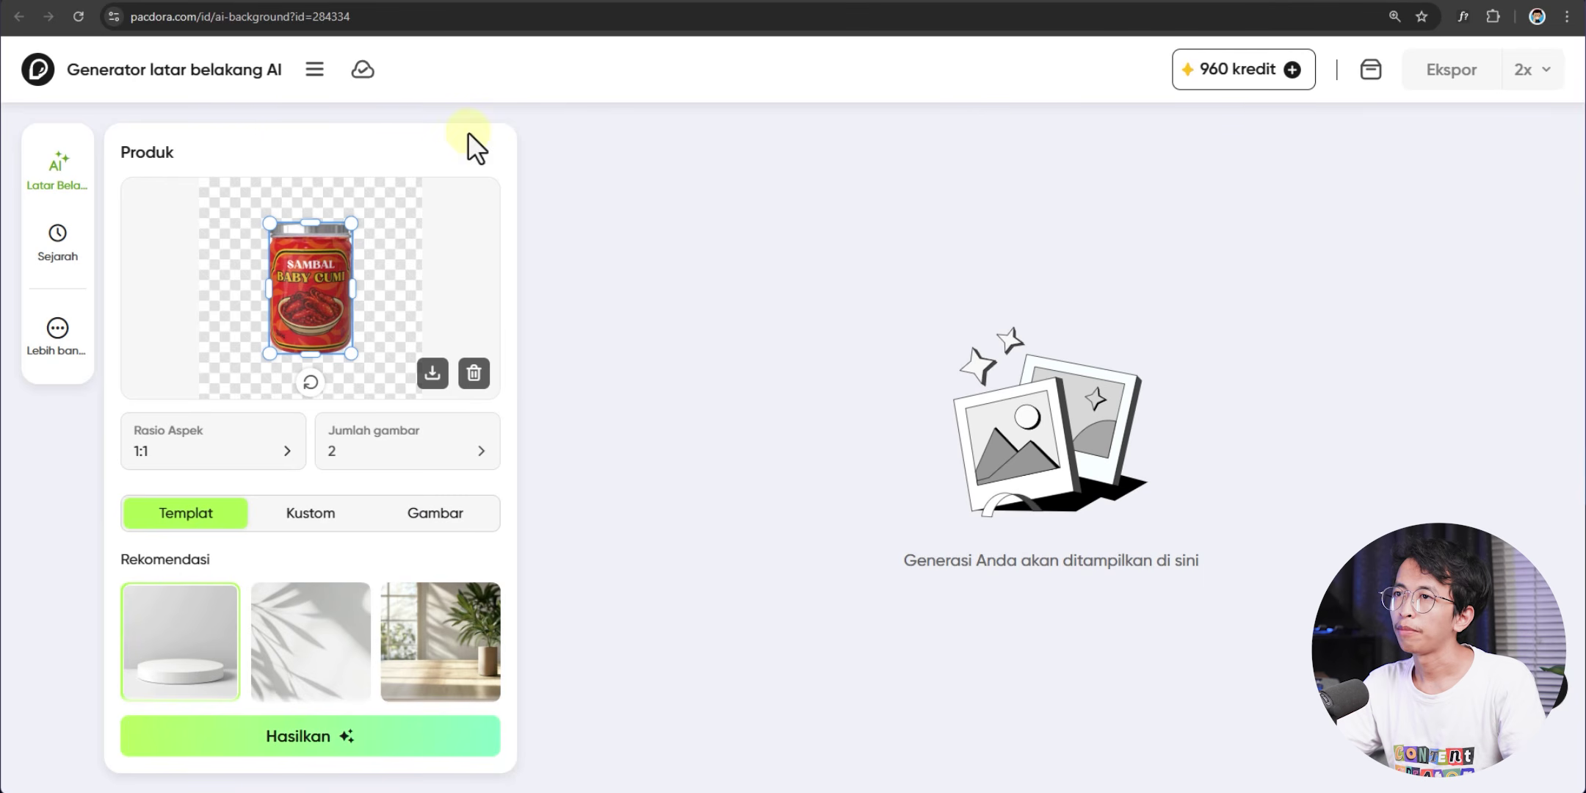
left_click(197, 461)
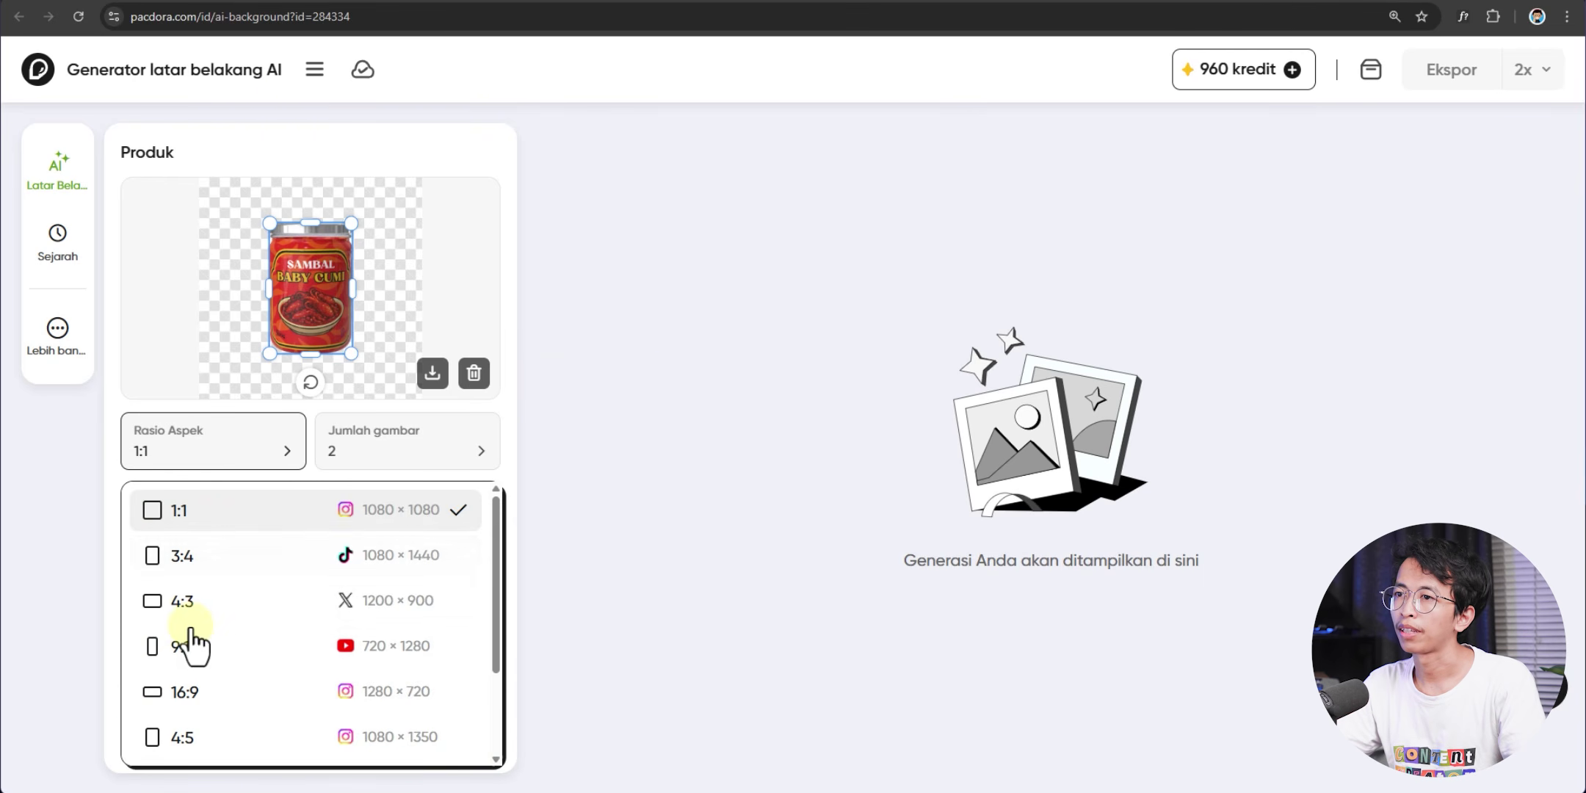
left_click(209, 706)
left_click(423, 470)
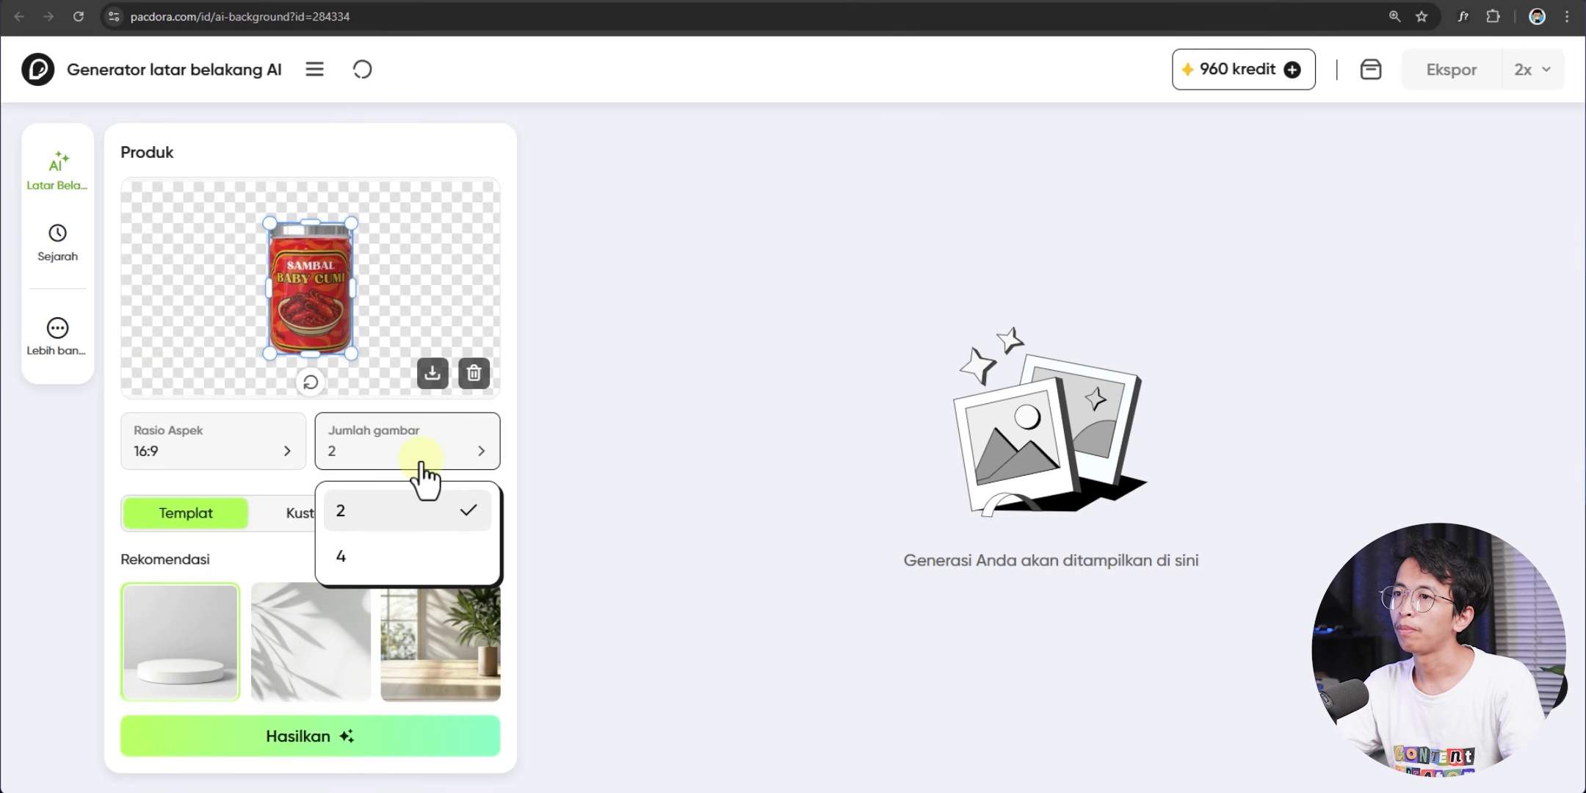
left_click(403, 565)
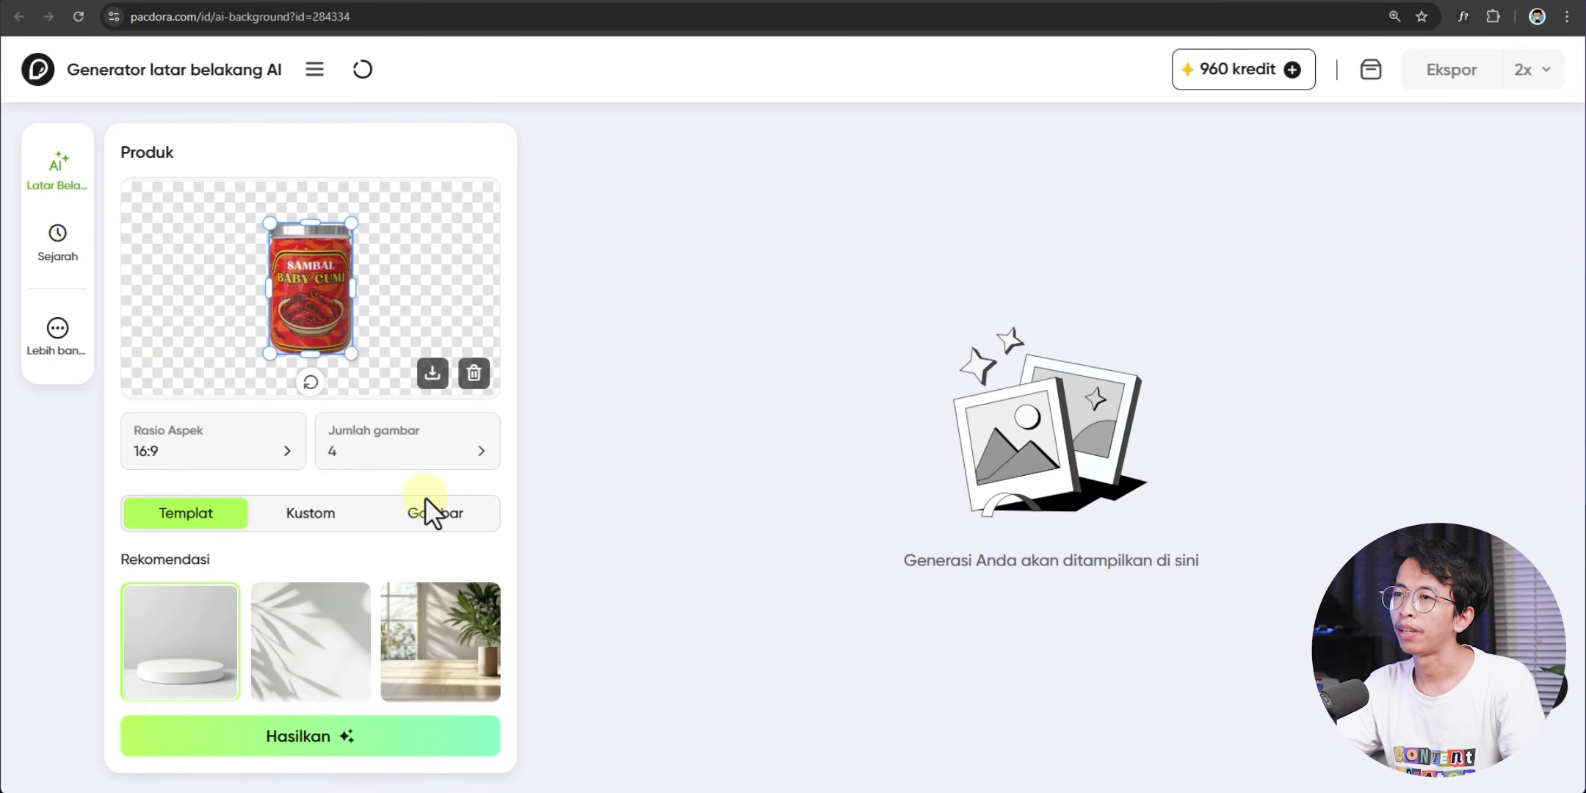
Generate the backgrounds from a custom AI-suggested description with a dark wooden table, warm side light and a blurred simple kitchen
scroll(315, 565, "down", 3)
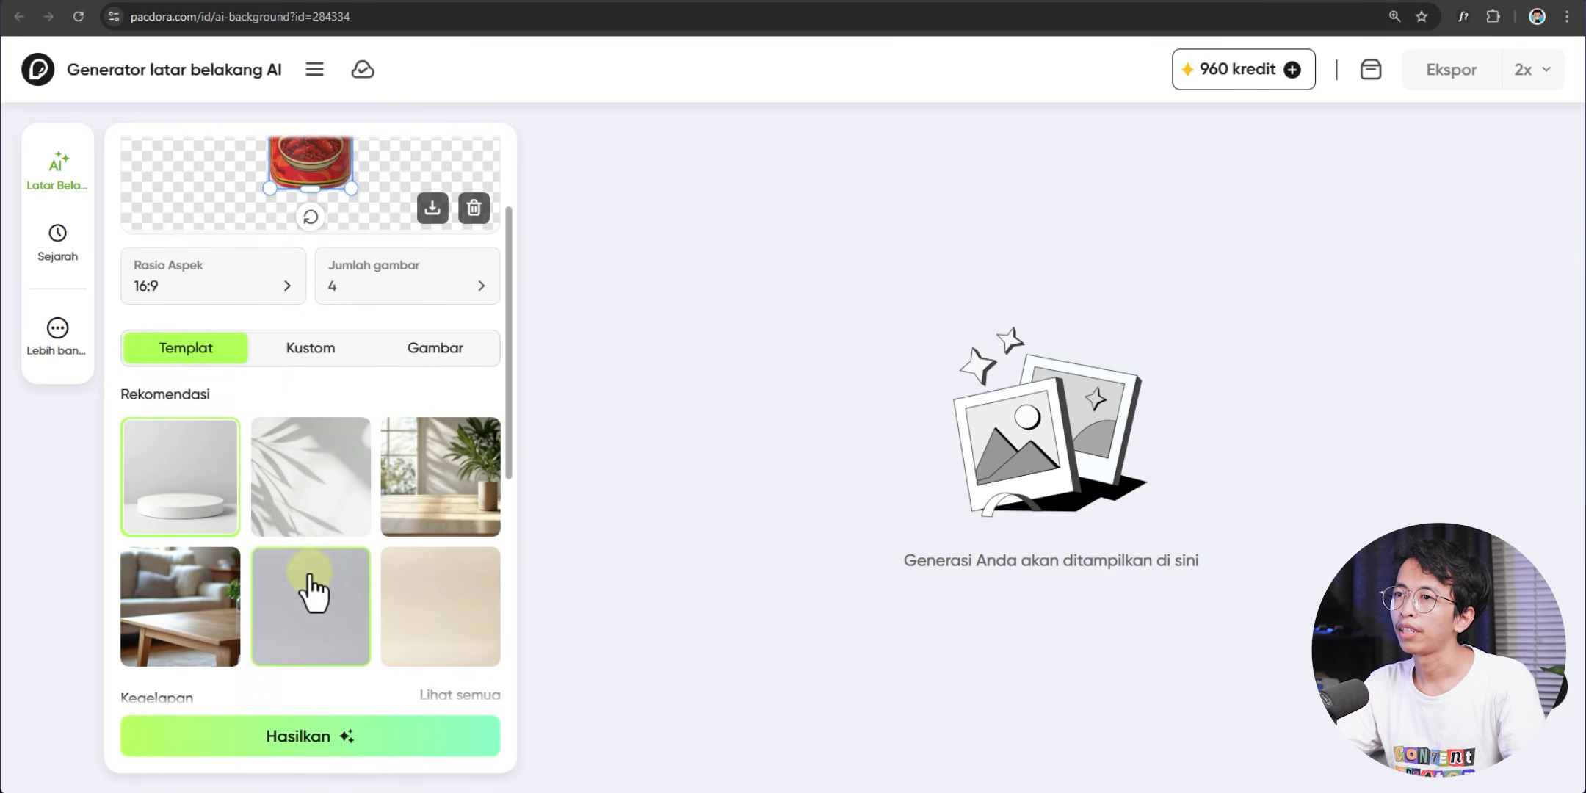
scroll(305, 524, "down", 4)
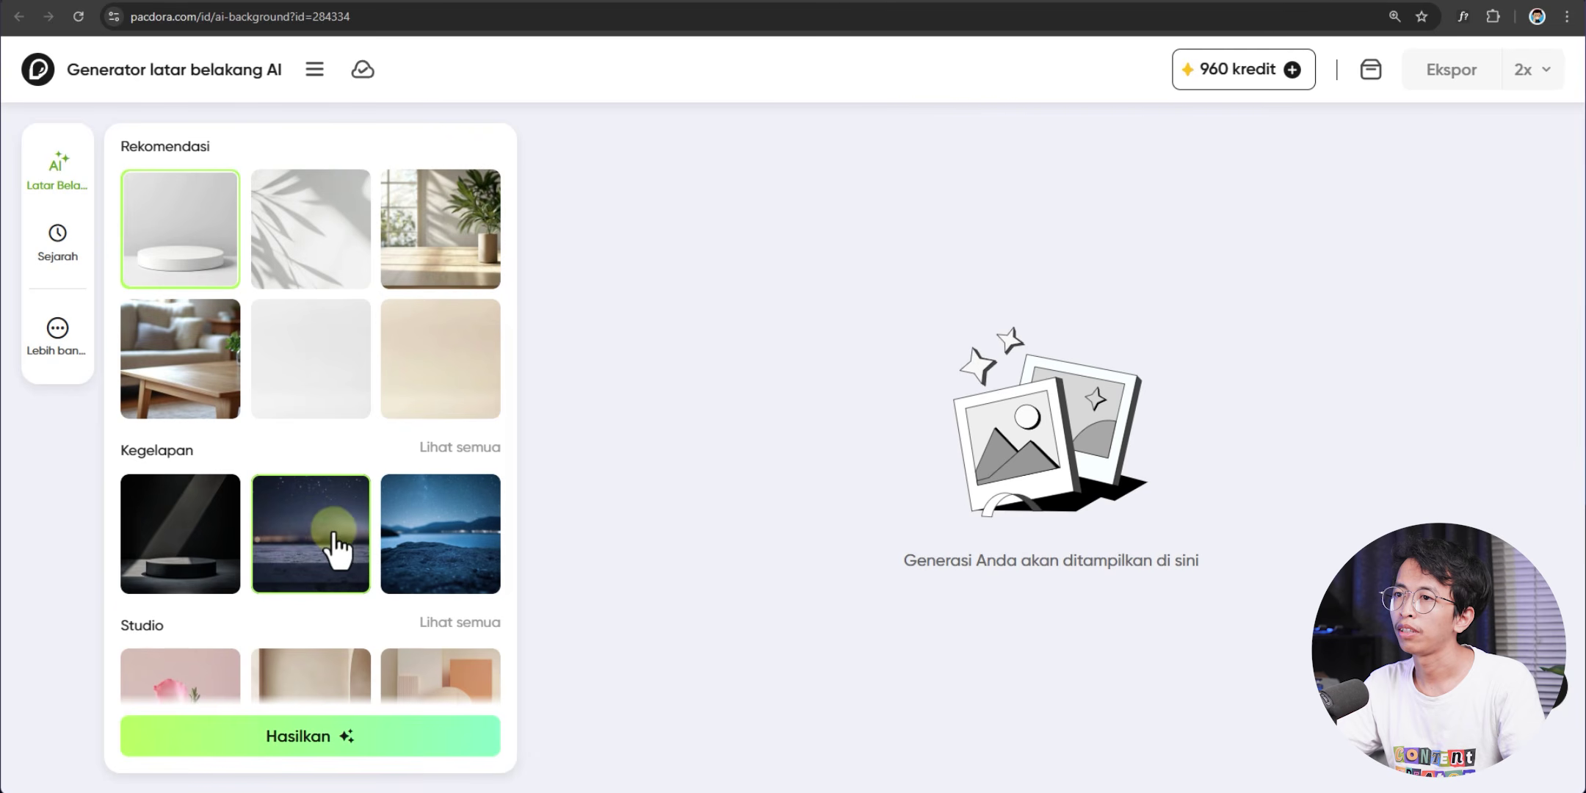
scroll(308, 565, "down", 5)
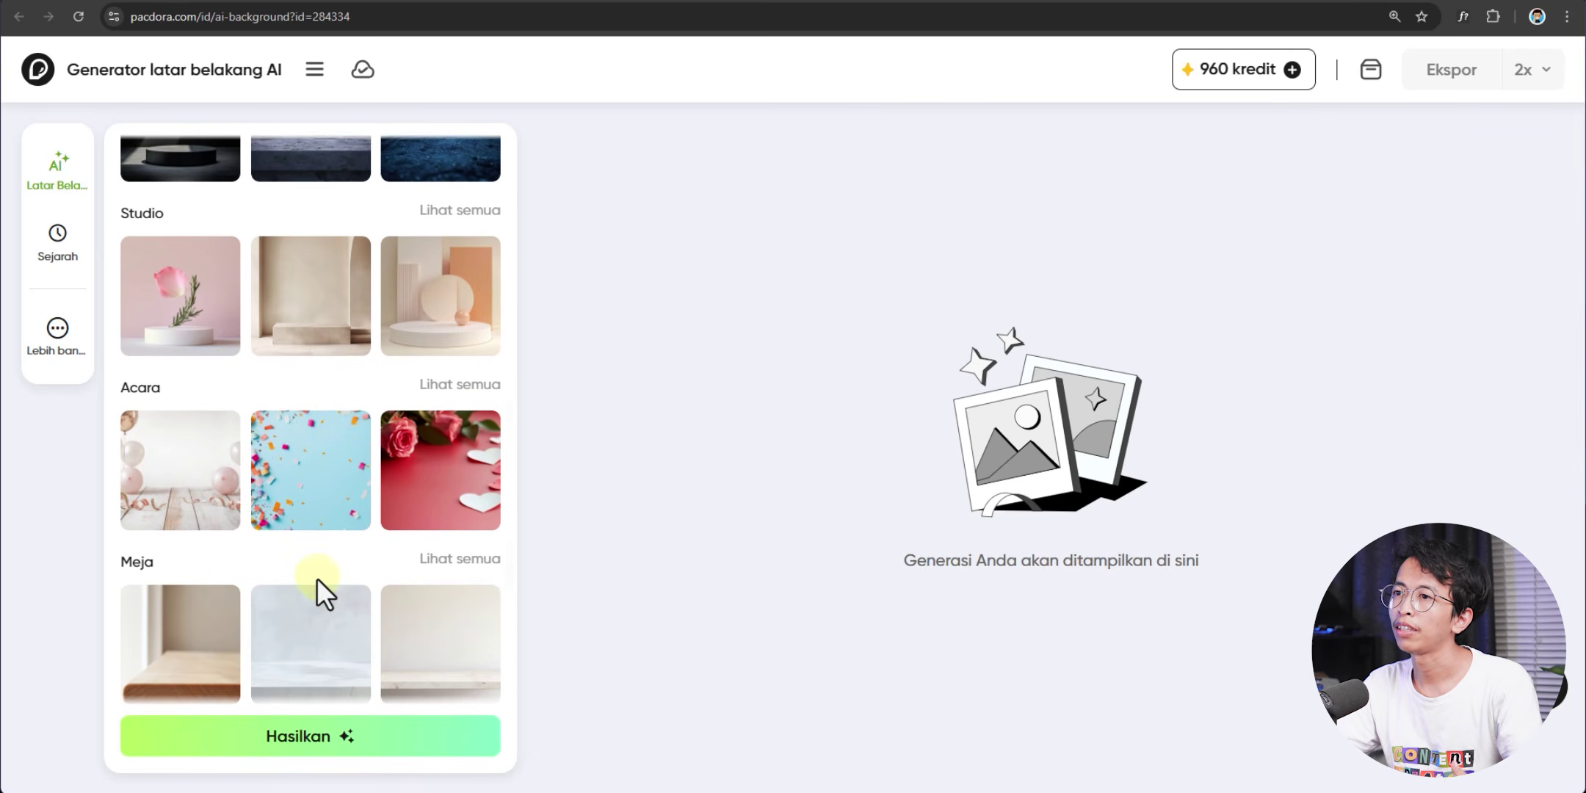
scroll(316, 577, "up", 10)
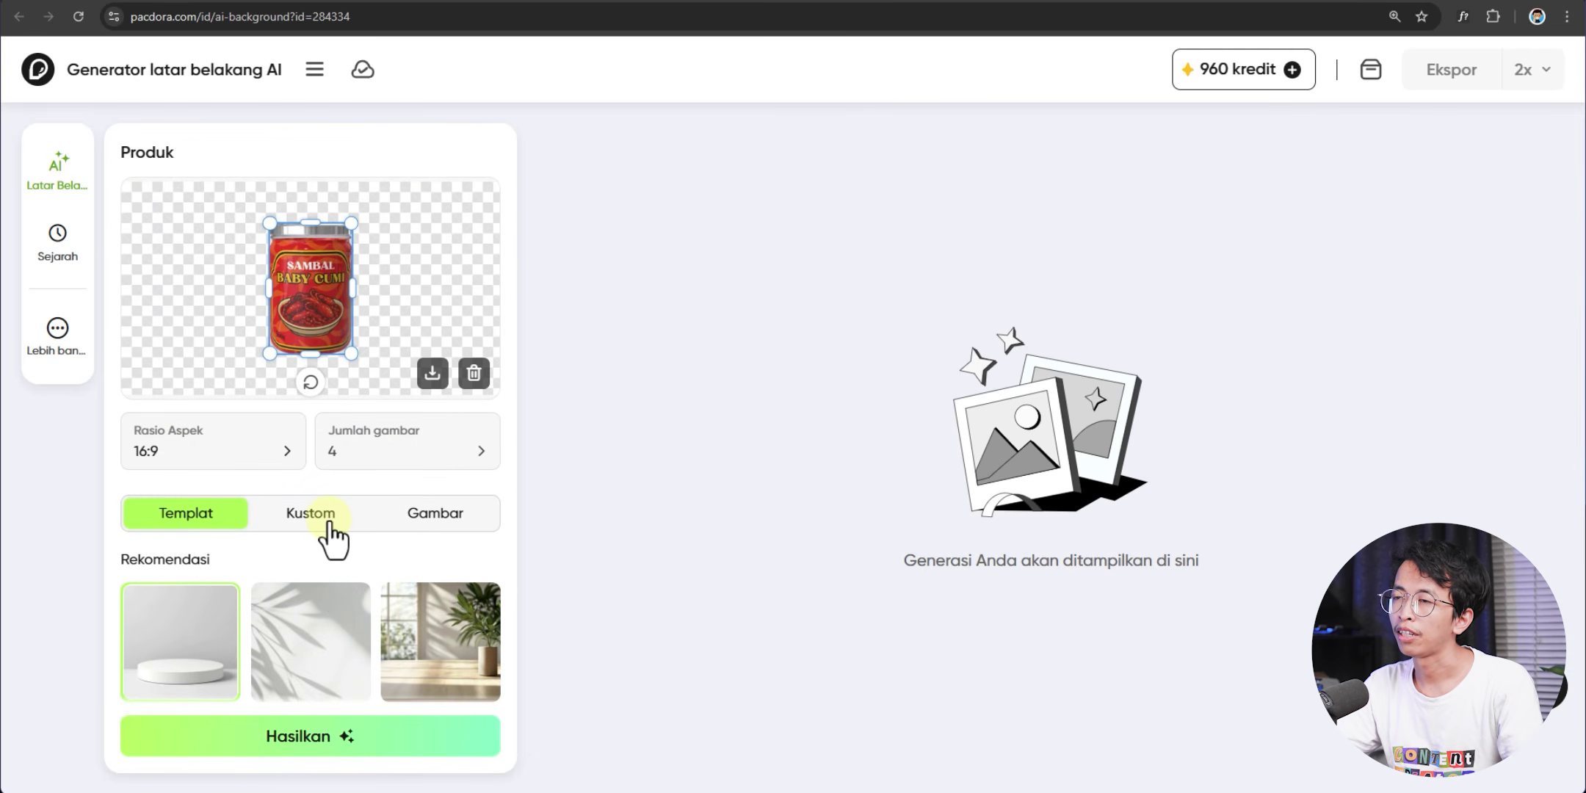
left_click(314, 526)
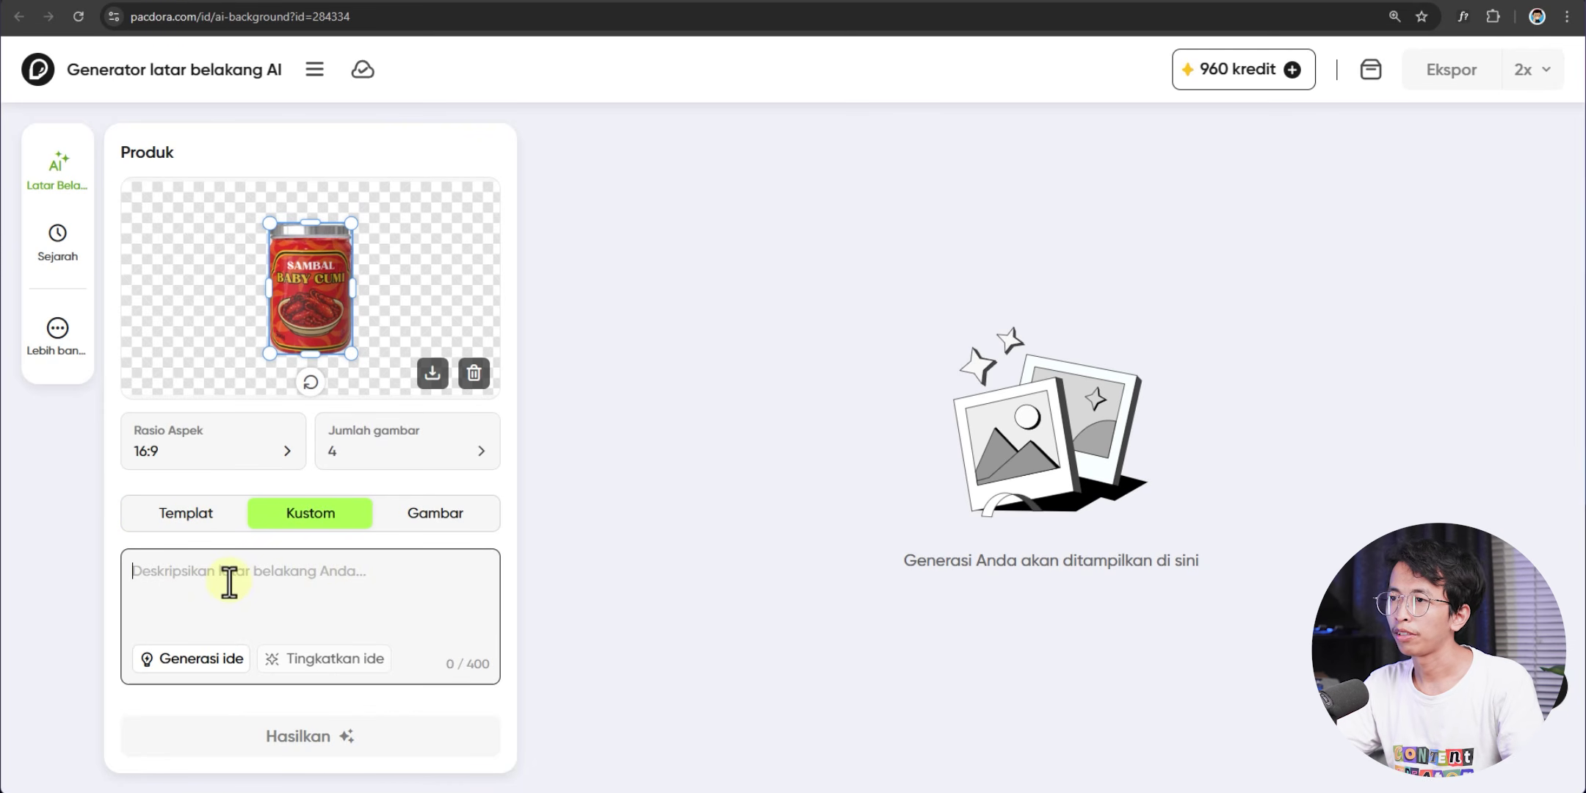
left_click(224, 661)
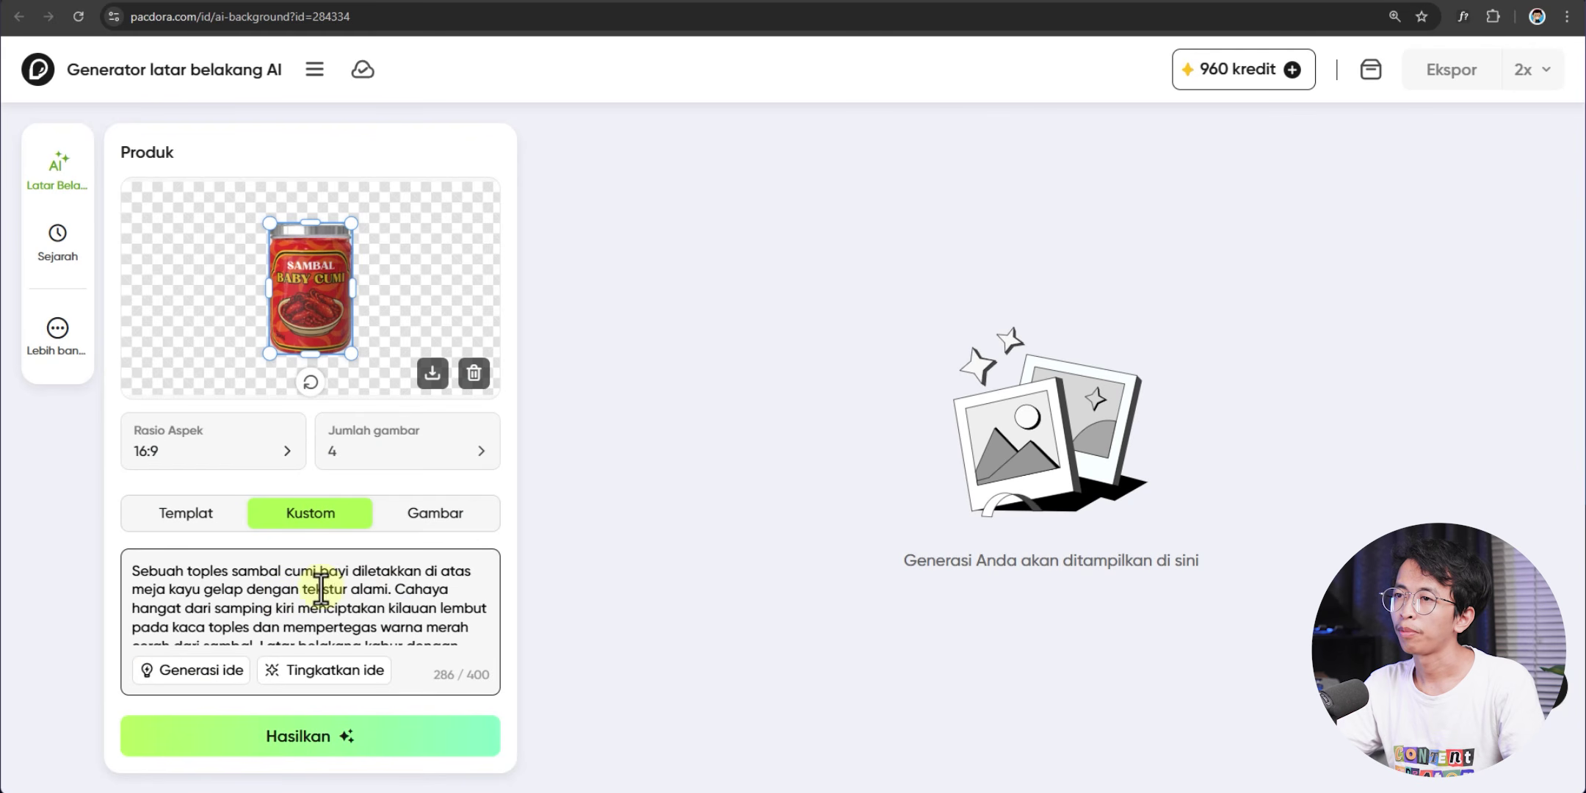
scroll(280, 595, "down", 1)
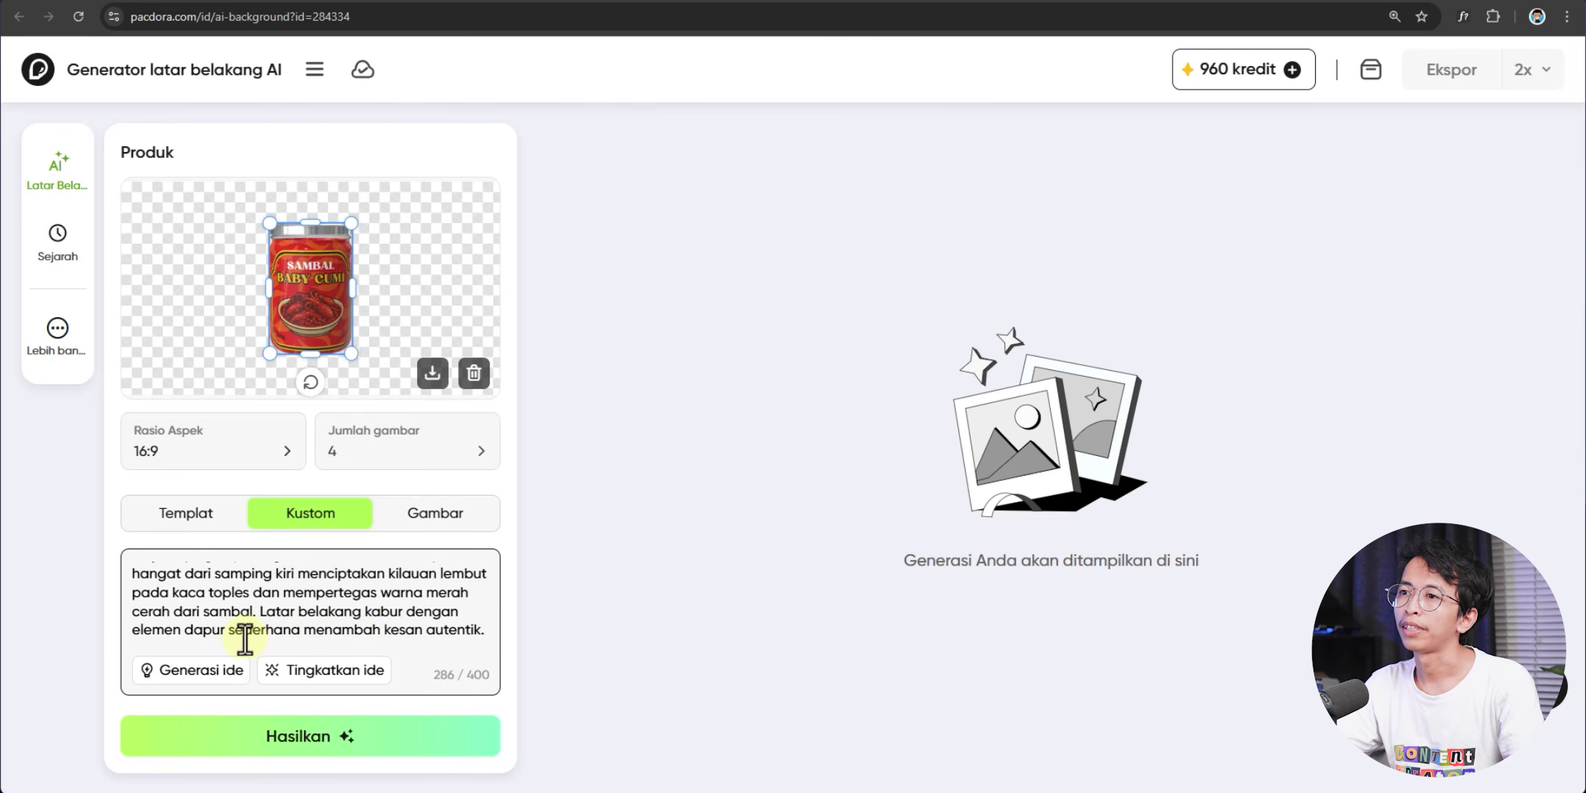
left_click(410, 721)
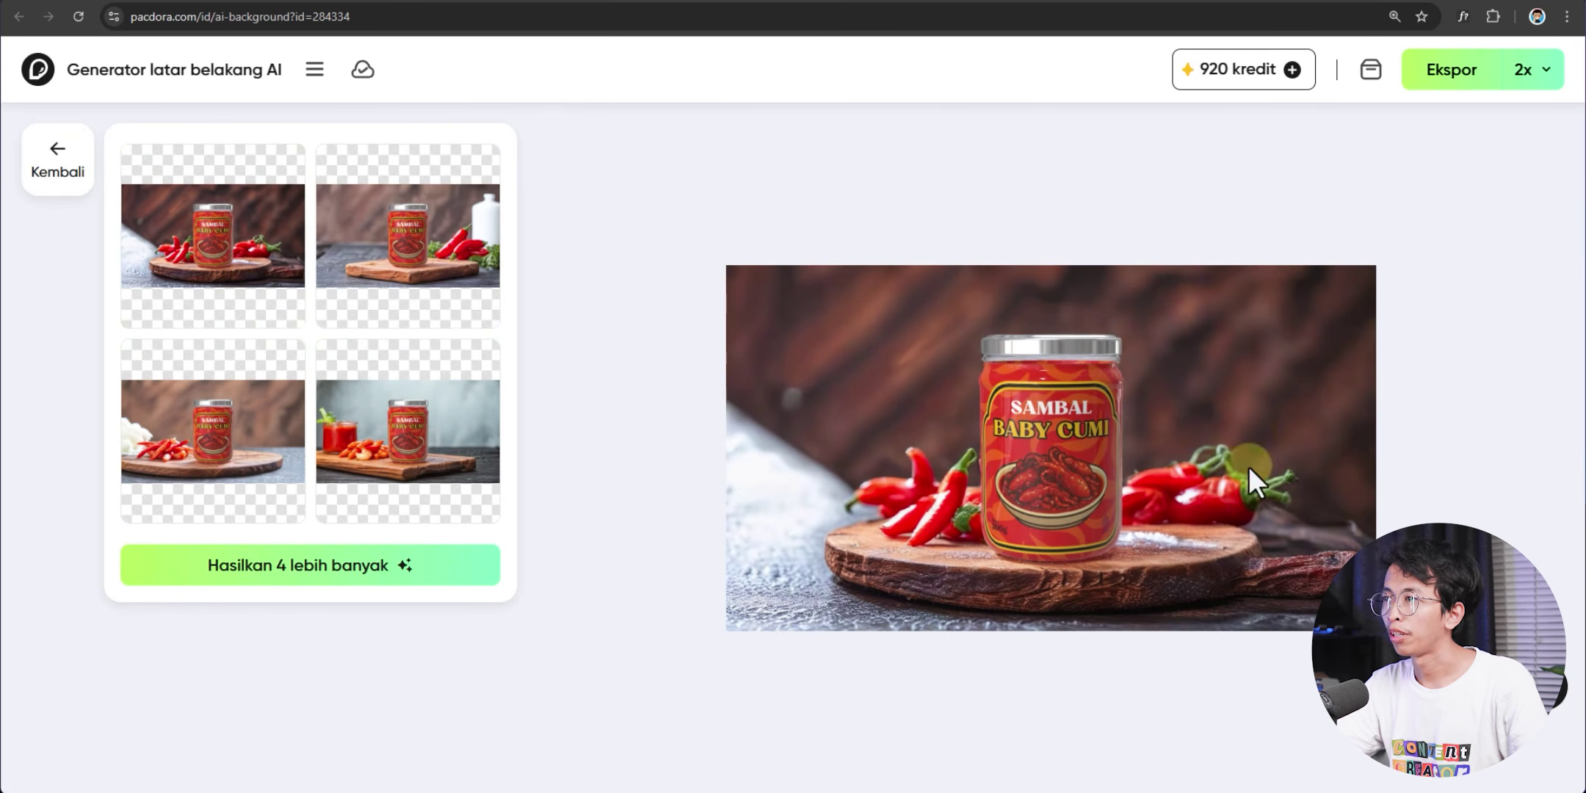
View the remaining AI-generated kitchen backgrounds of the jar one after another at large size
left_click(387, 281)
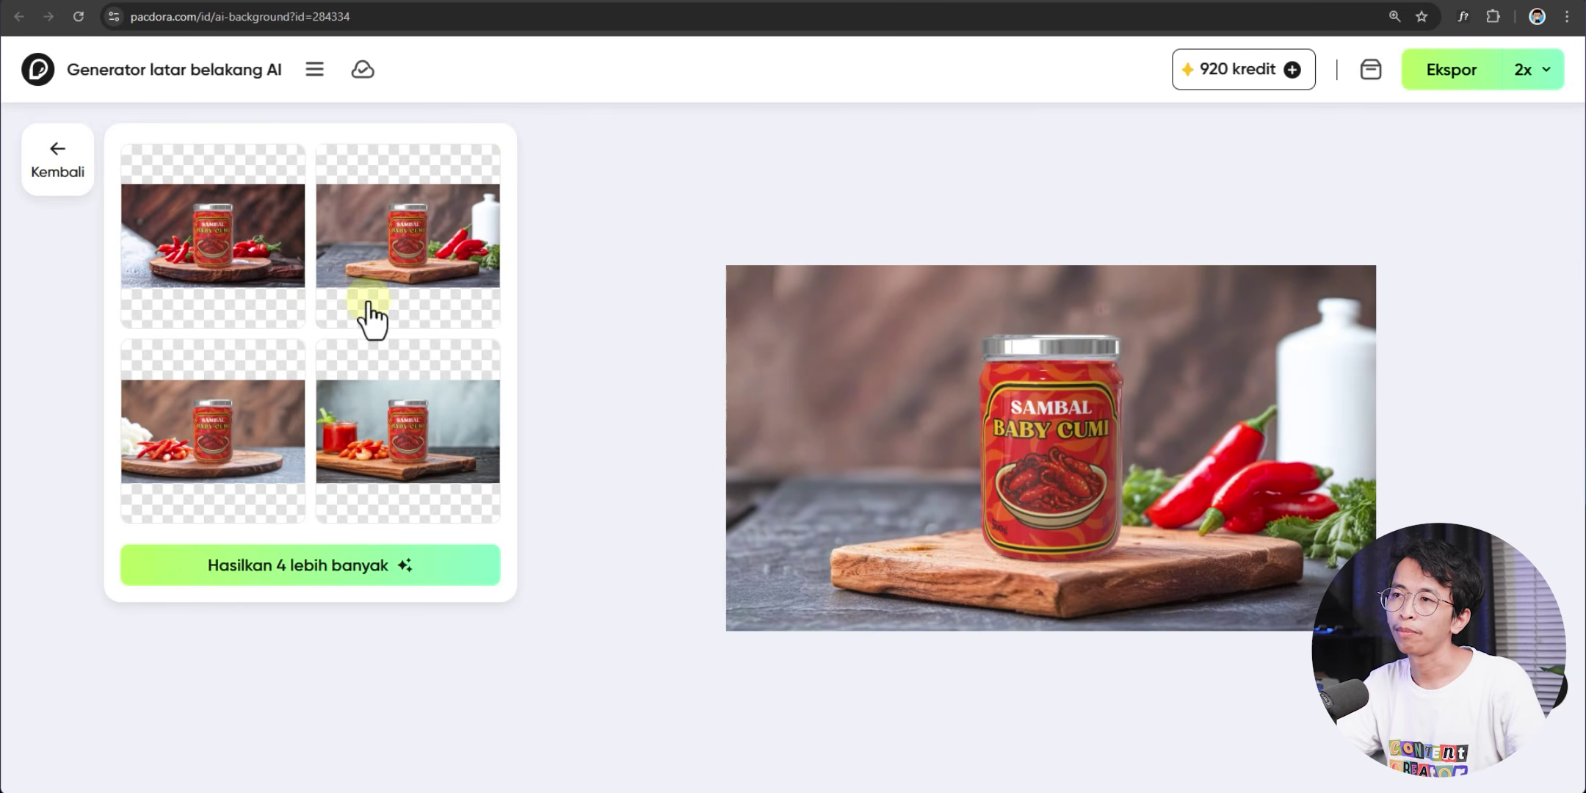
left_click(220, 465)
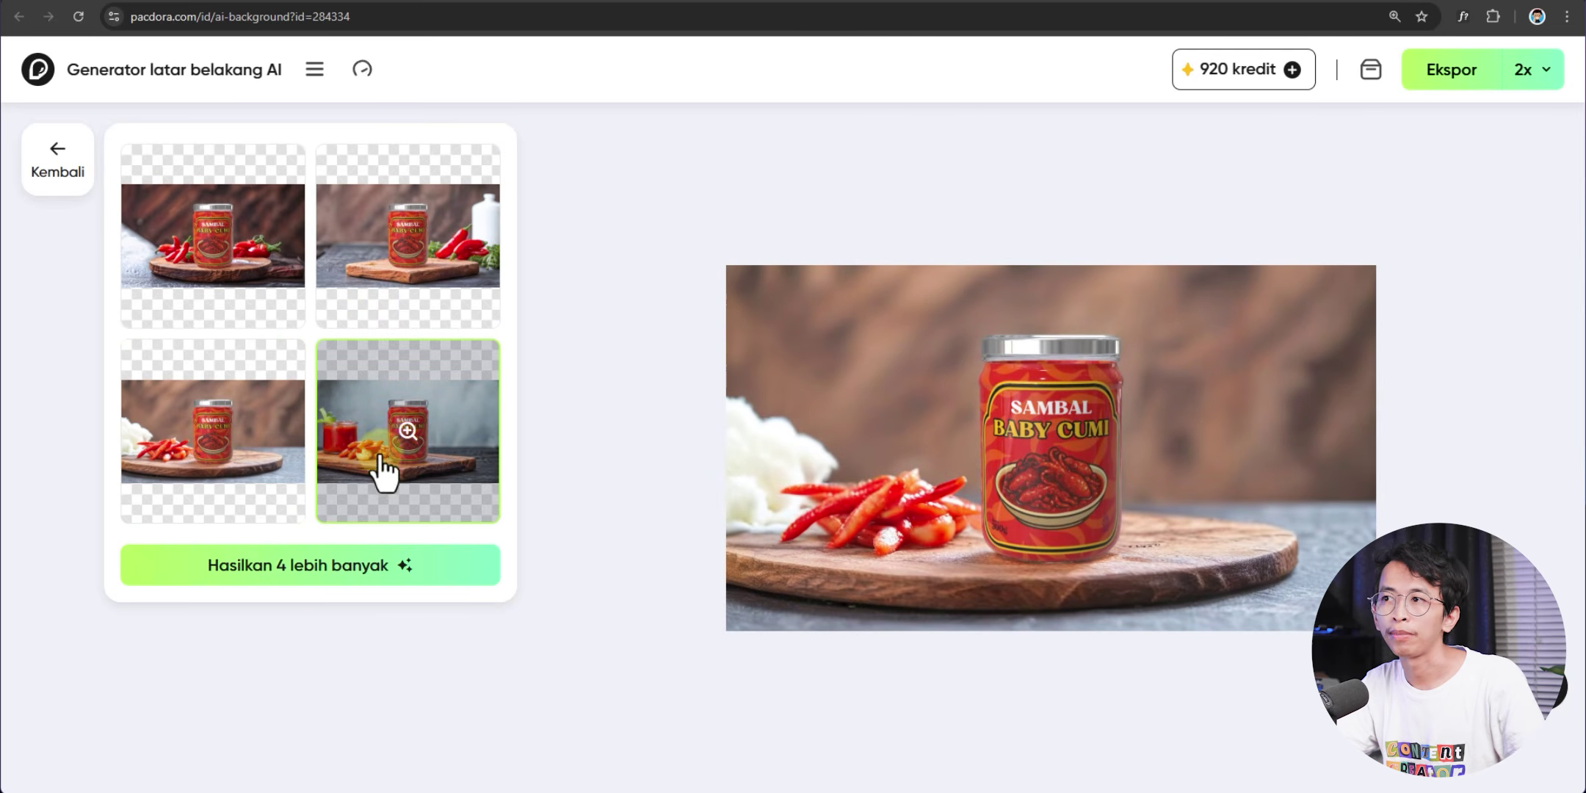
left_click(397, 460)
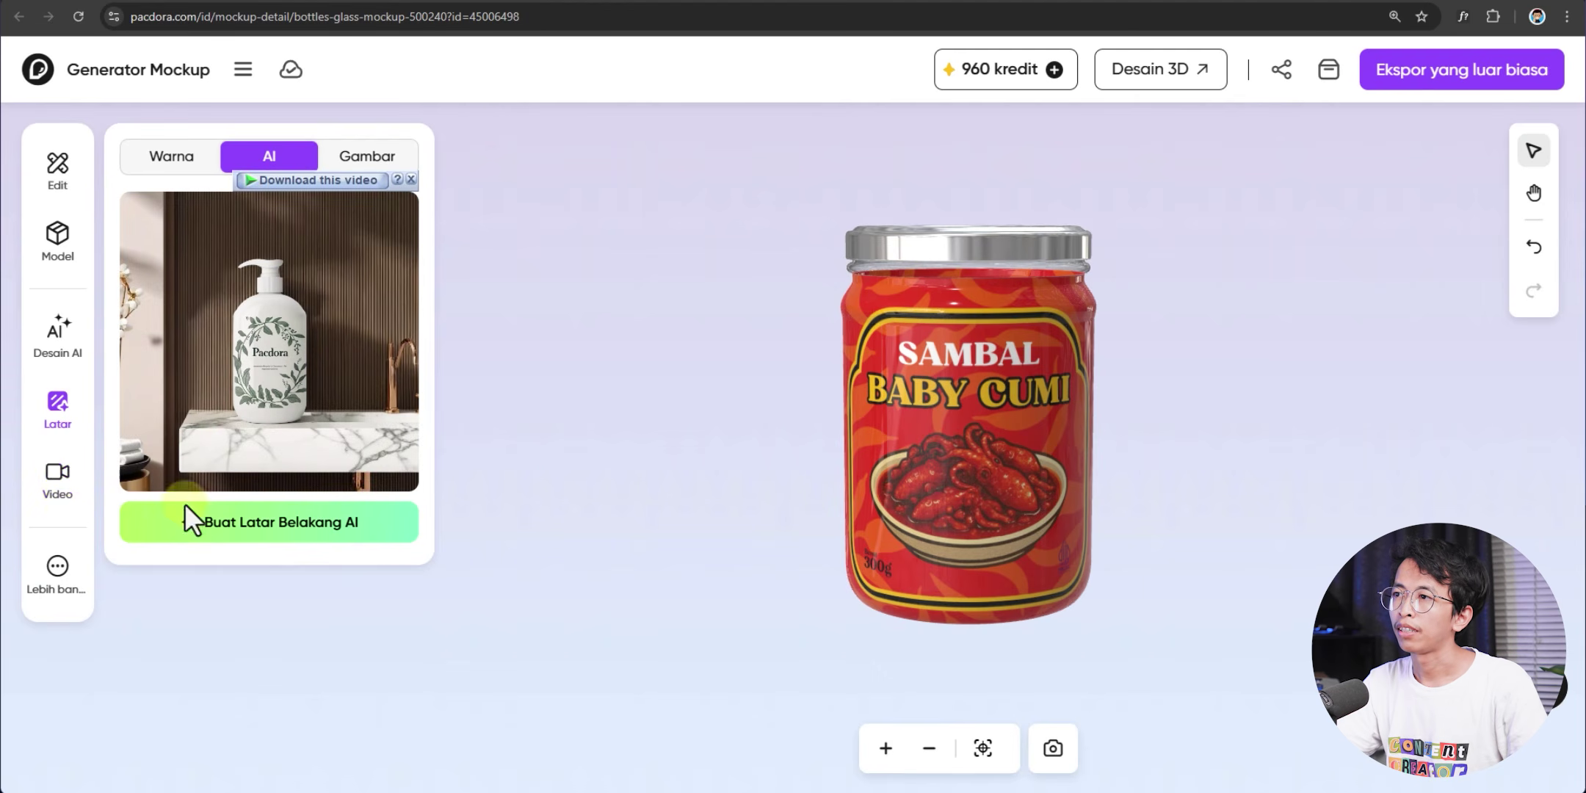
Return to the jar mockup and preview the basic video animations Rotation, Rotation2, Drop and Scale on the jar
left_click(60, 493)
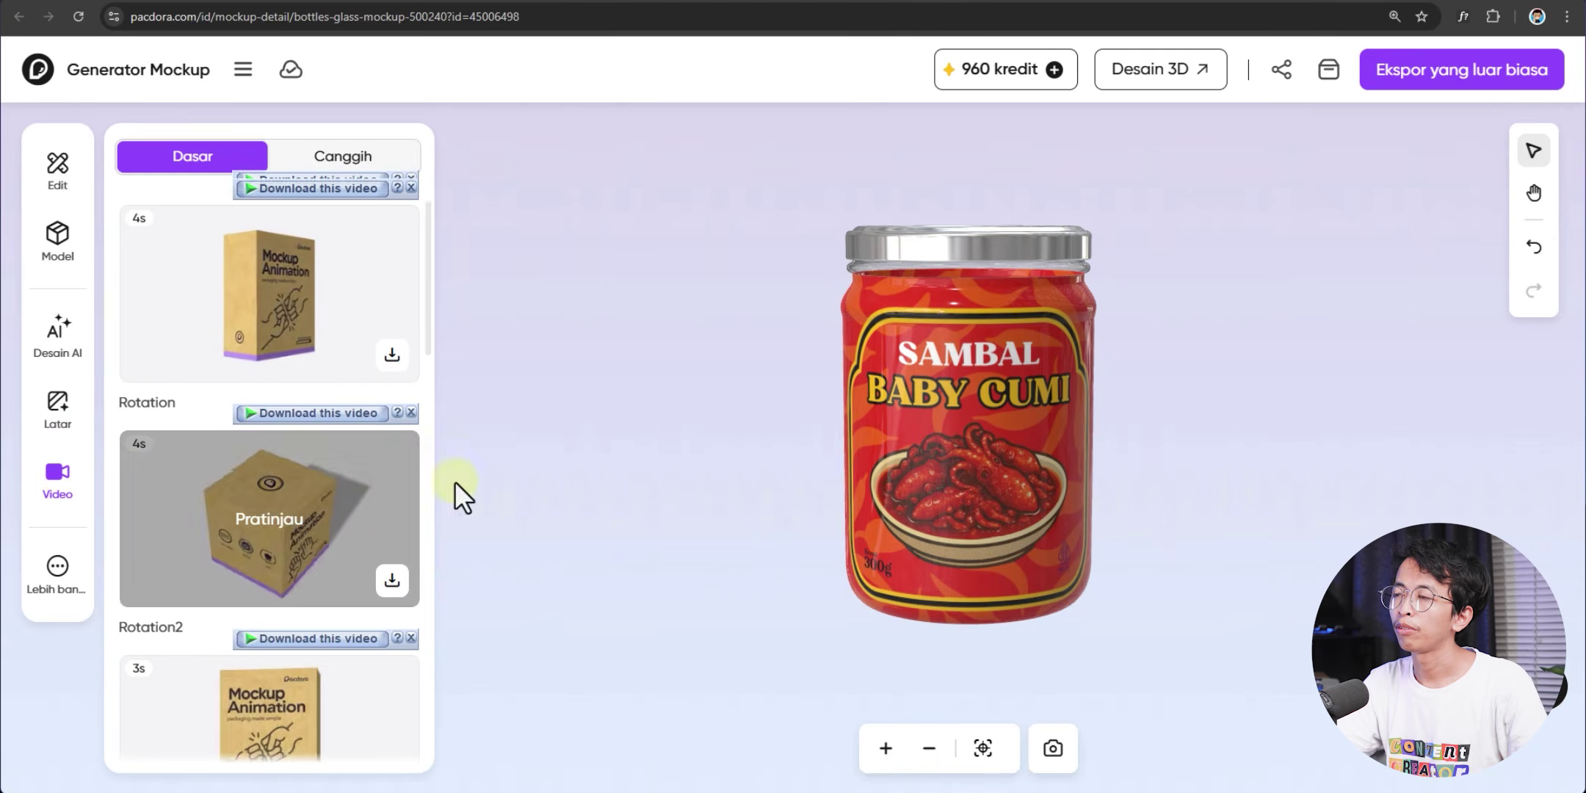
left_click(288, 315)
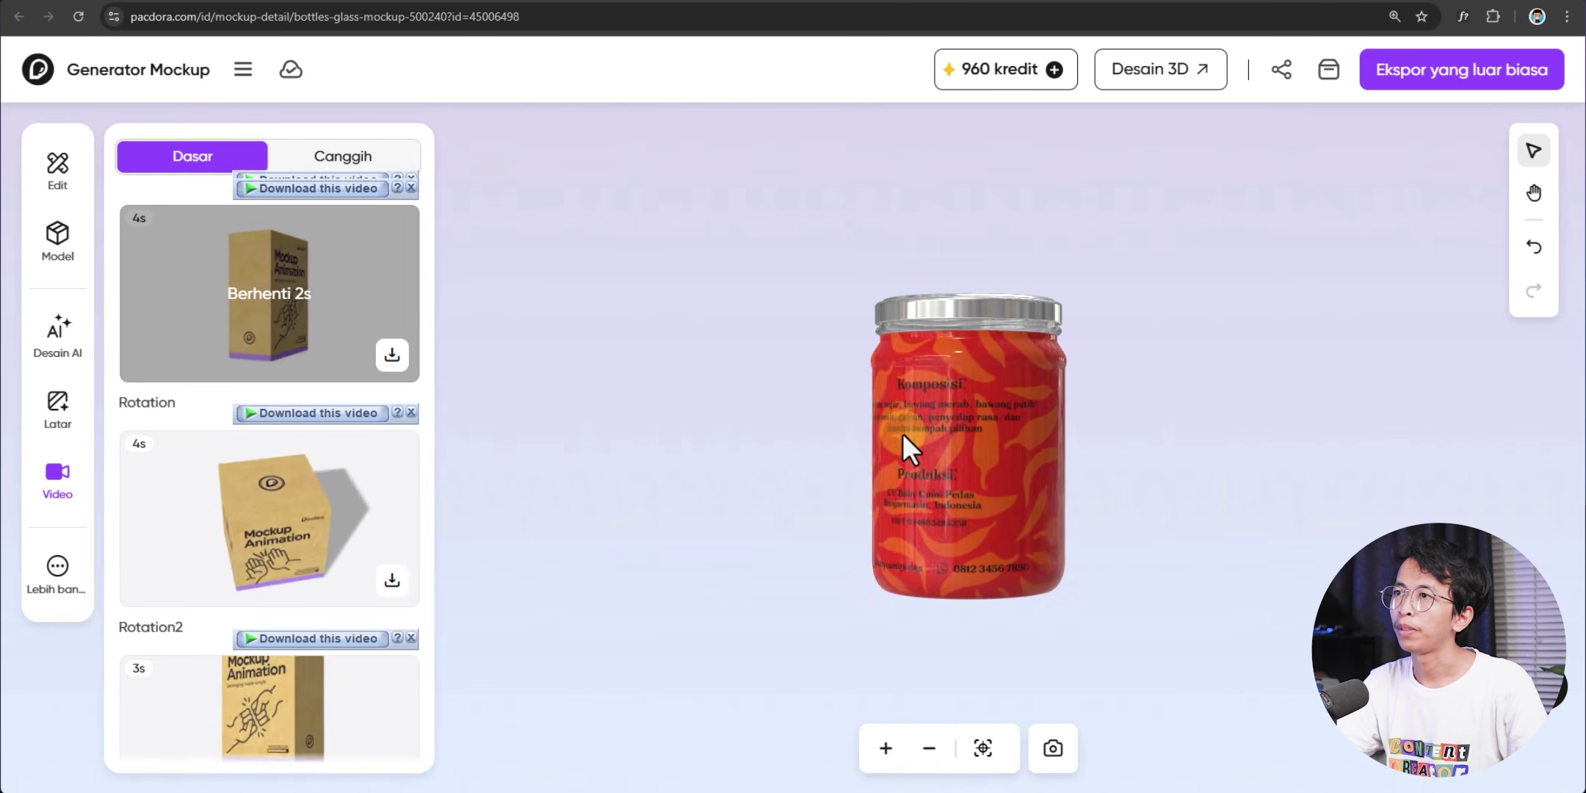
left_click(311, 527)
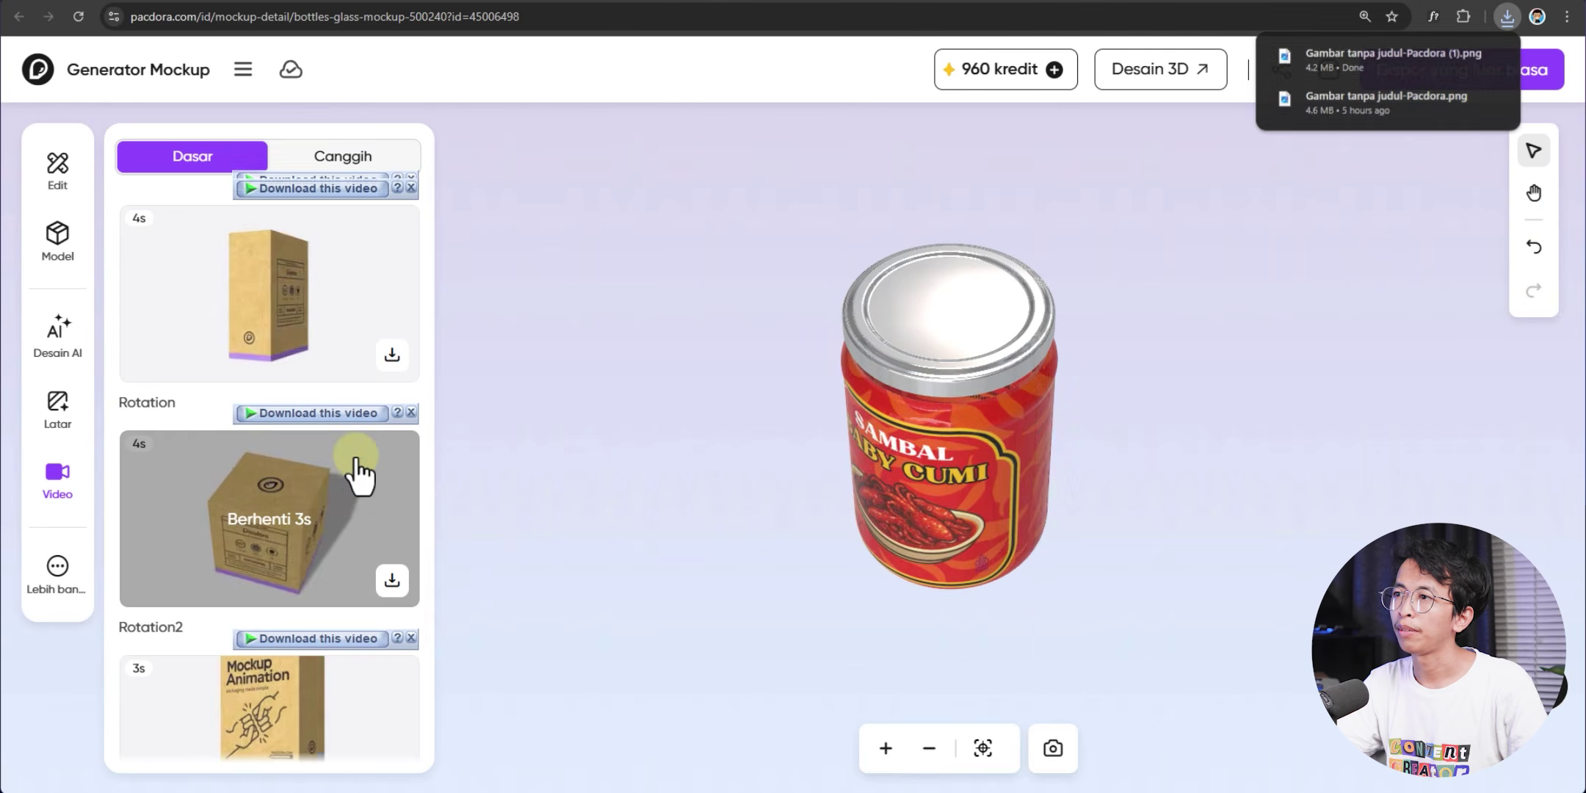
scroll(293, 503, "down", 5)
left_click(290, 473)
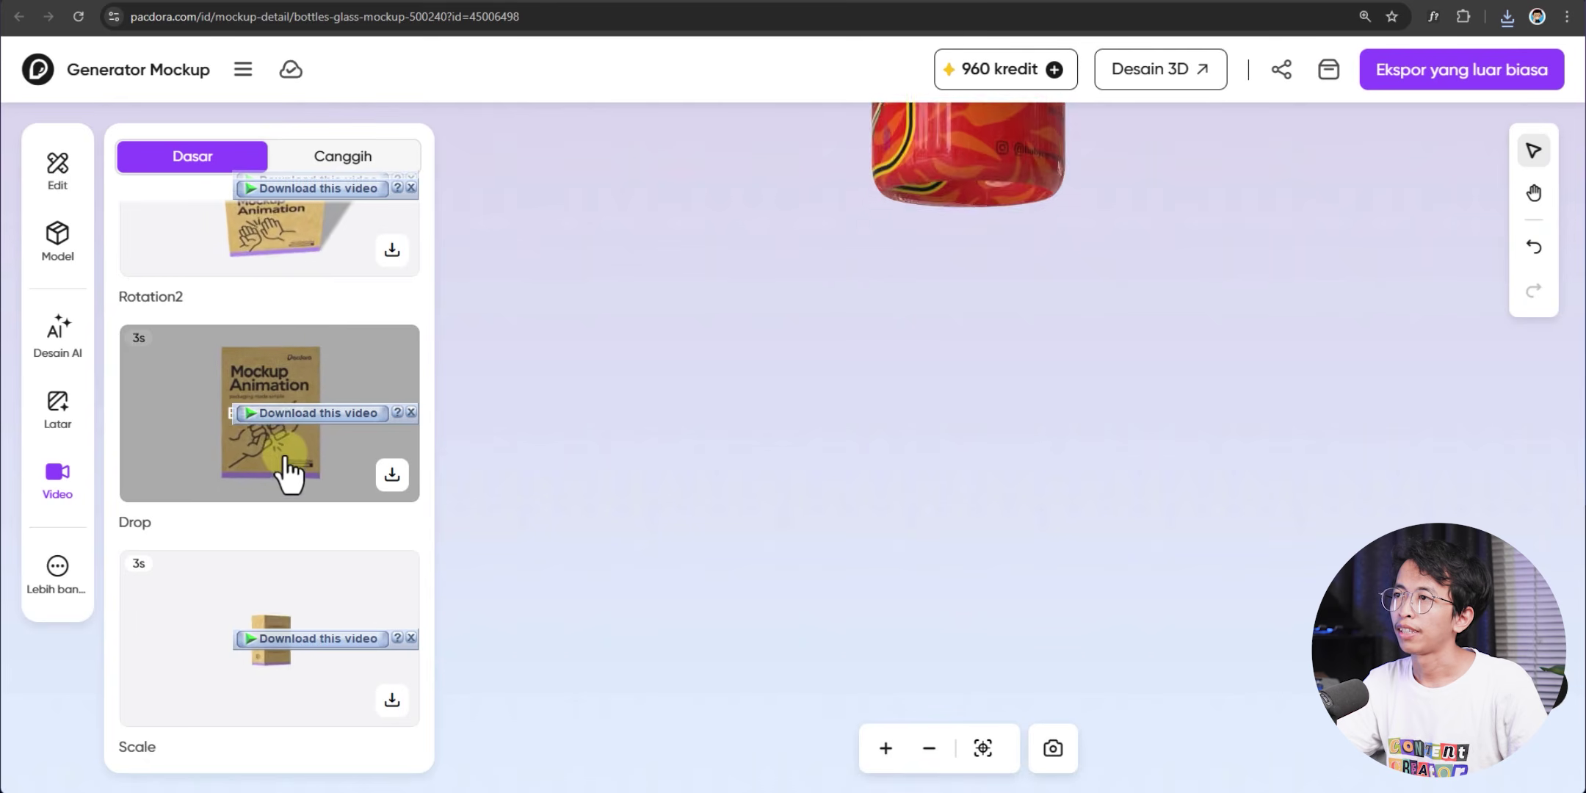
scroll(290, 474, "down", 3)
left_click(282, 462)
scroll(278, 507, "down", 3)
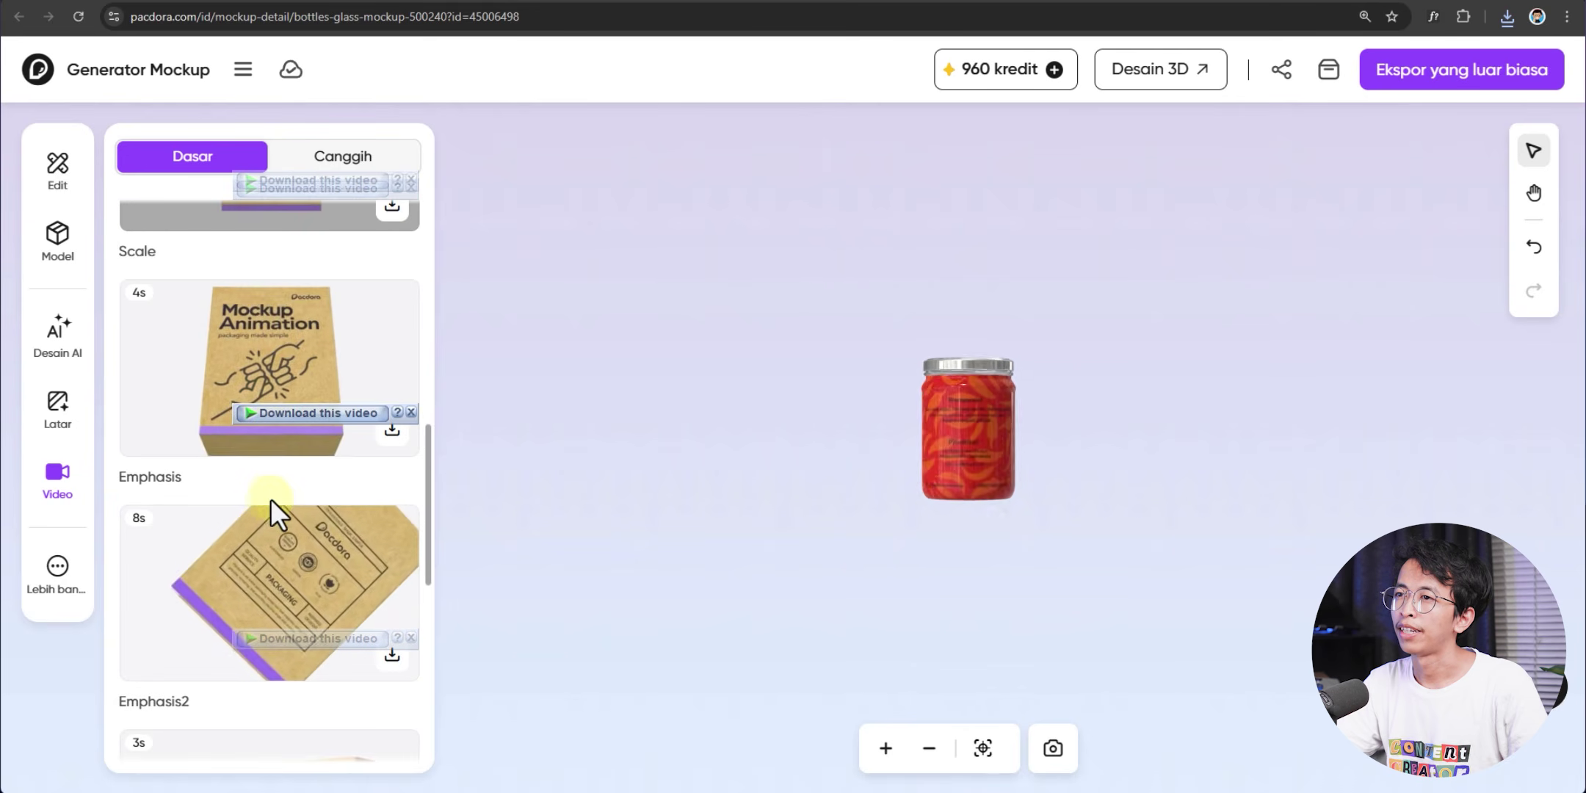
Preview the remaining basic video animations on the jar, including Entrance2 and Entrance
scroll(277, 511, "down", 1)
left_click(269, 538)
scroll(269, 538, "down", 3)
left_click(265, 548)
scroll(265, 549, "down", 5)
left_click(265, 548)
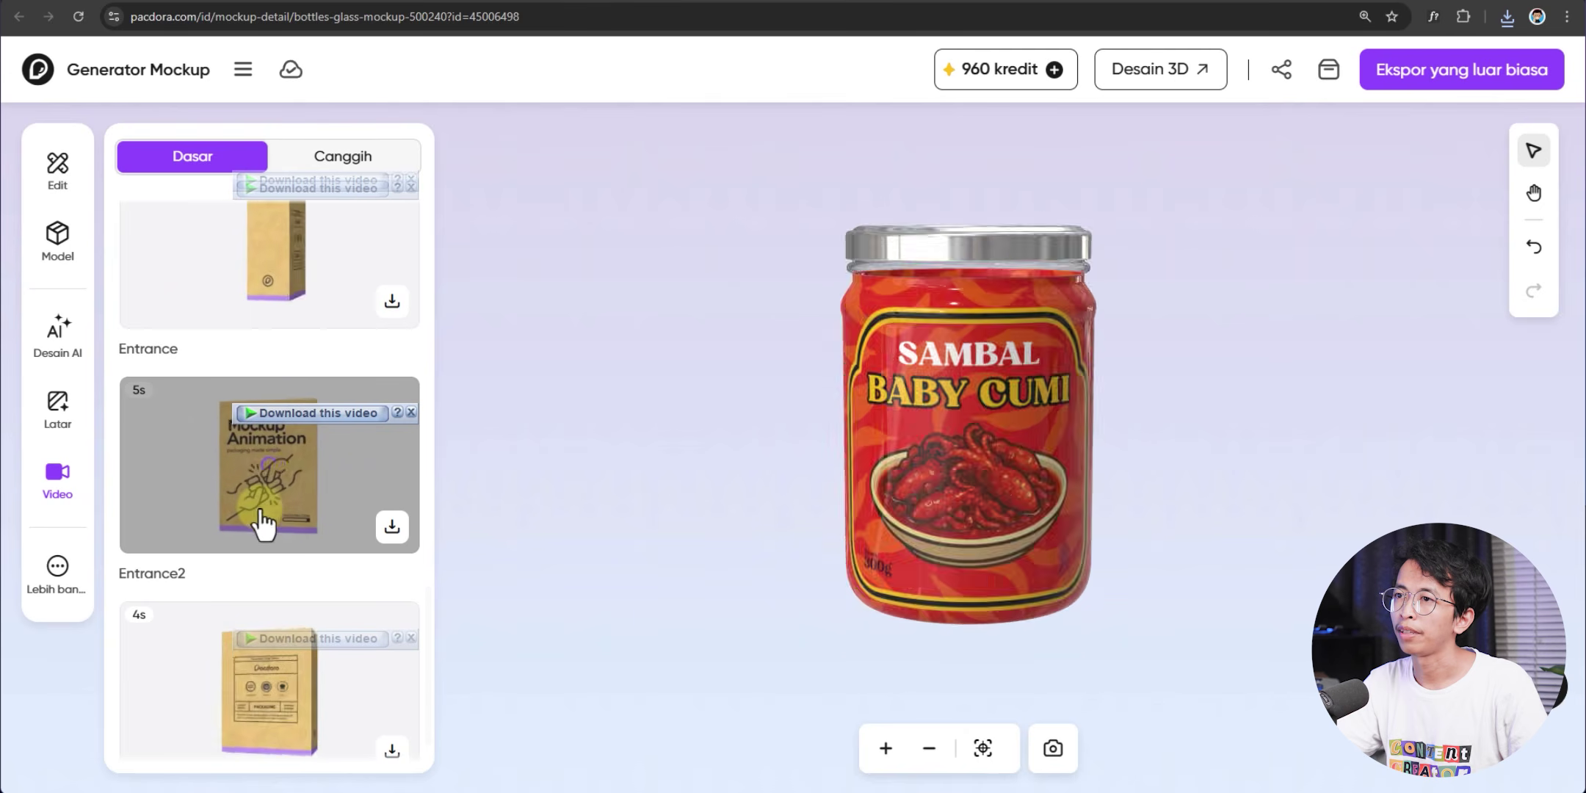
scroll(358, 582, "down", 1)
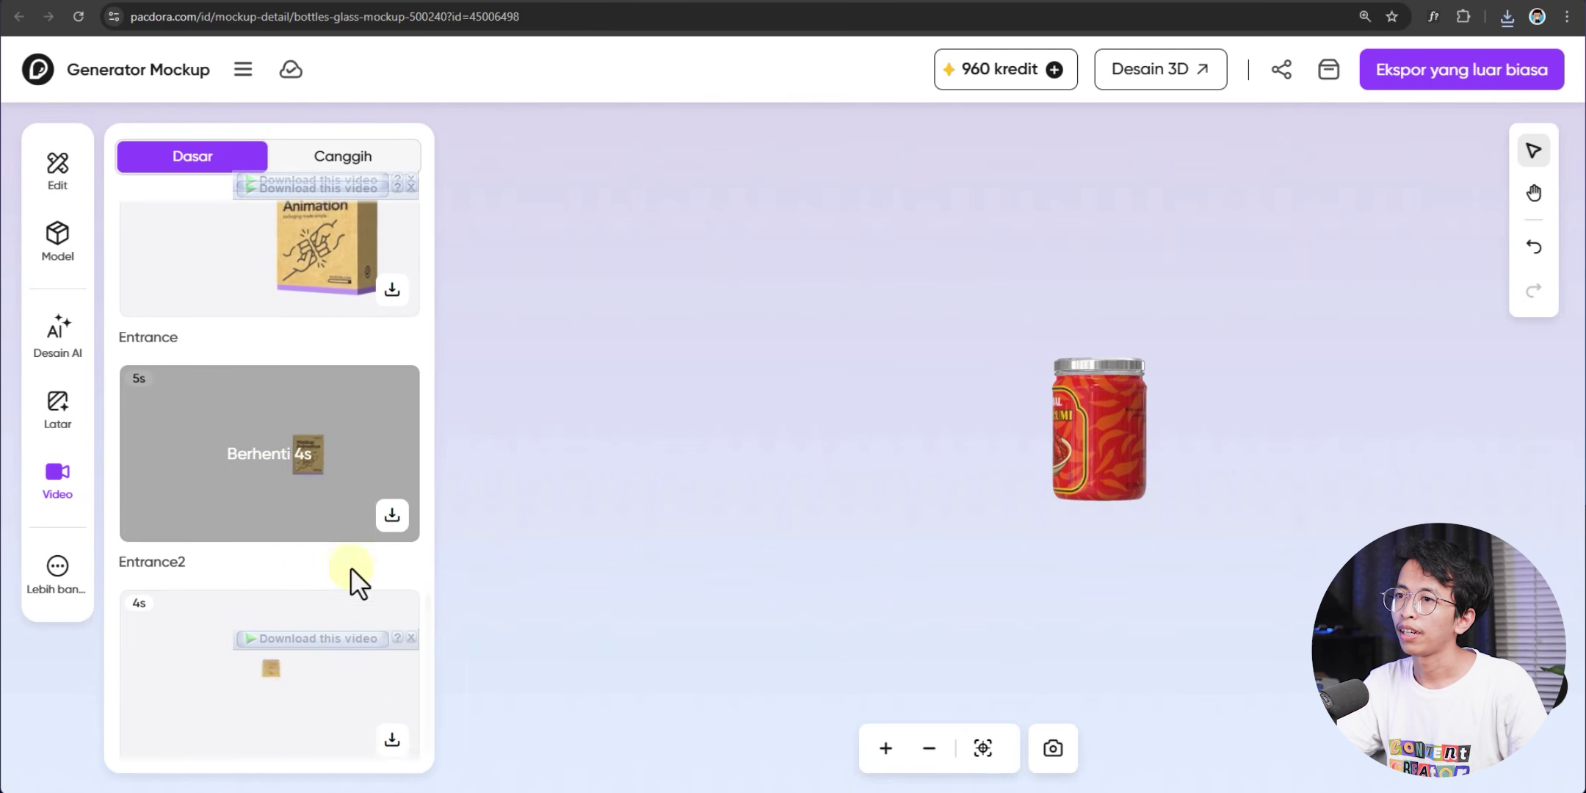
scroll(358, 582, "down", 1)
scroll(323, 558, "up", 5)
left_click(311, 532)
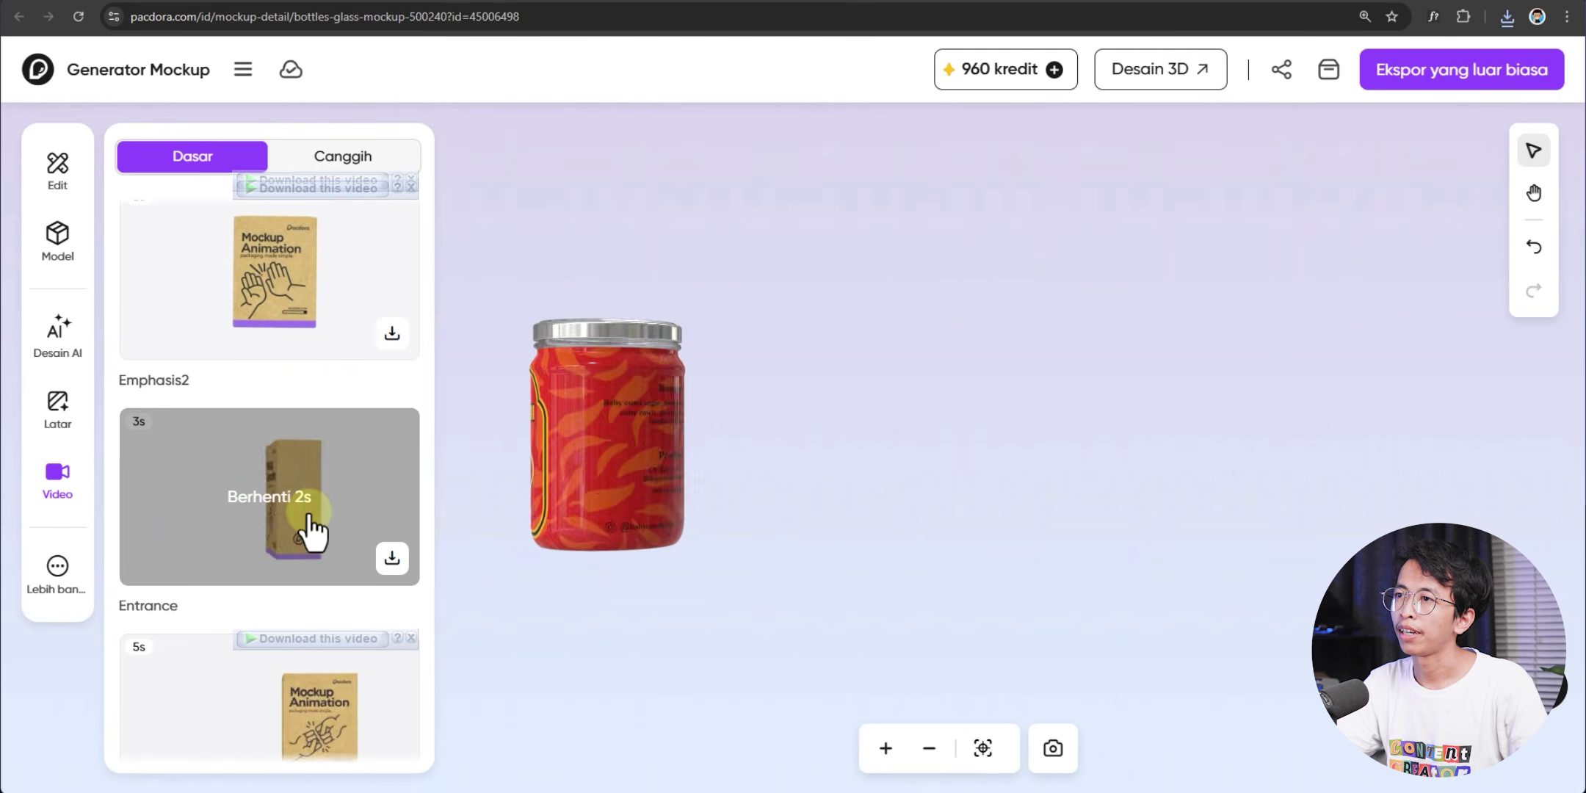
Export the jar's Entrance animation as an MP4 video at 720P with a 1:1 ratio
left_click(392, 559)
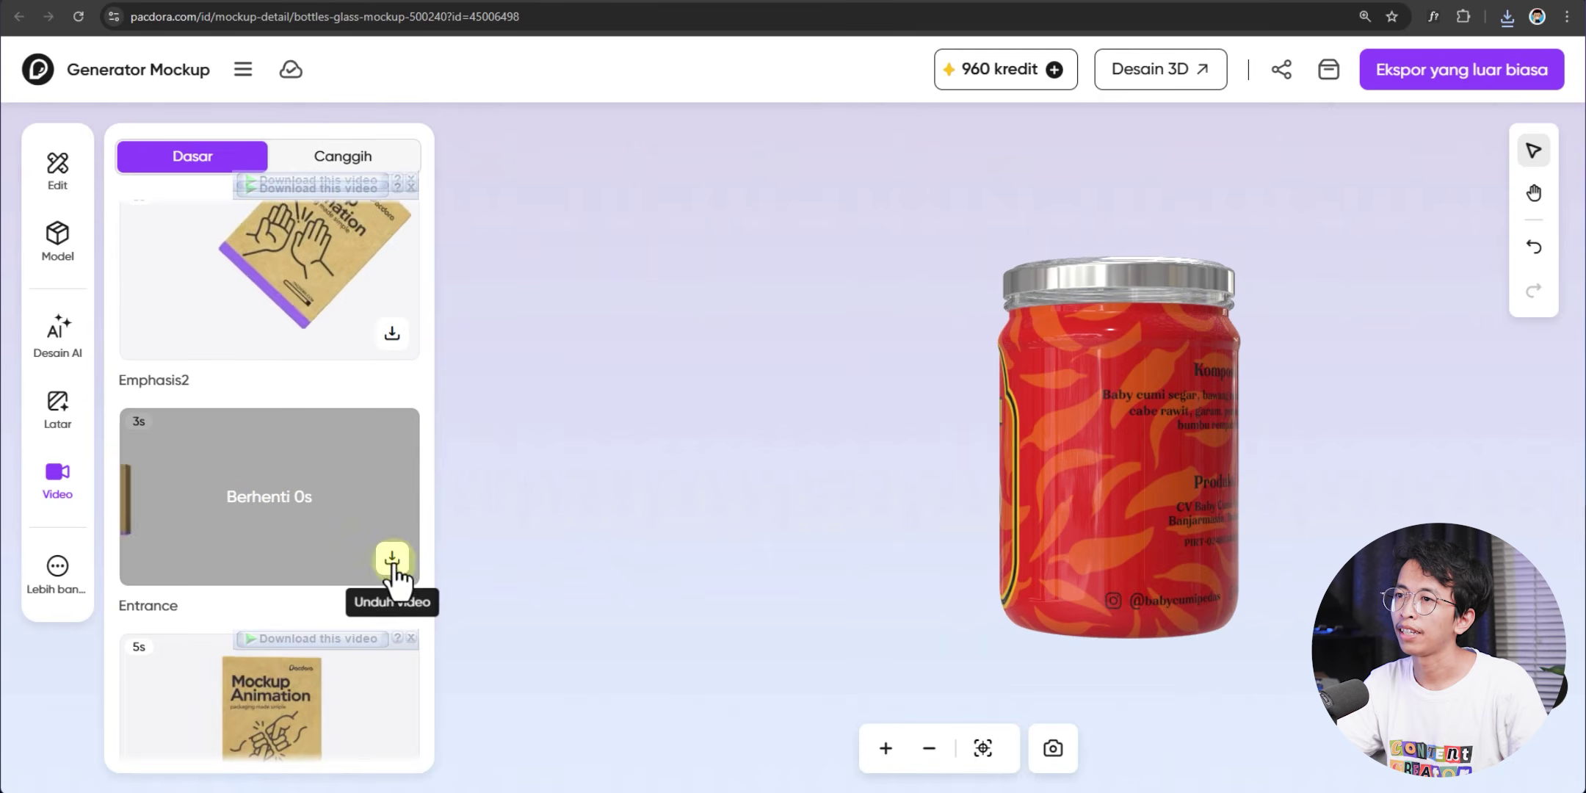
left_click(394, 565)
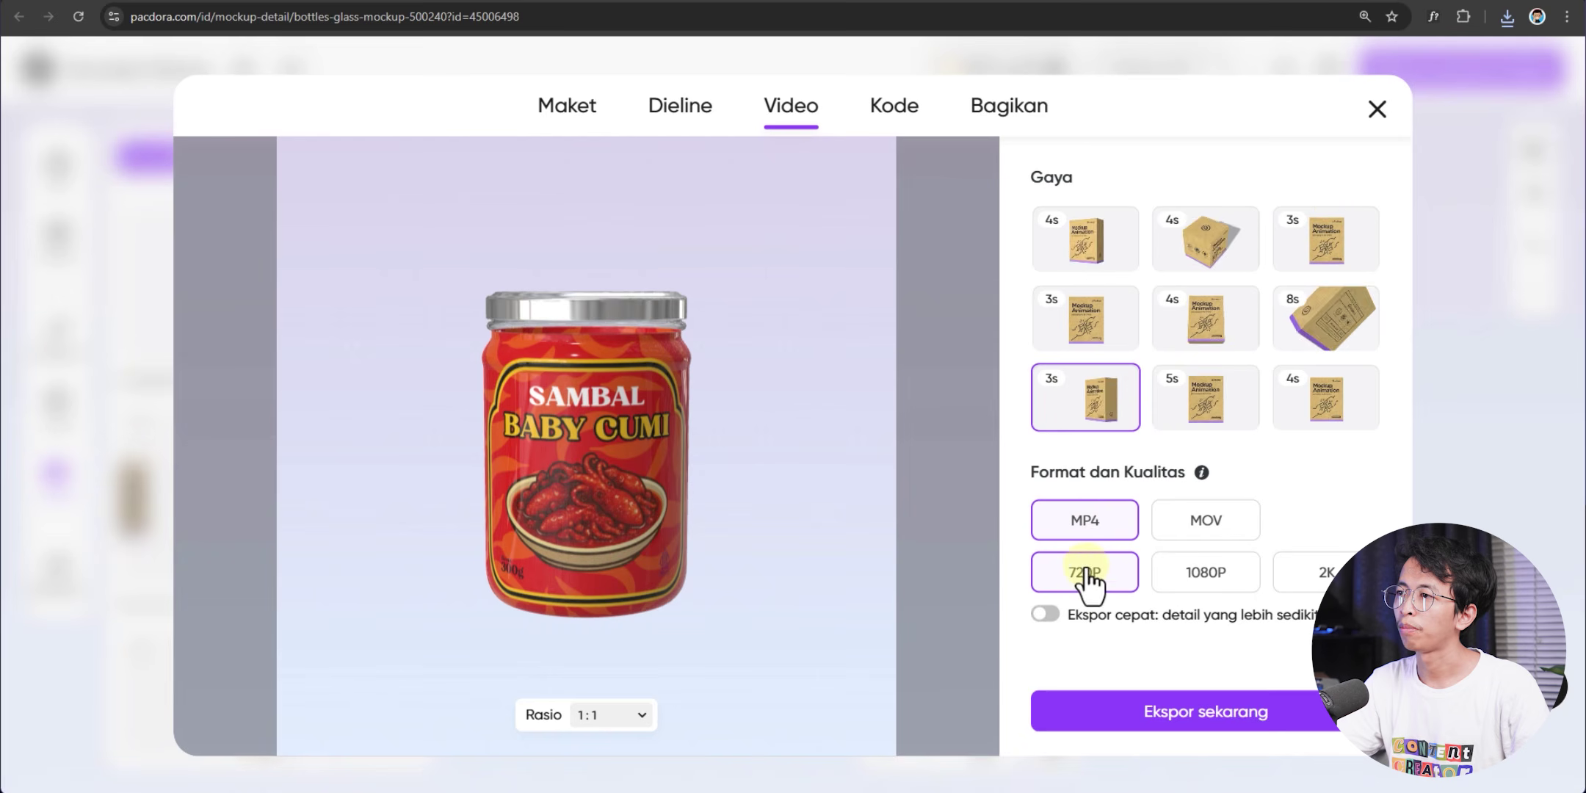
left_click(1162, 714)
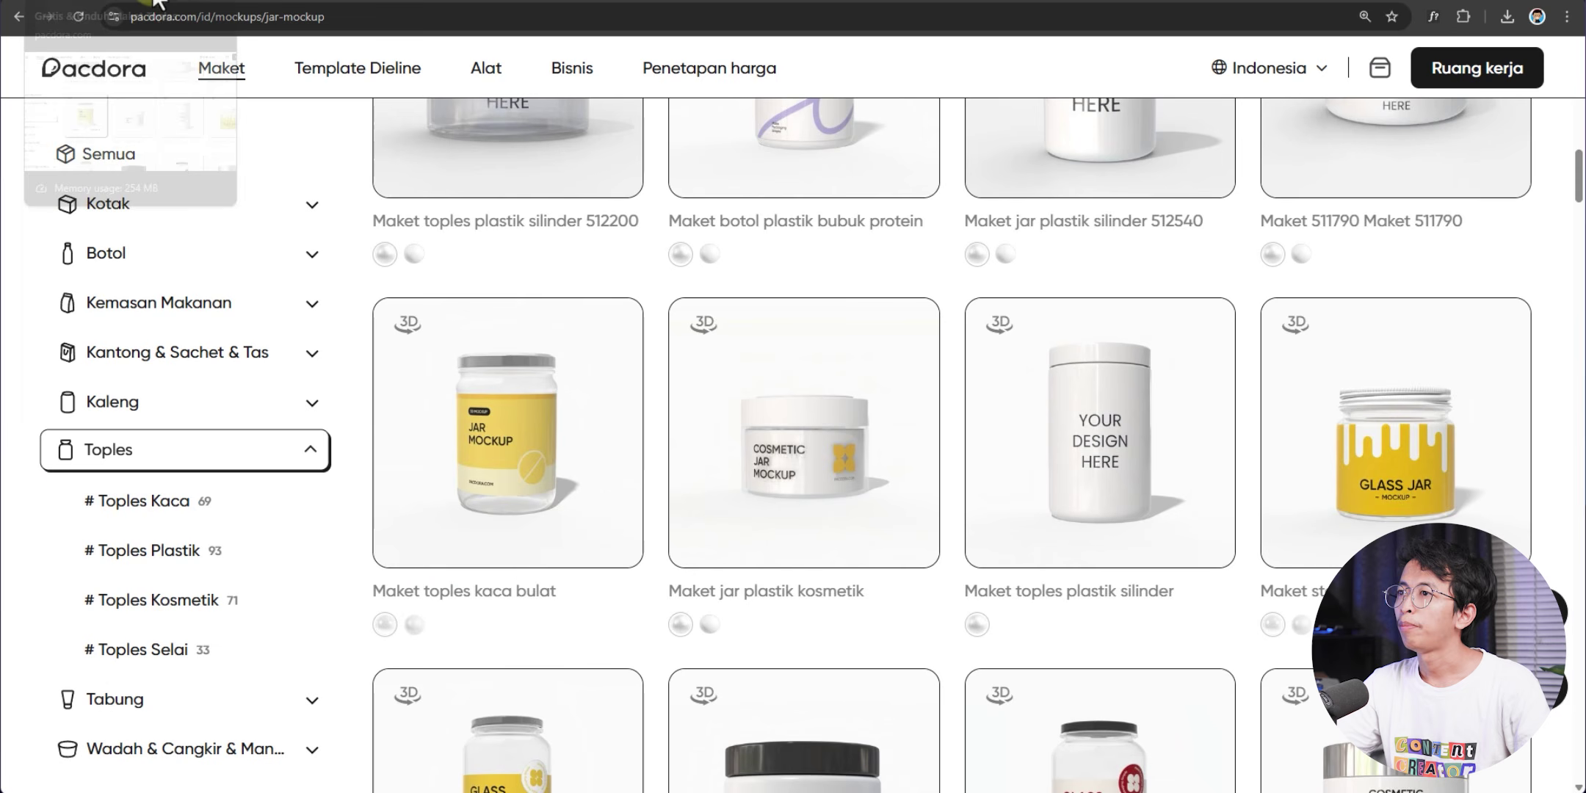
Go back to the mockup library, list the Kotak category and open the open square mailer box mockup
left_click(157, 2)
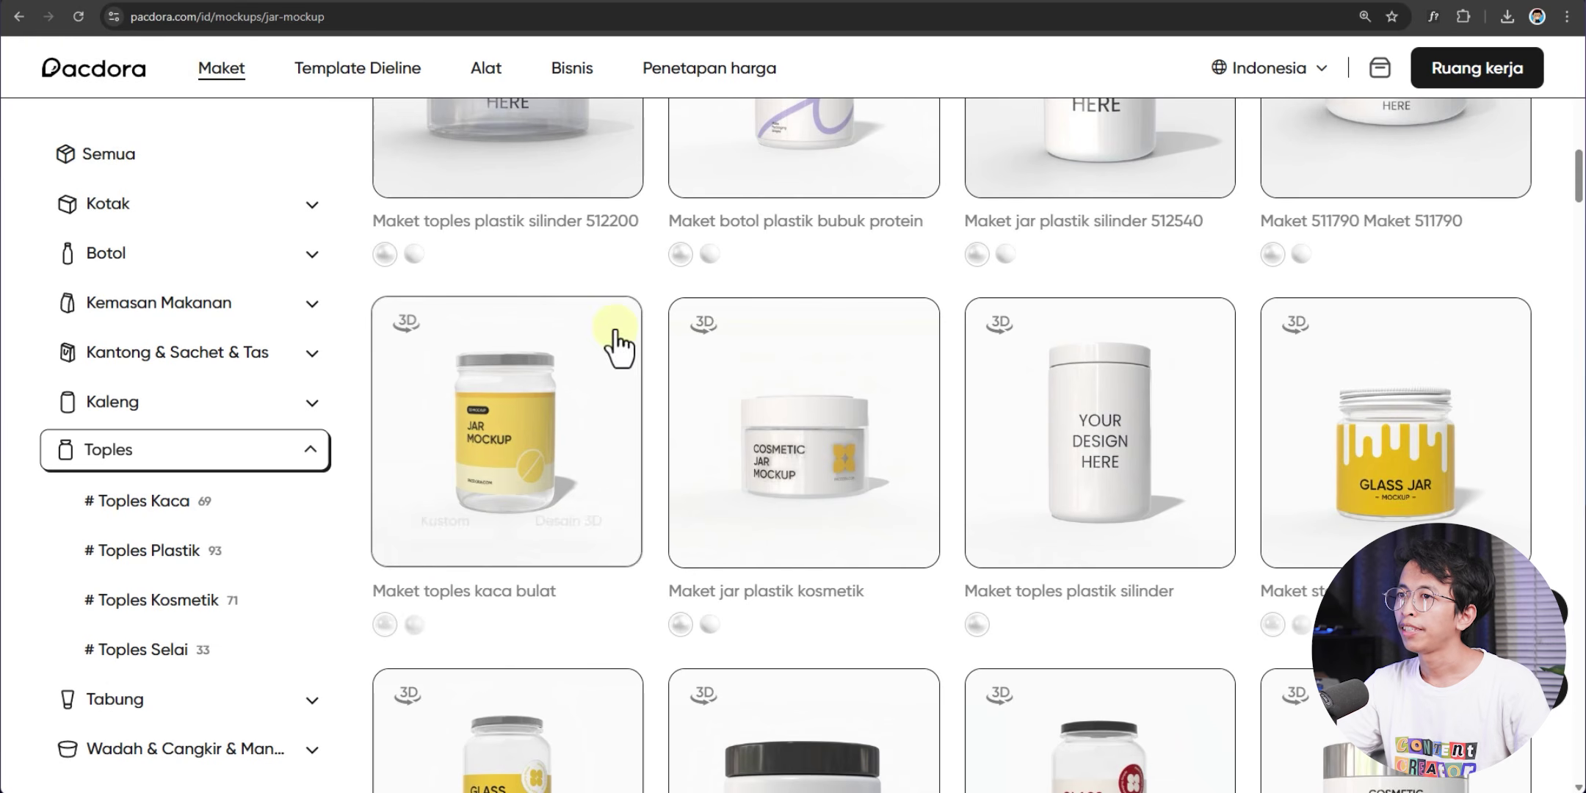
scroll(639, 433, "up", 10)
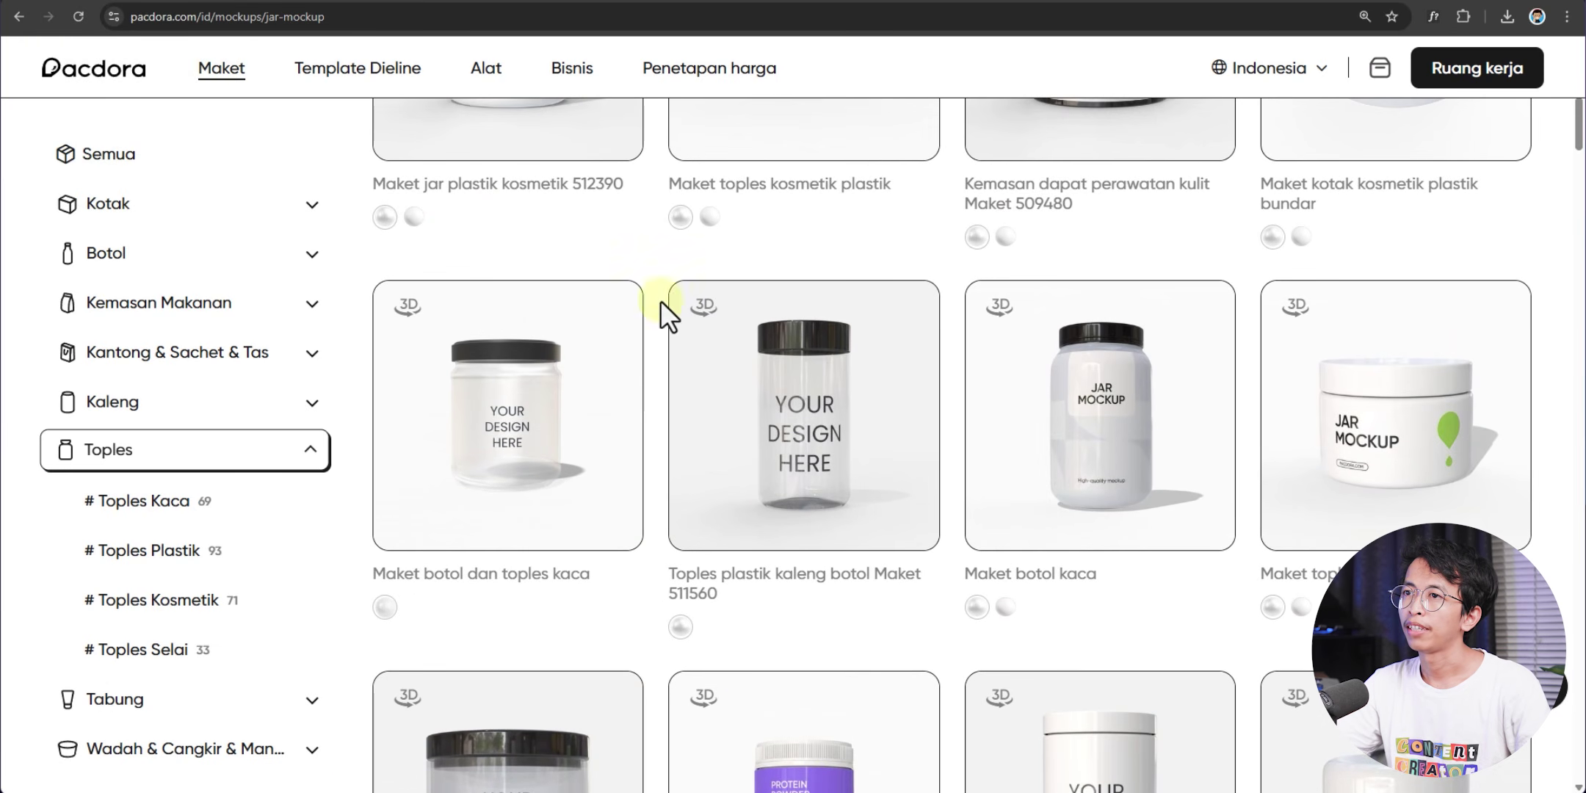
left_click(128, 214)
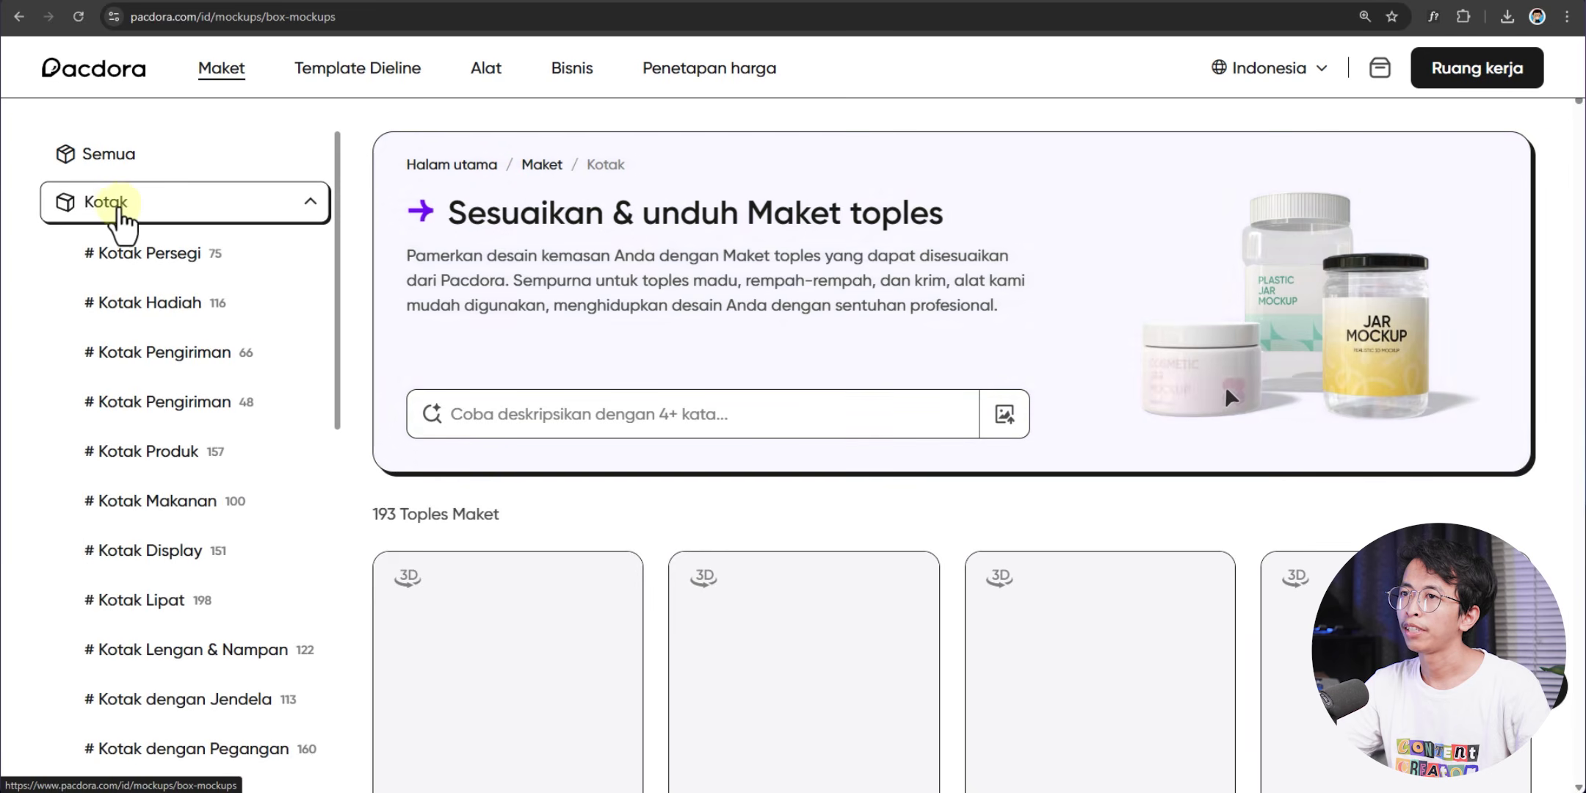
scroll(683, 379, "down", 10)
scroll(686, 381, "down", 3)
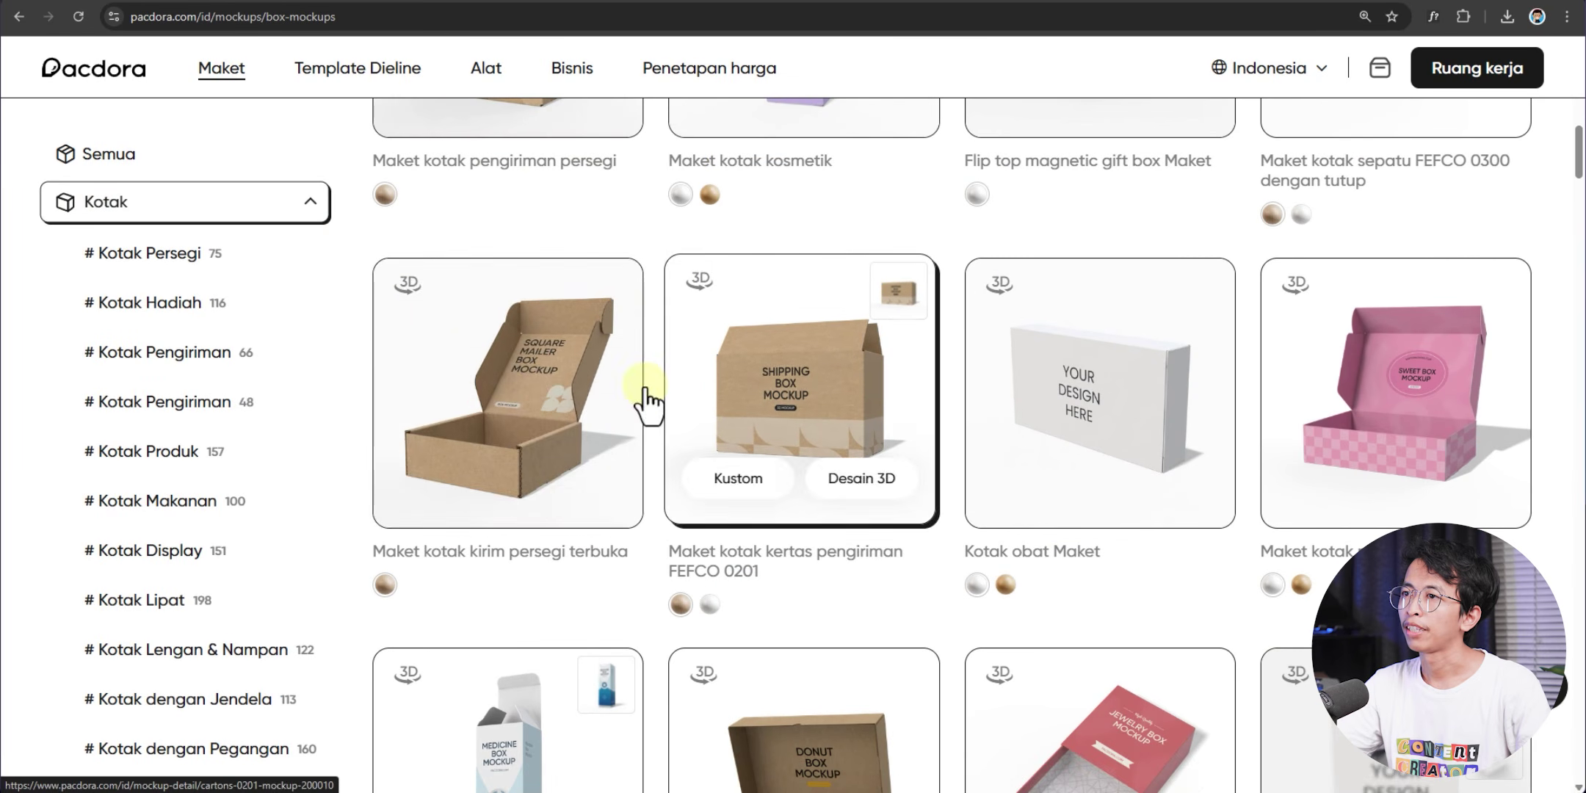
left_click(516, 402)
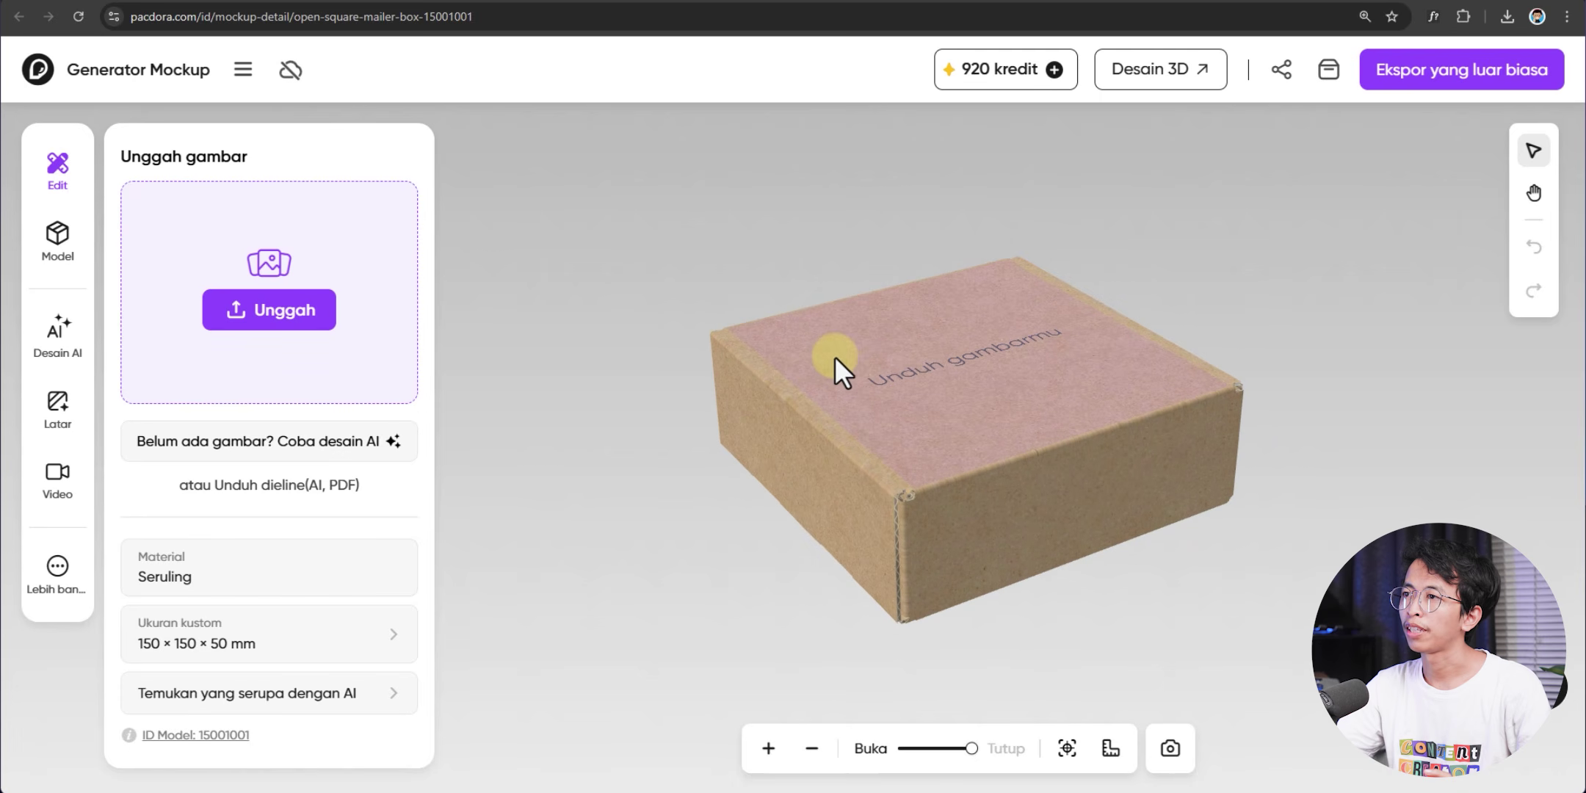
Set the mailer box's custom size to 220 mm length and 70 mm height, and apply it
left_click(213, 637)
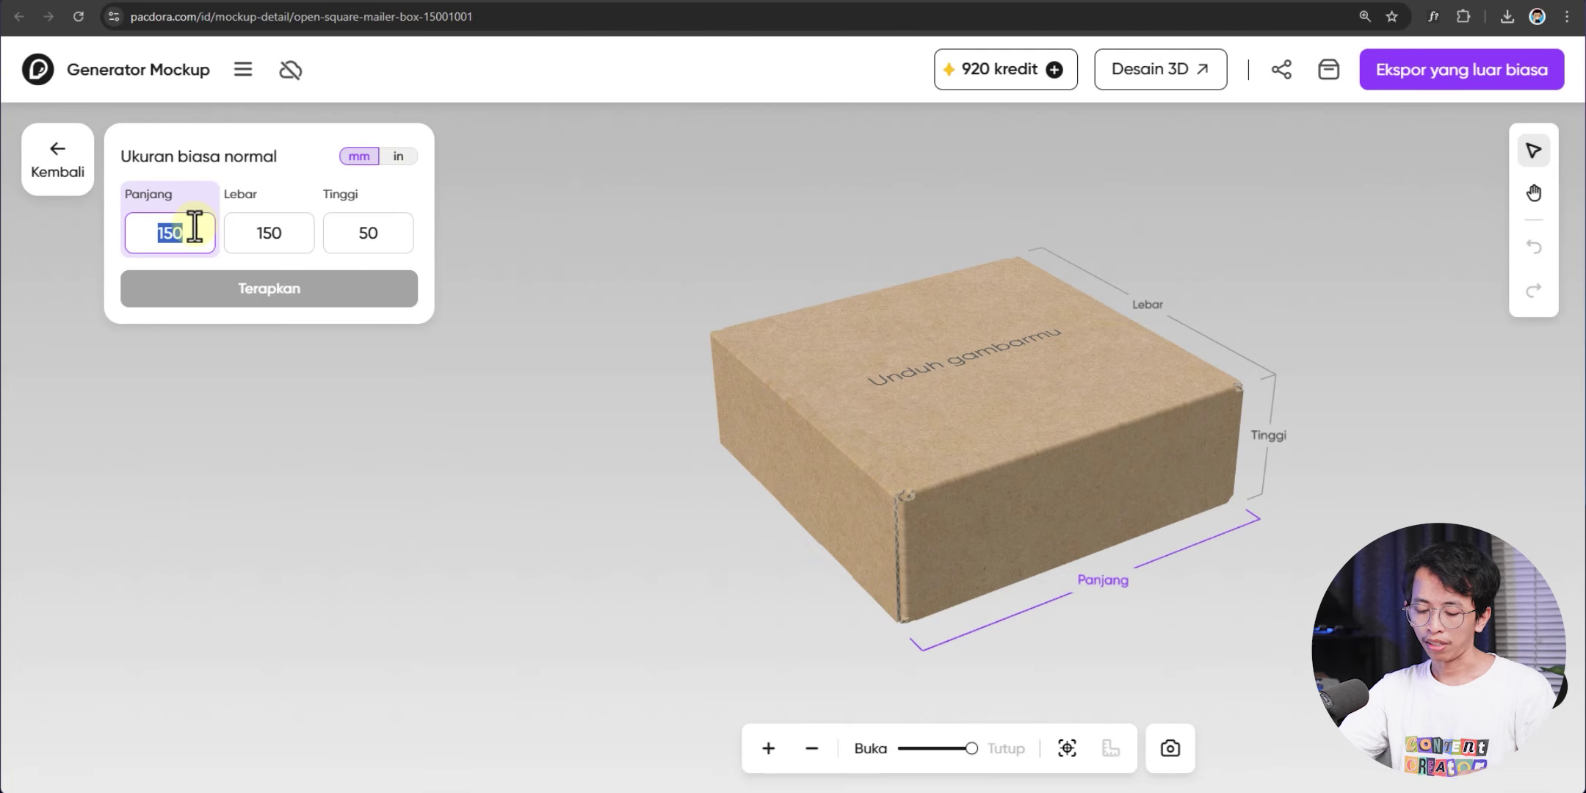
type("22")
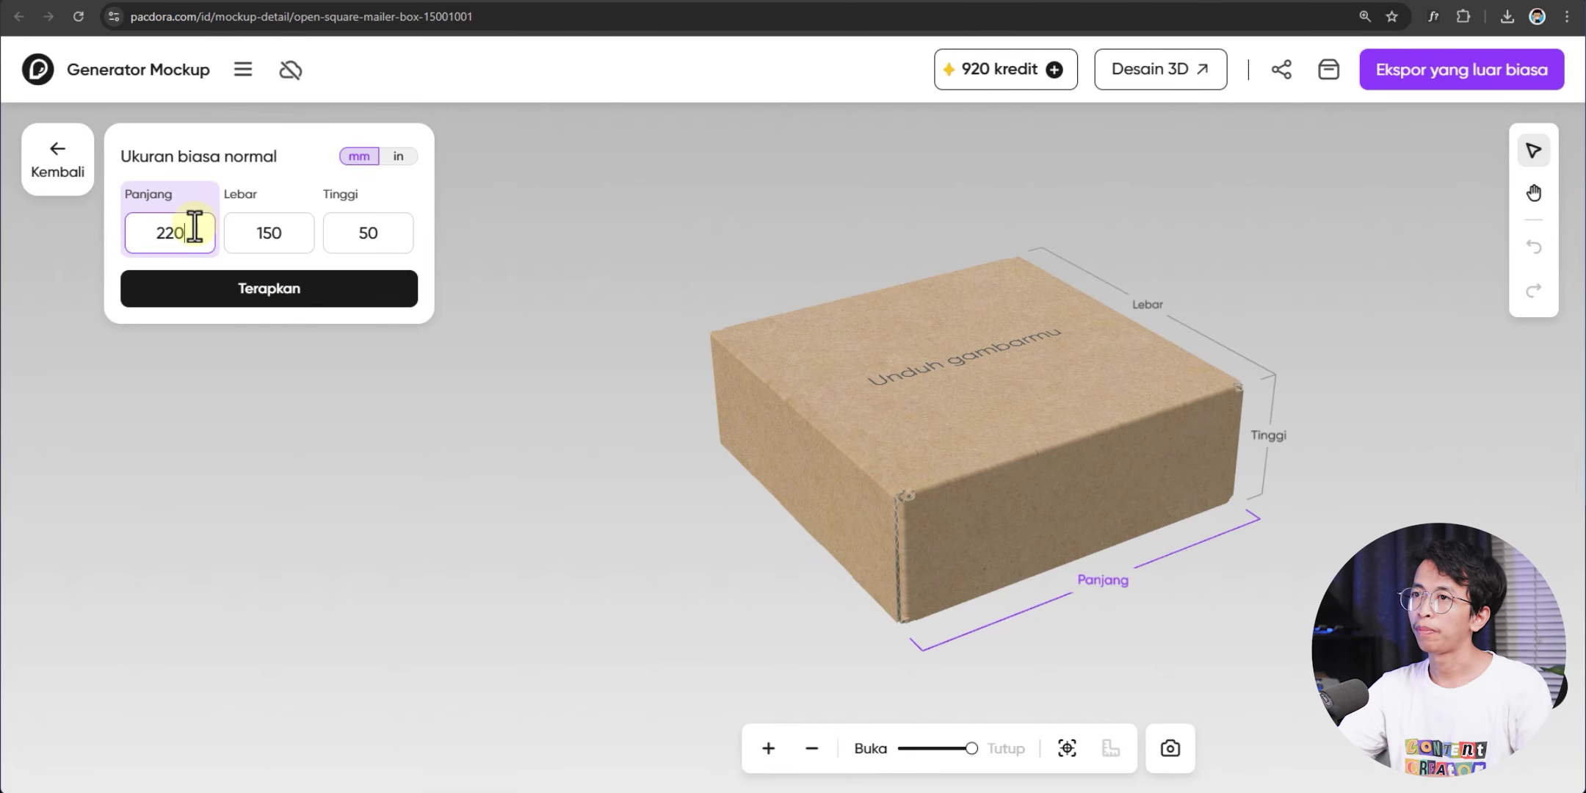
type("0")
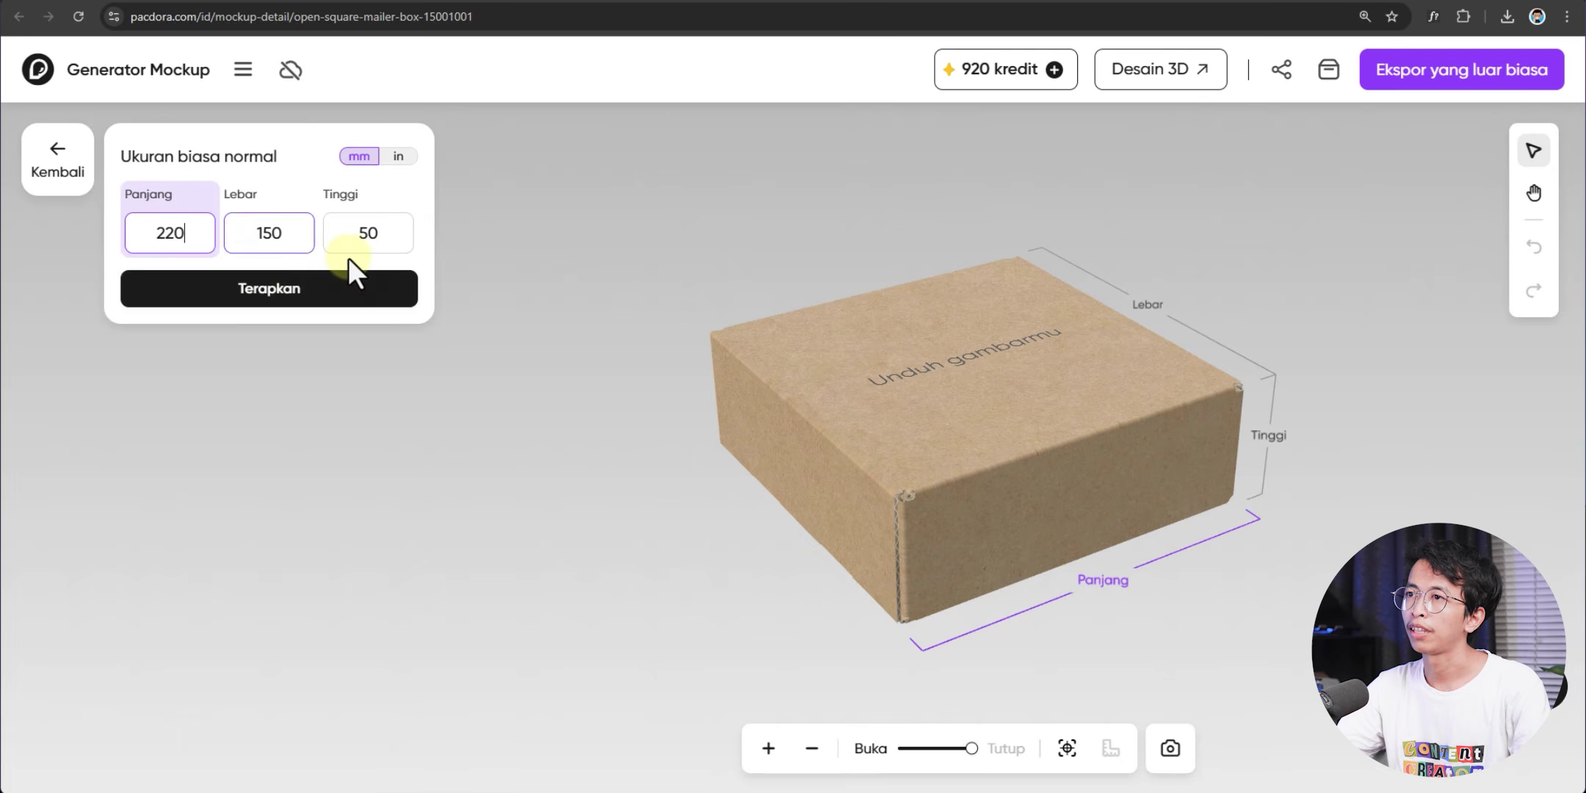
left_click(377, 235)
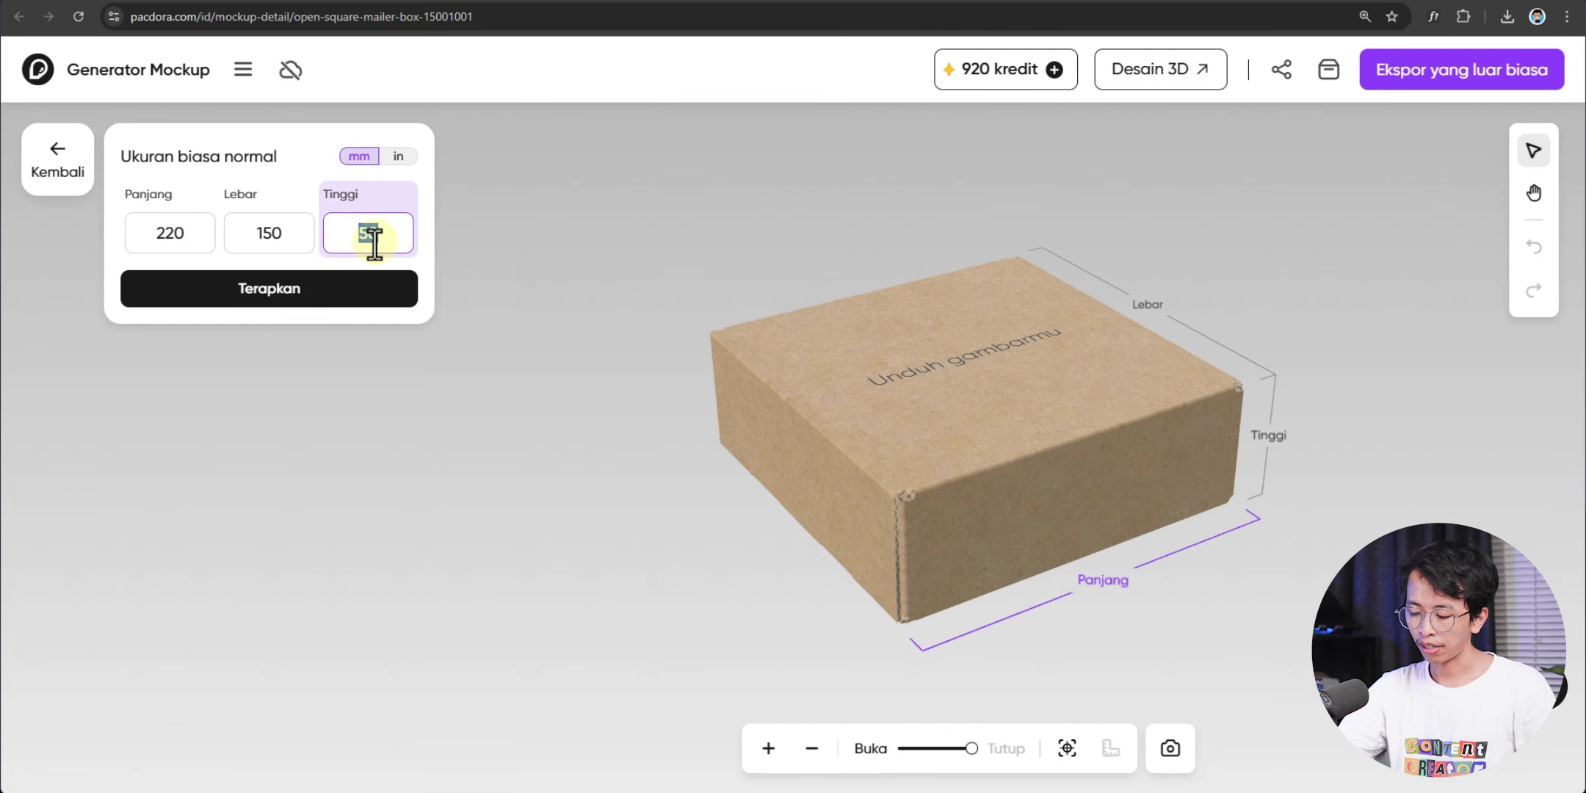
left_click(357, 294)
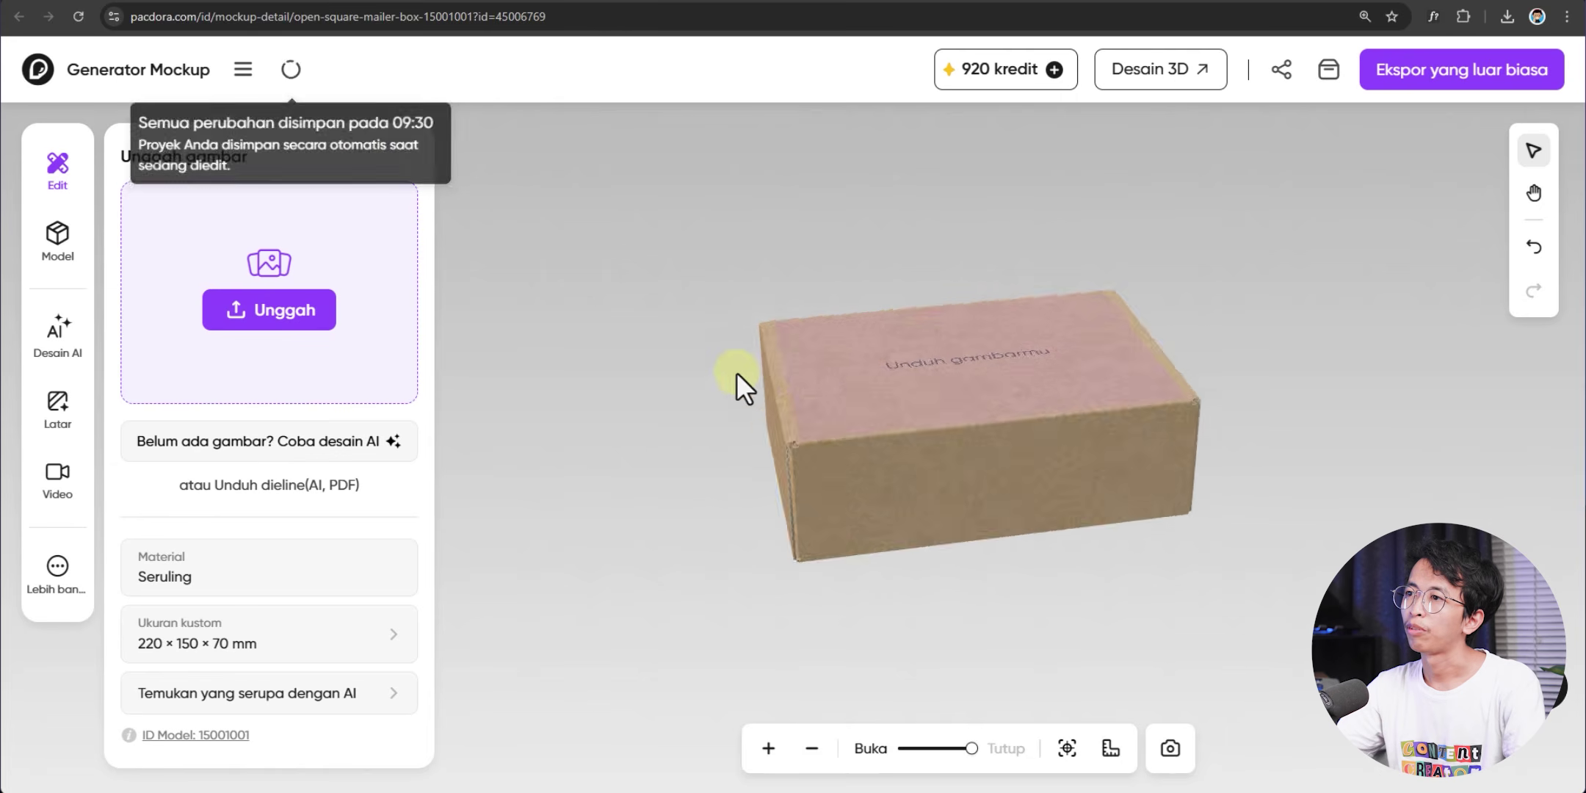
Unfold the mailer box completely flat and fold it back up, leaving the lid slightly open
left_click_drag(736, 382, 780, 502)
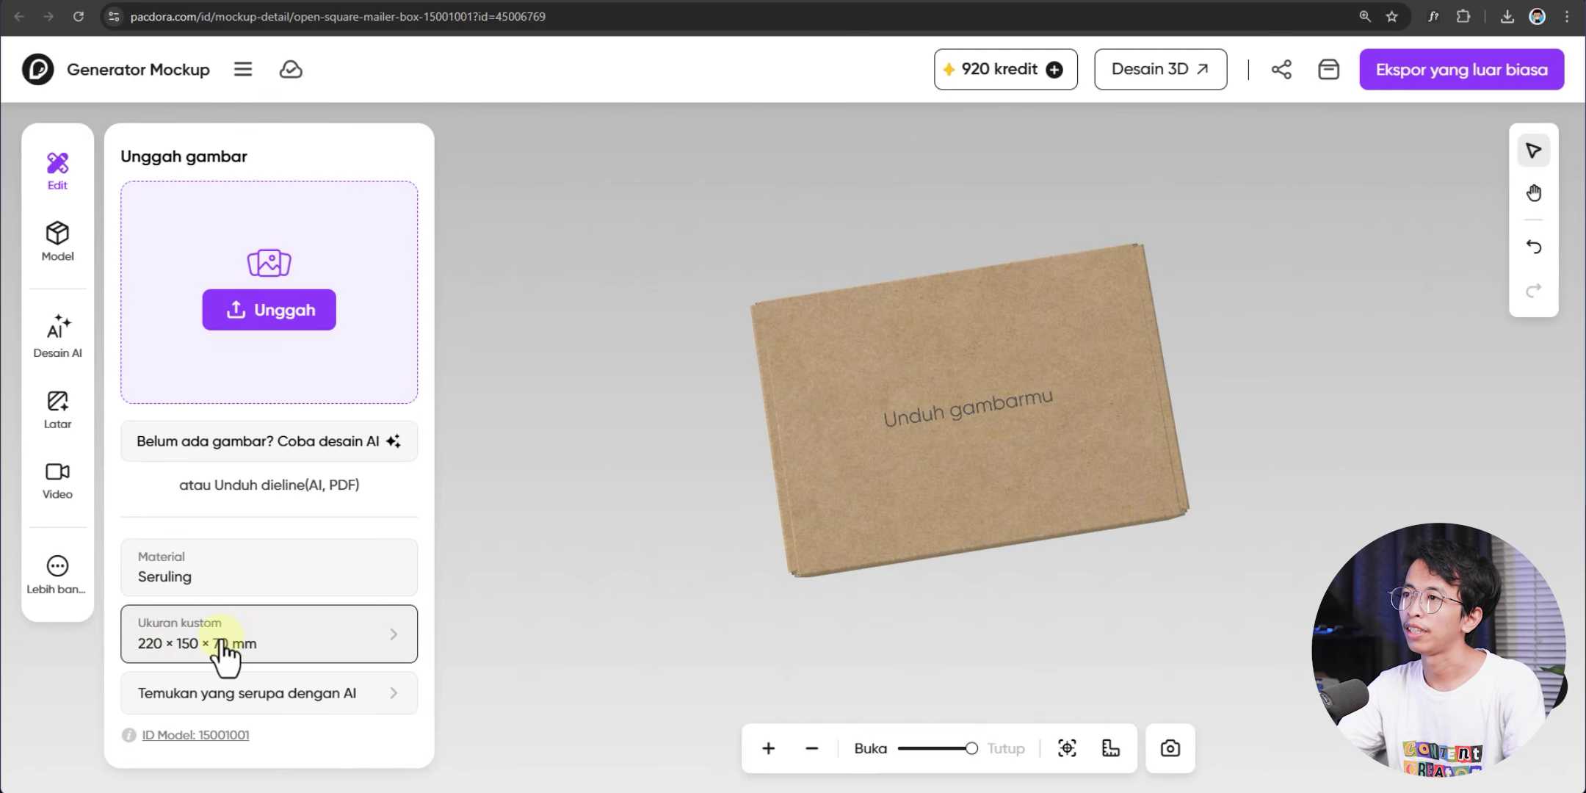
left_click_drag(927, 499, 1004, 378)
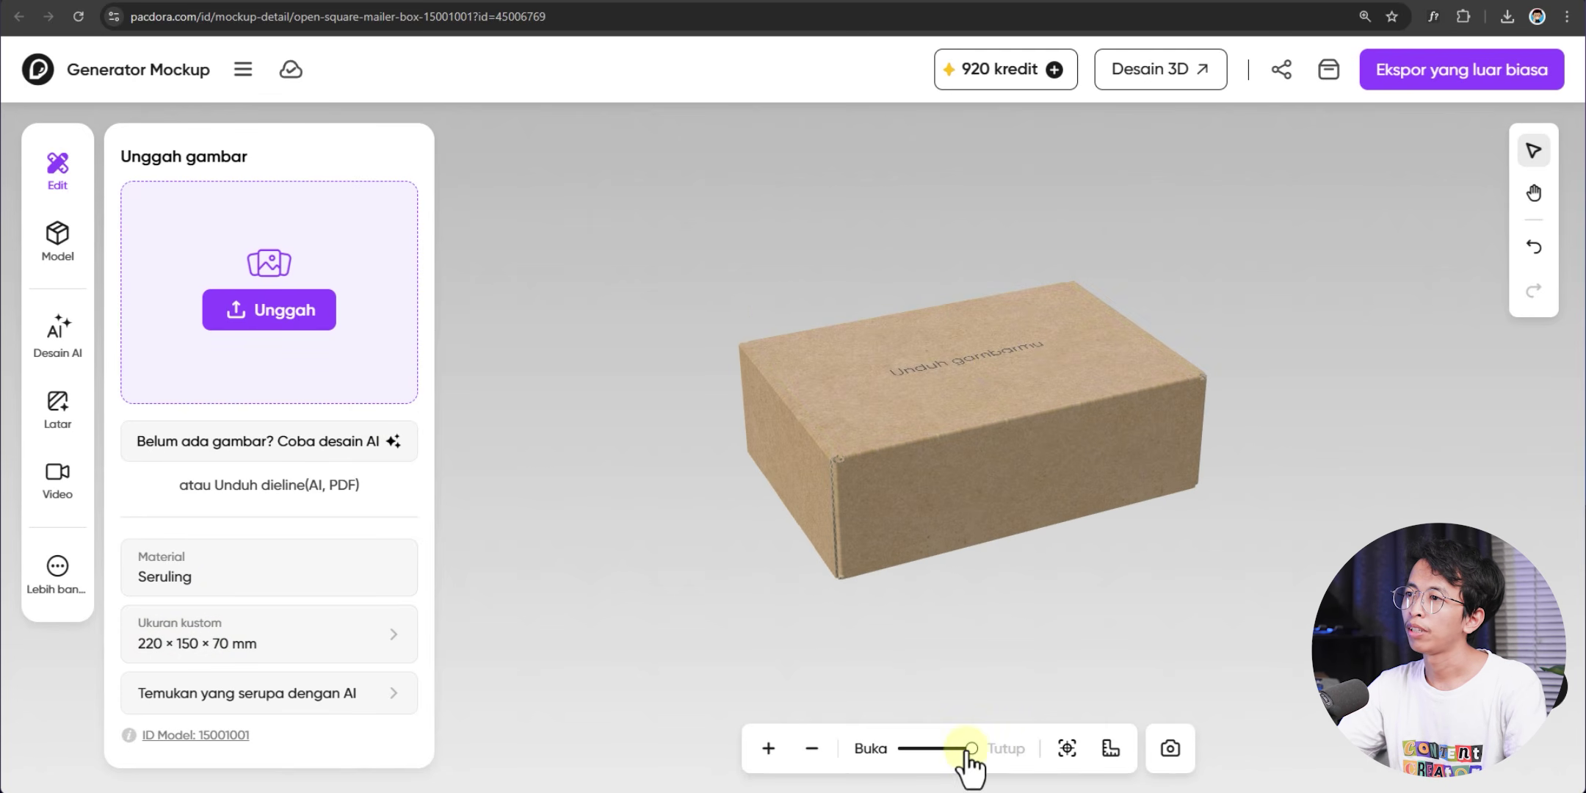
left_click_drag(973, 756, 867, 764)
left_click_drag(919, 617, 886, 362)
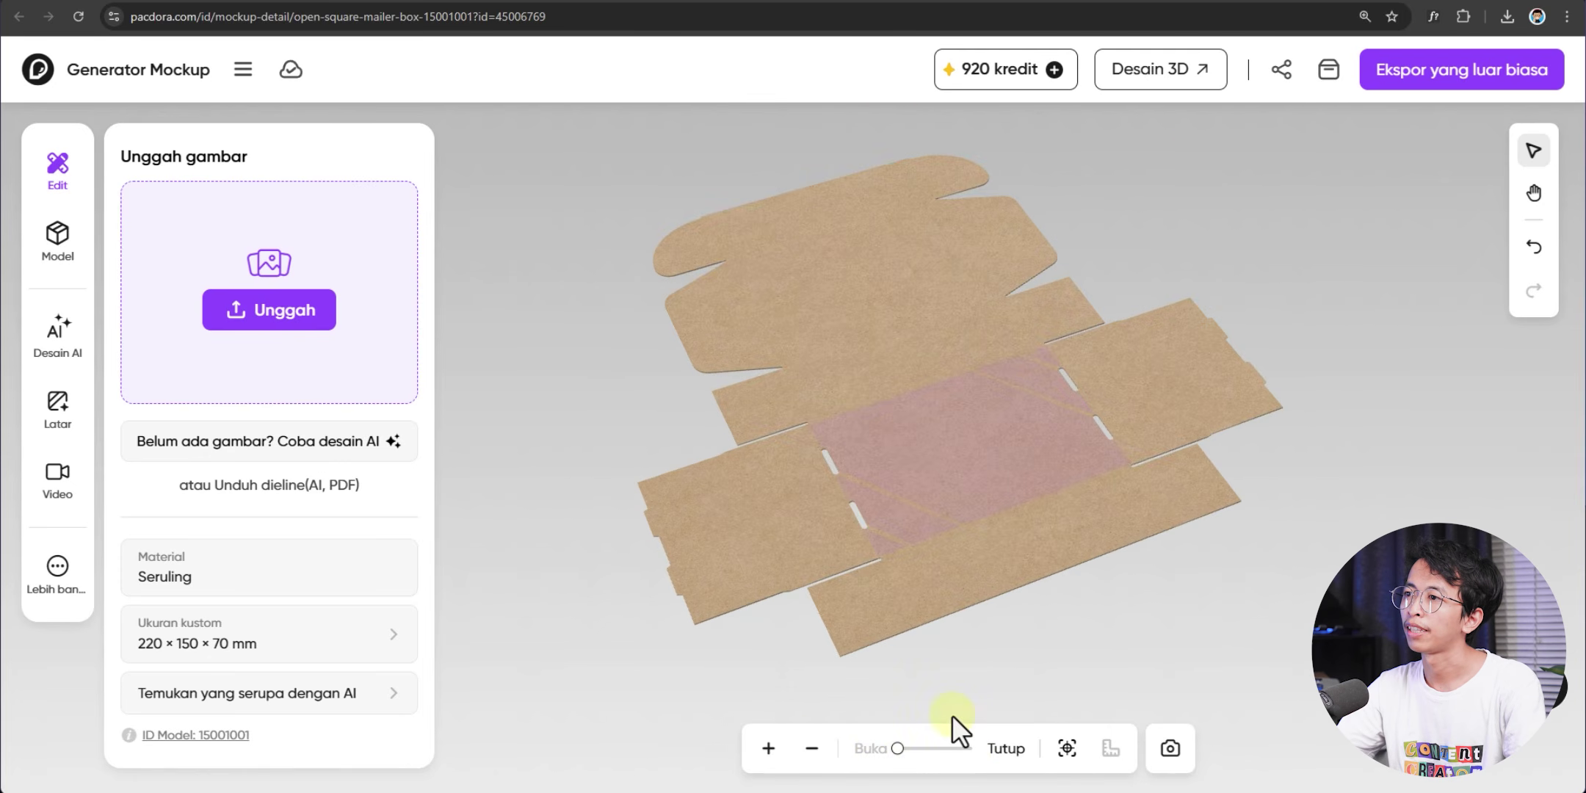
left_click_drag(884, 752, 965, 759)
left_click_drag(937, 485, 982, 571)
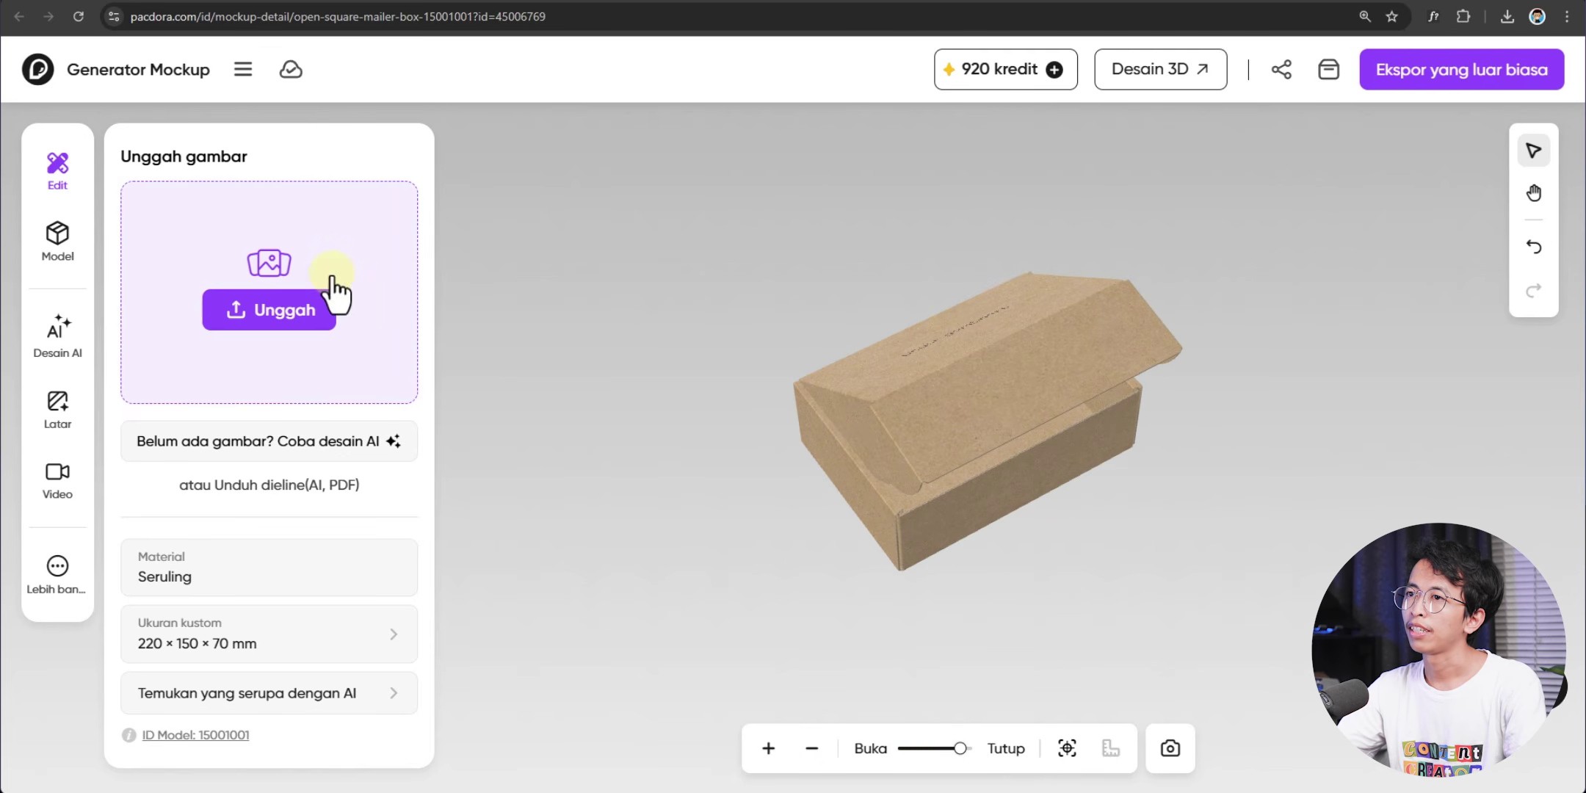
Upload the chili pattern image onto the box dieline and enlarge it to cover the whole dieline
left_click(288, 323)
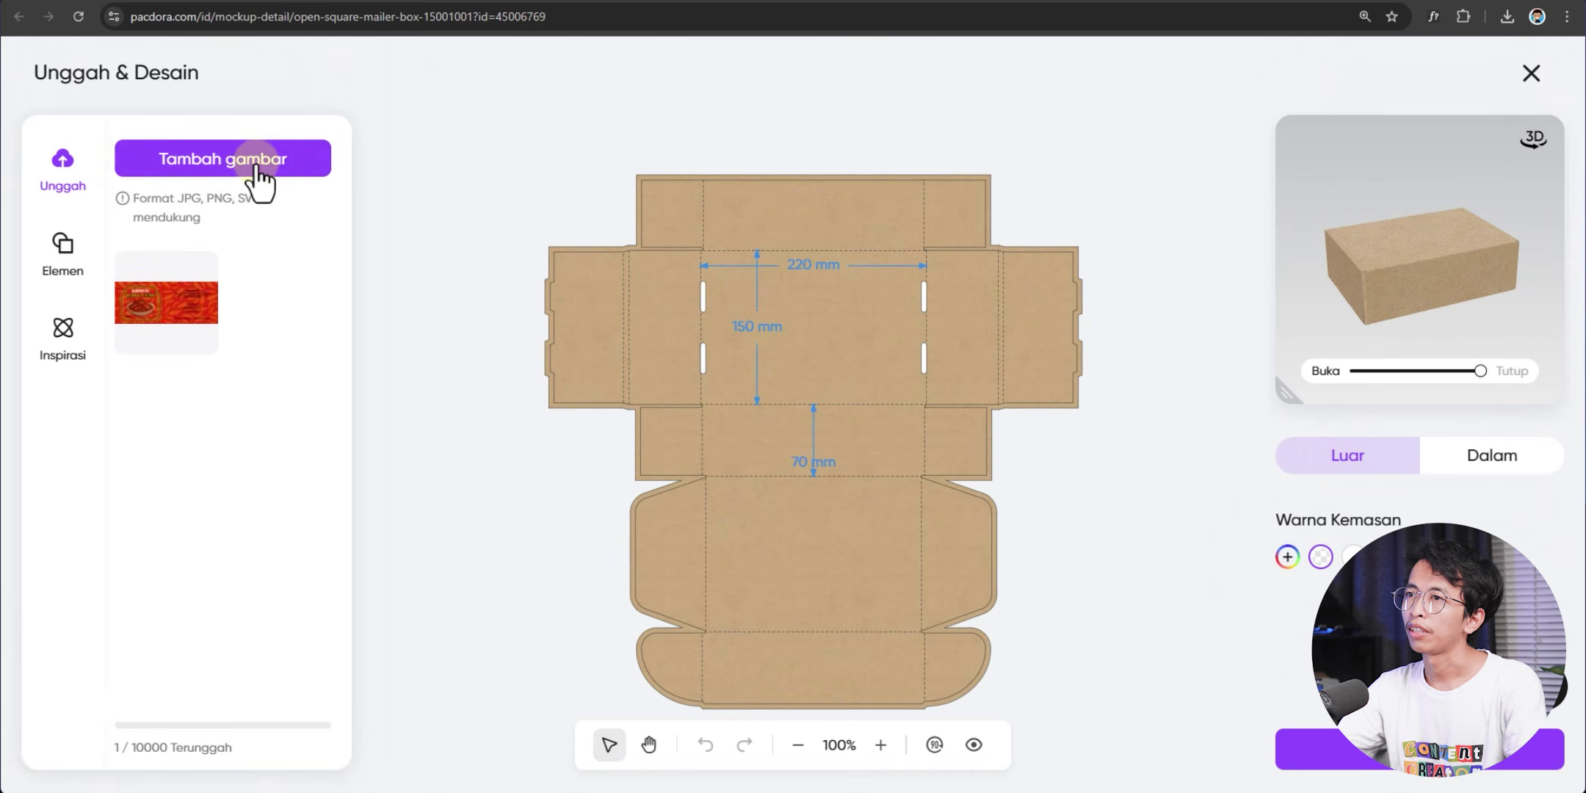
left_click(258, 172)
left_click(458, 133)
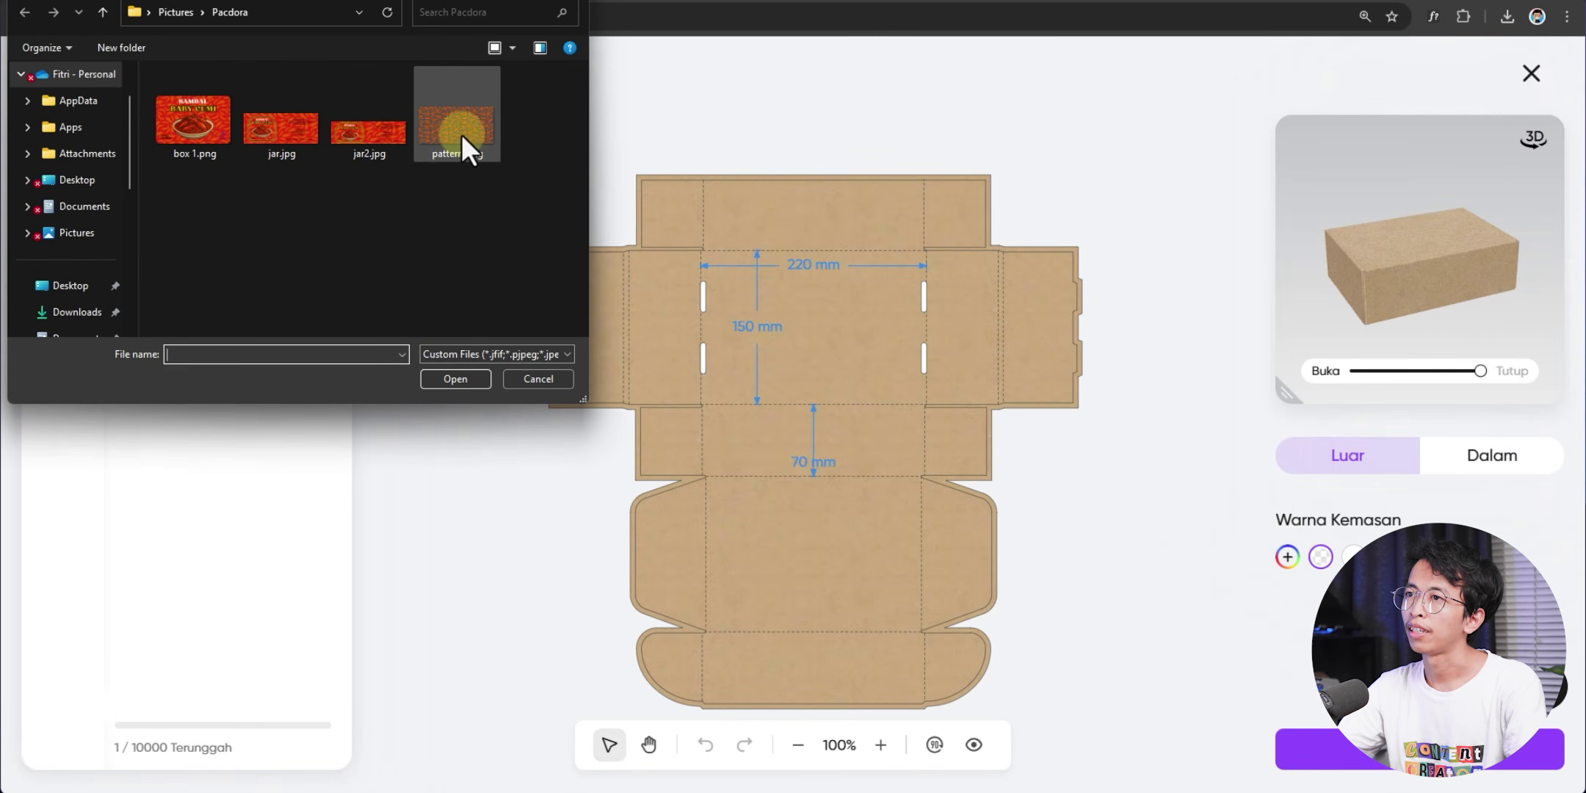
double_click(456, 143)
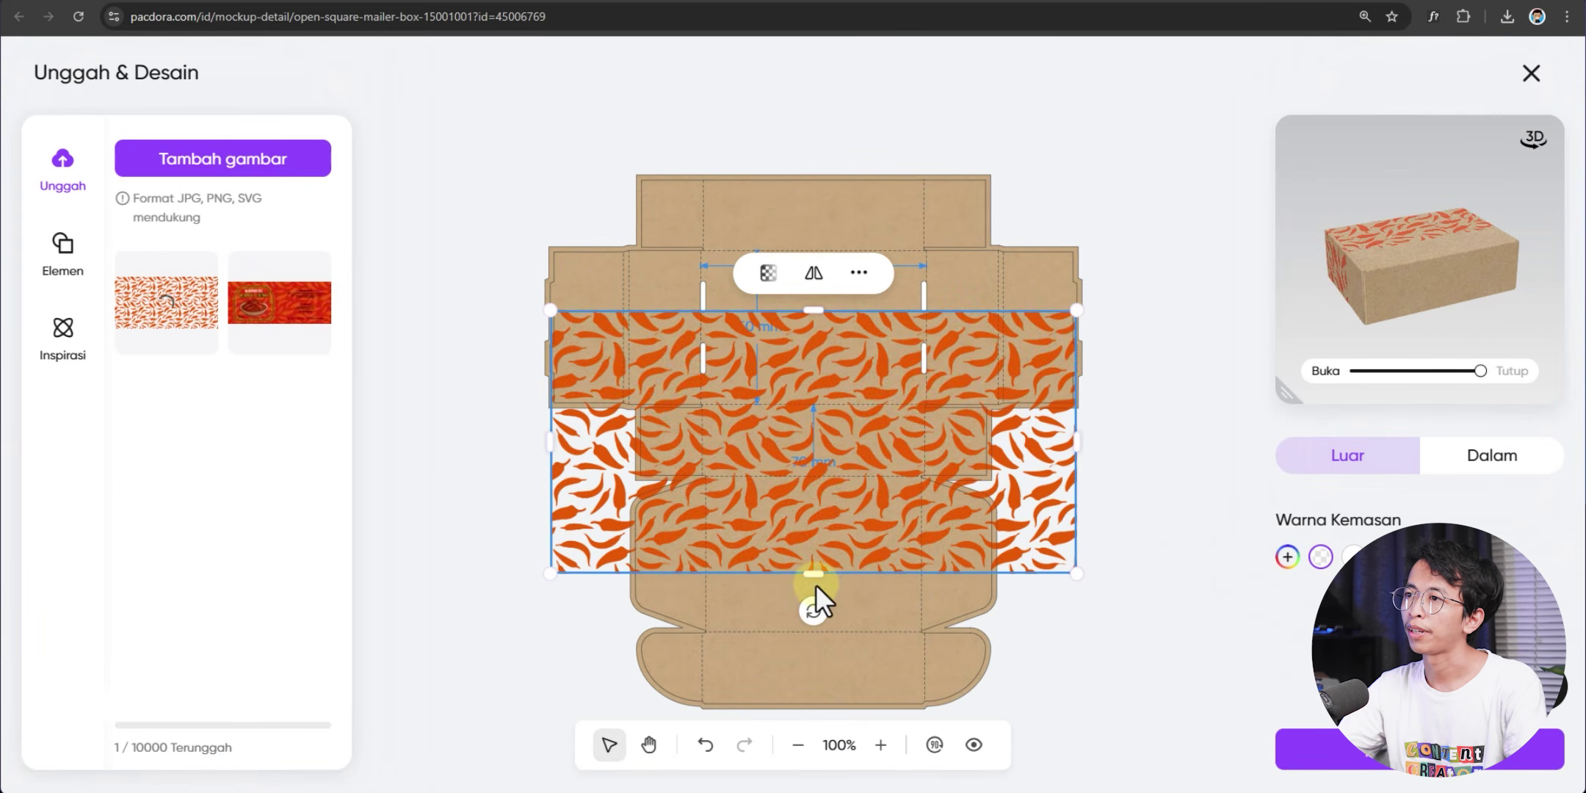
left_click_drag(815, 612, 547, 444)
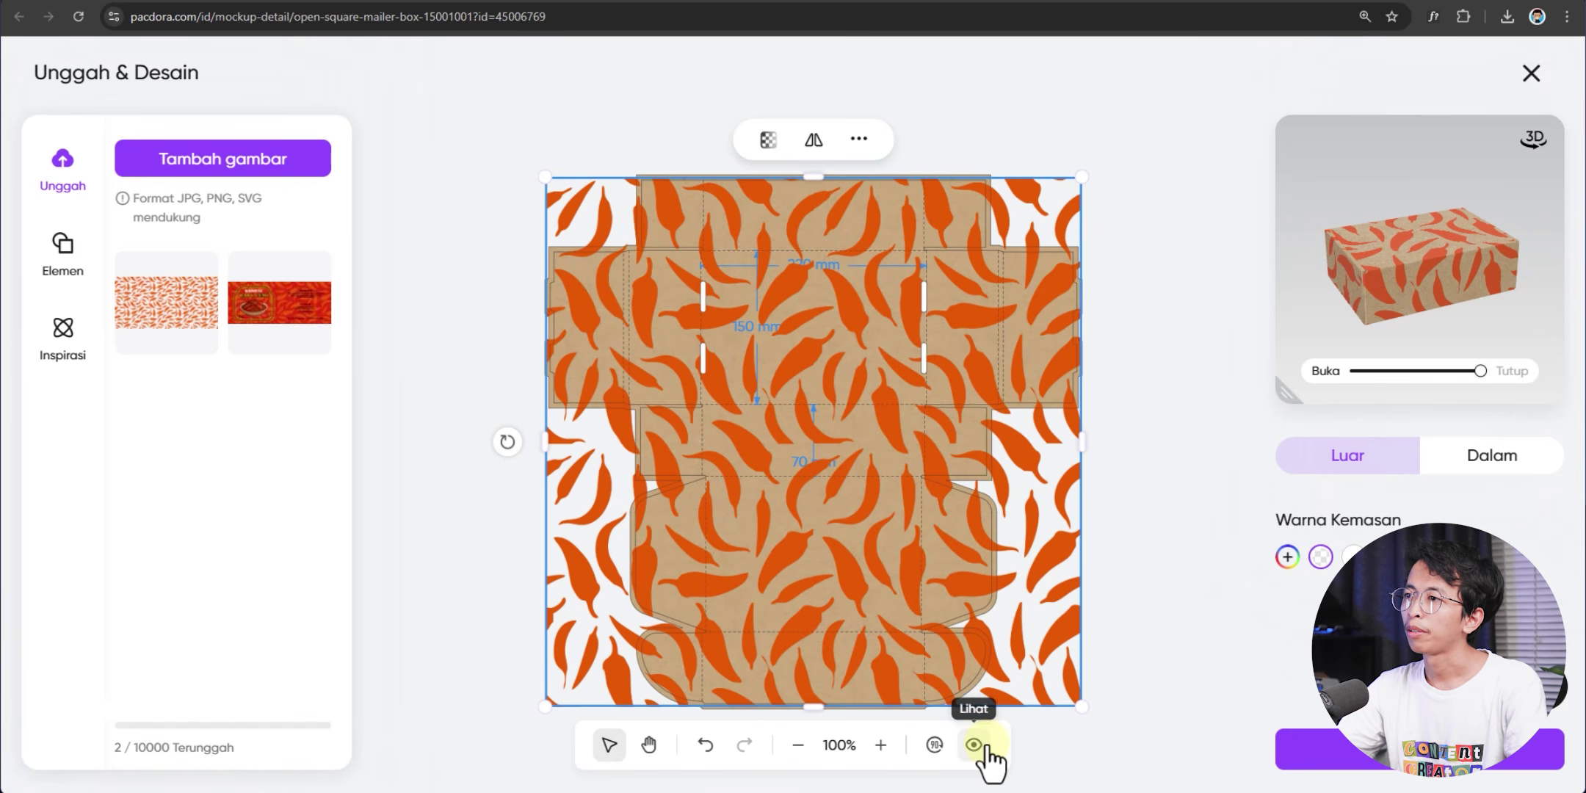
Clip the chili pattern to the dieline outline with the Potong garis turunan display option and deselect the image
left_click(973, 745)
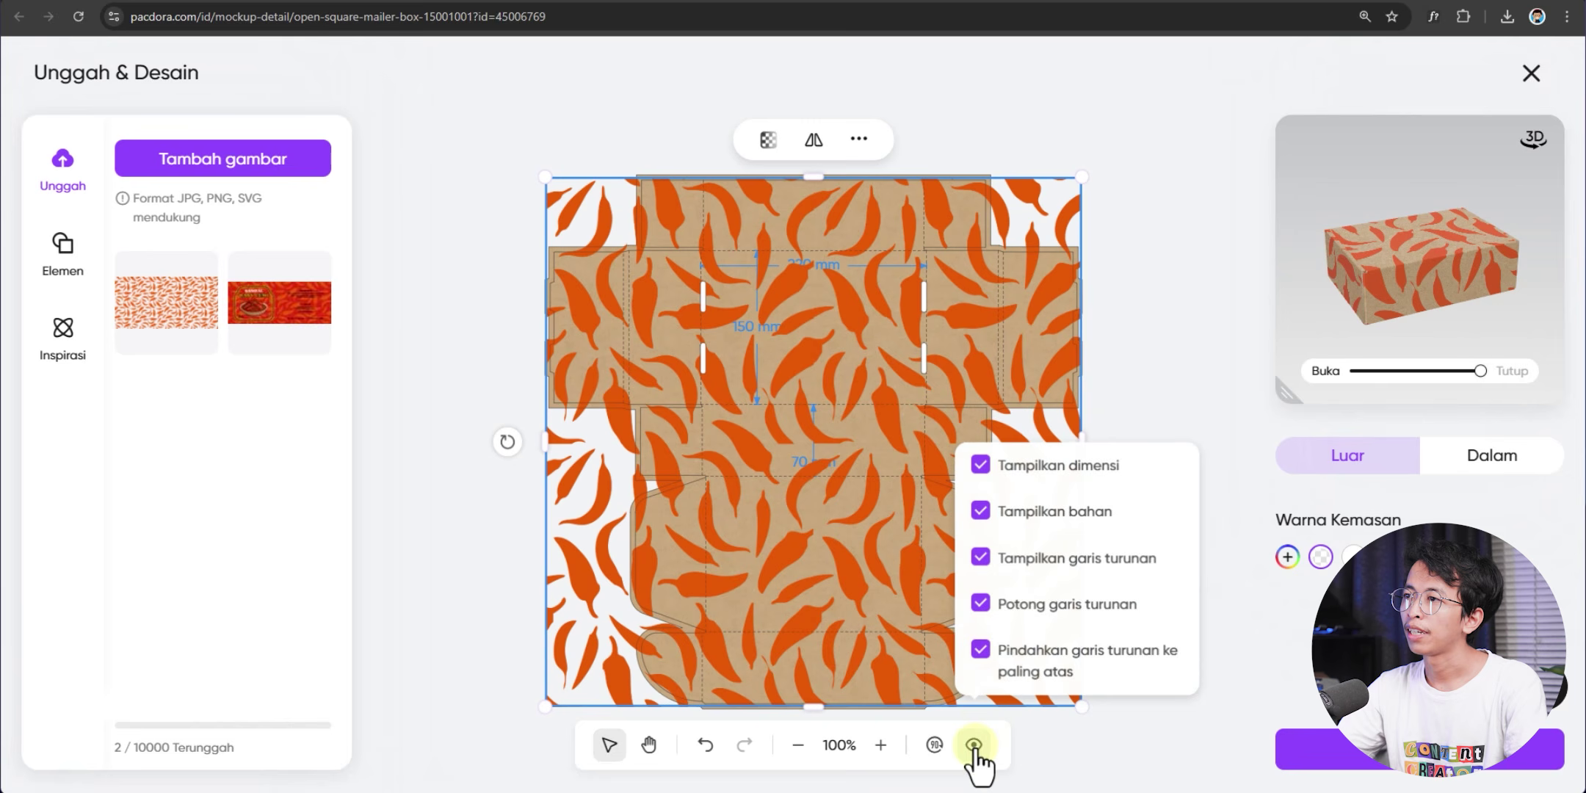
left_click(980, 607)
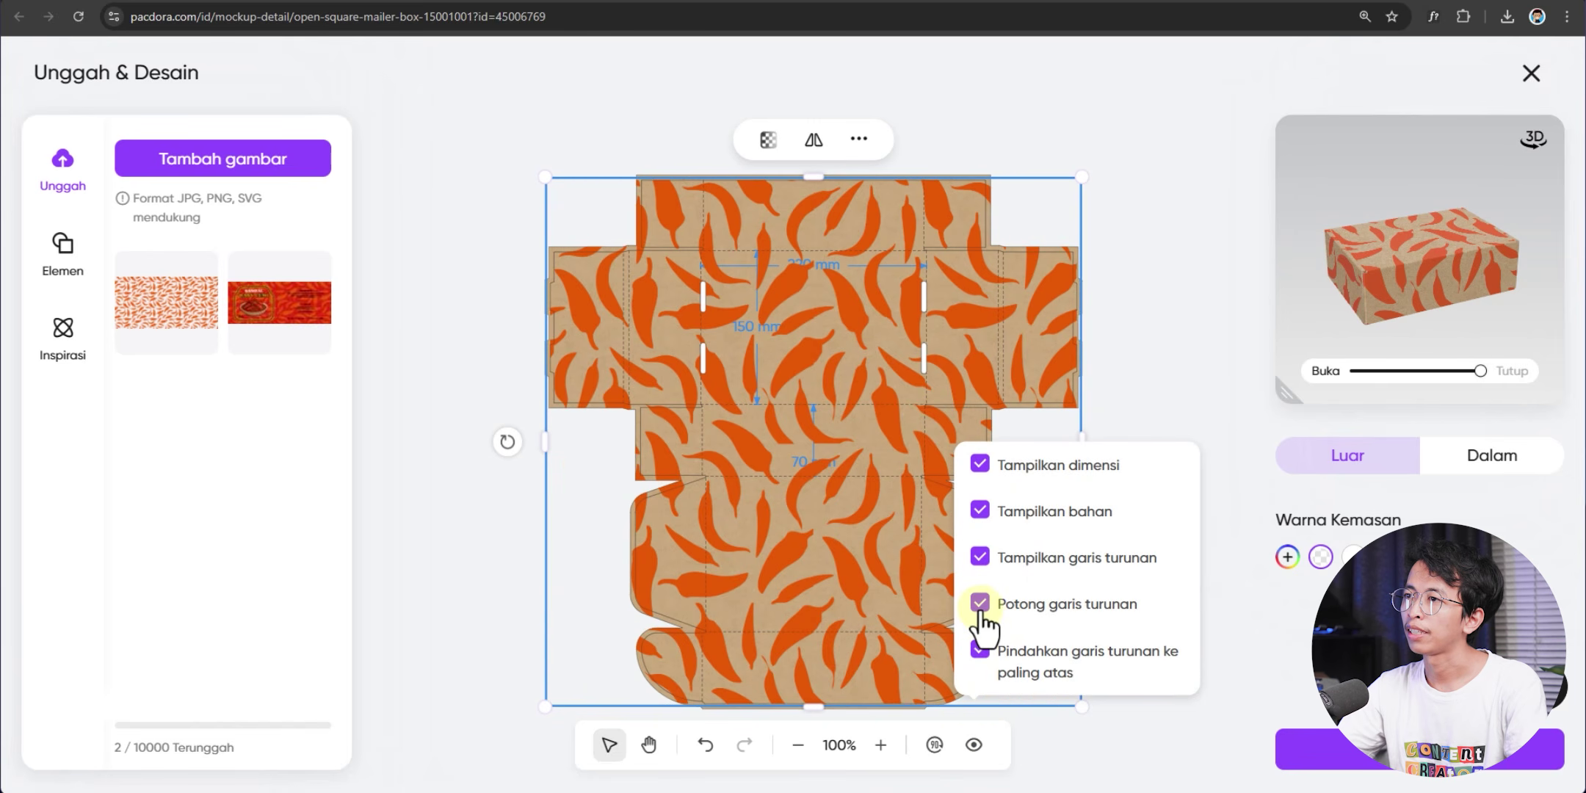
left_click(467, 393)
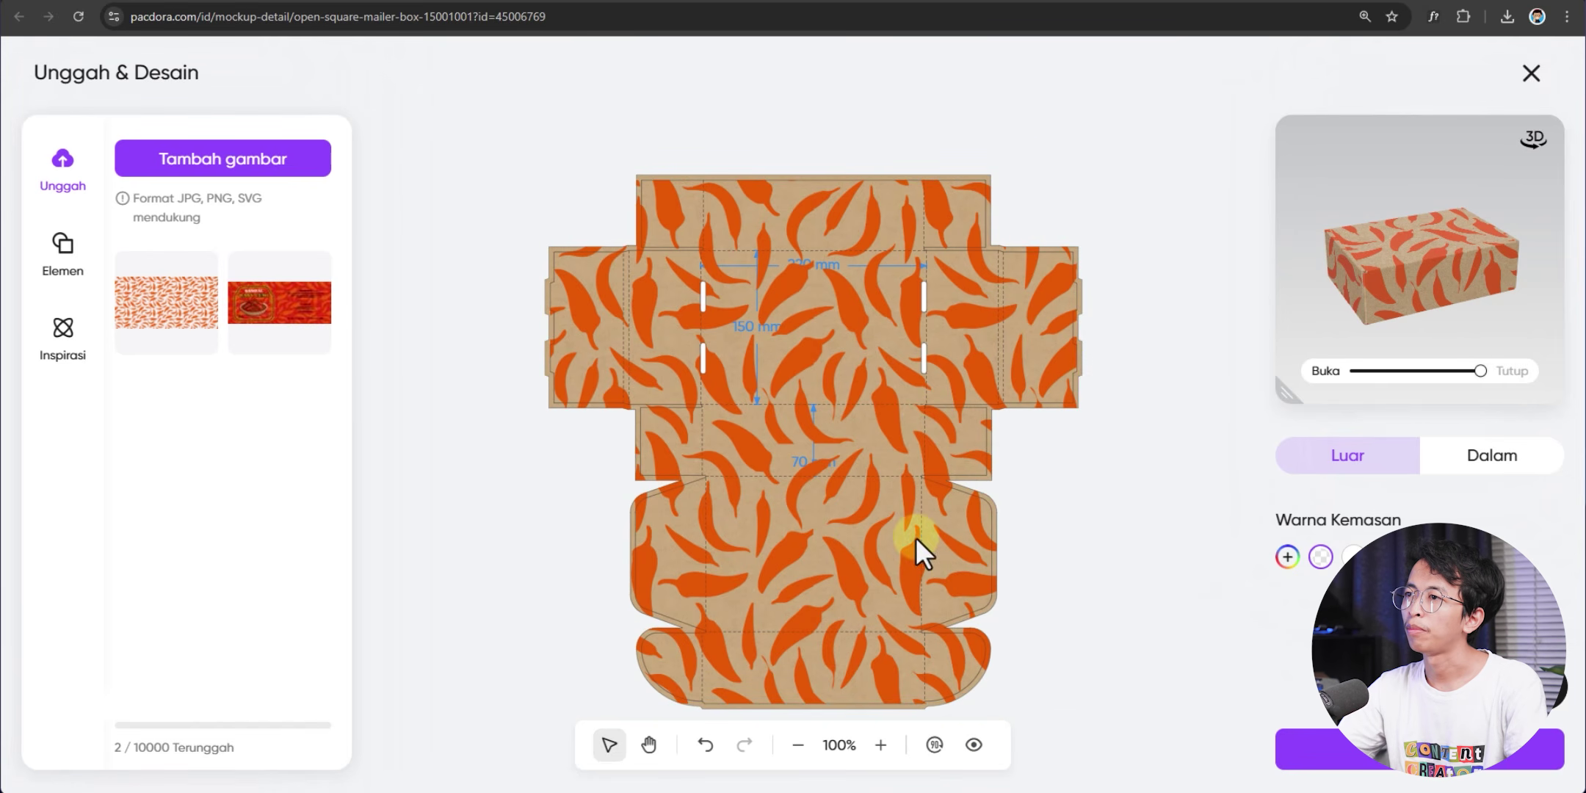
Open the box lid slightly in the 3D preview and view the chili pattern from a raised angle
left_click(1068, 484)
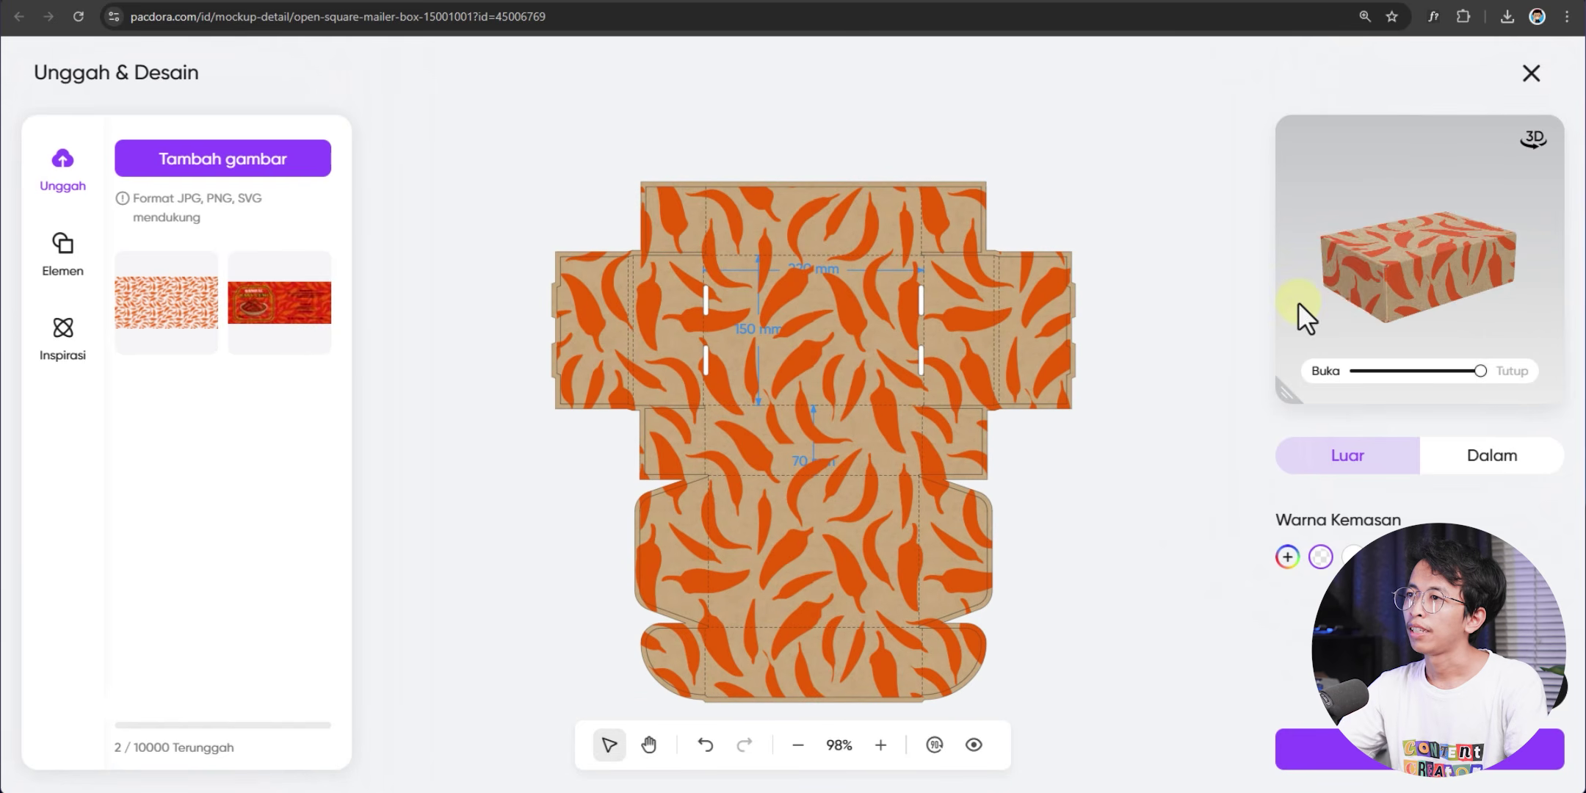
left_click_drag(1306, 319, 1447, 305)
left_click_drag(1479, 375, 1457, 373)
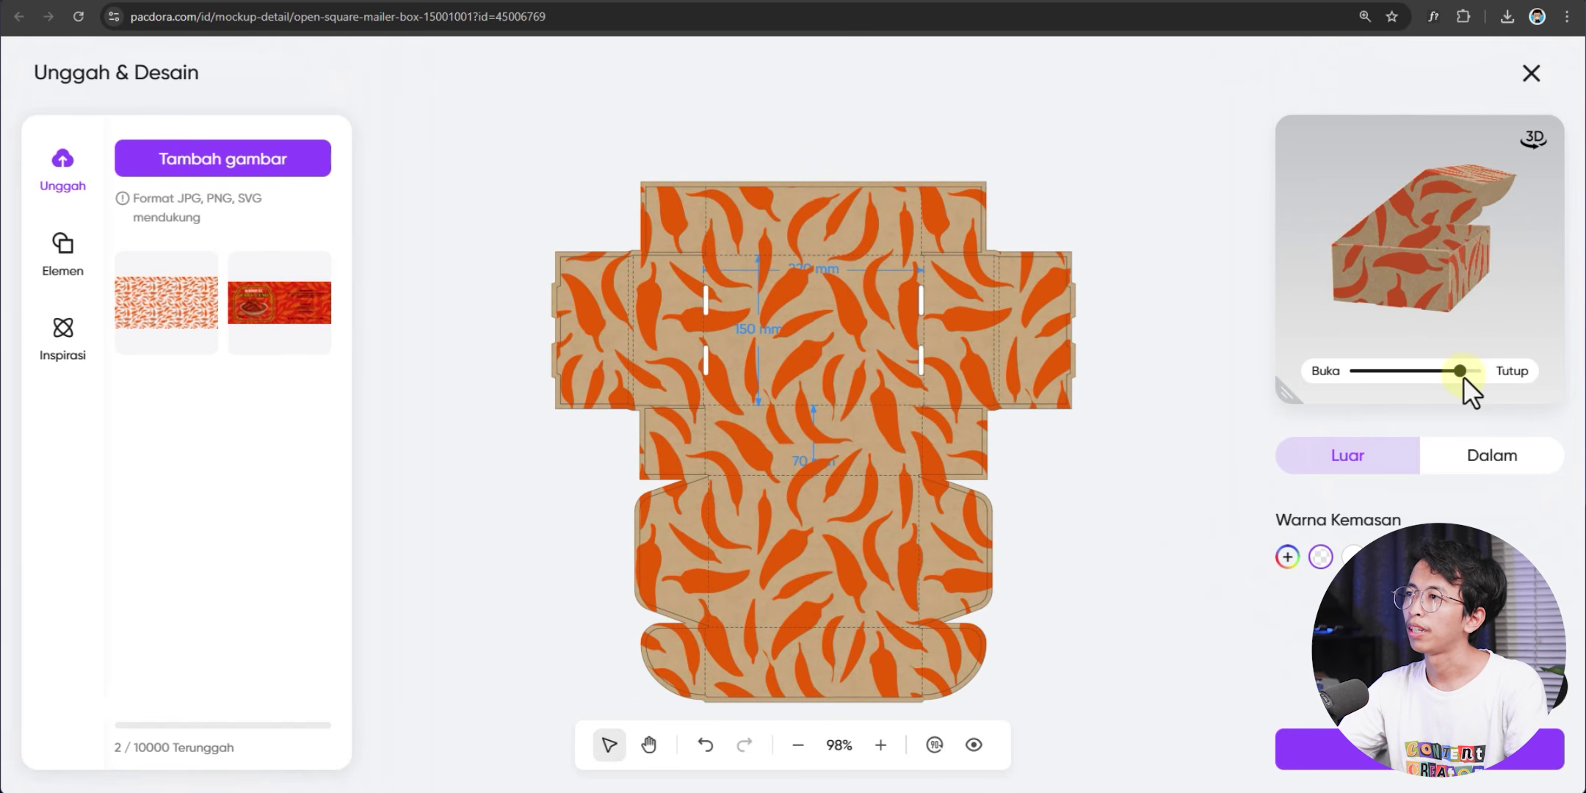
left_click_drag(1447, 297, 1433, 247)
Upload the Sambal Baby Cumi label image and shrink it to fit centred on the dieline's lid panel
left_click(297, 169)
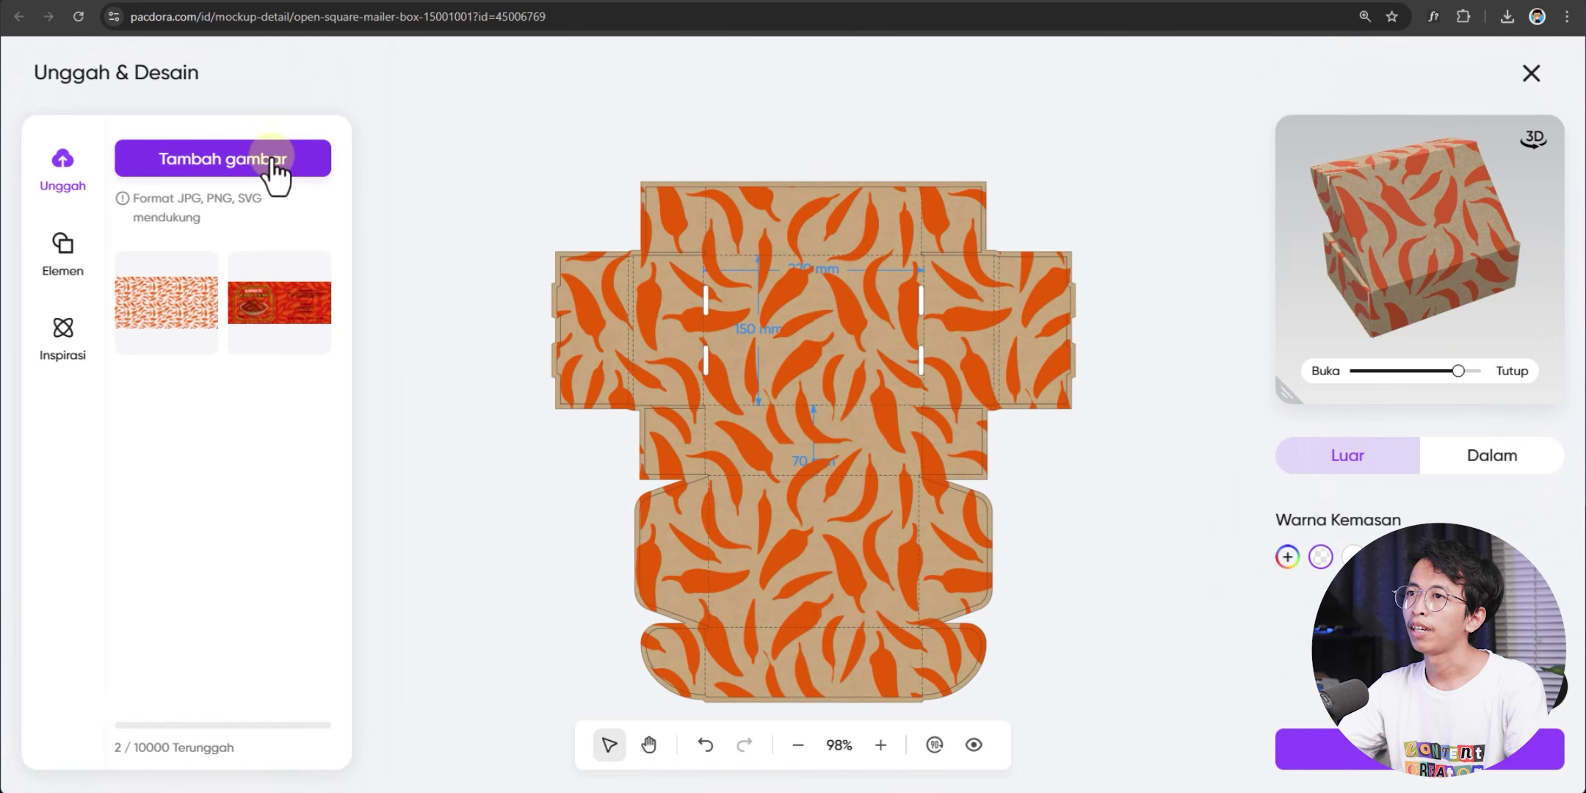
double_click(194, 125)
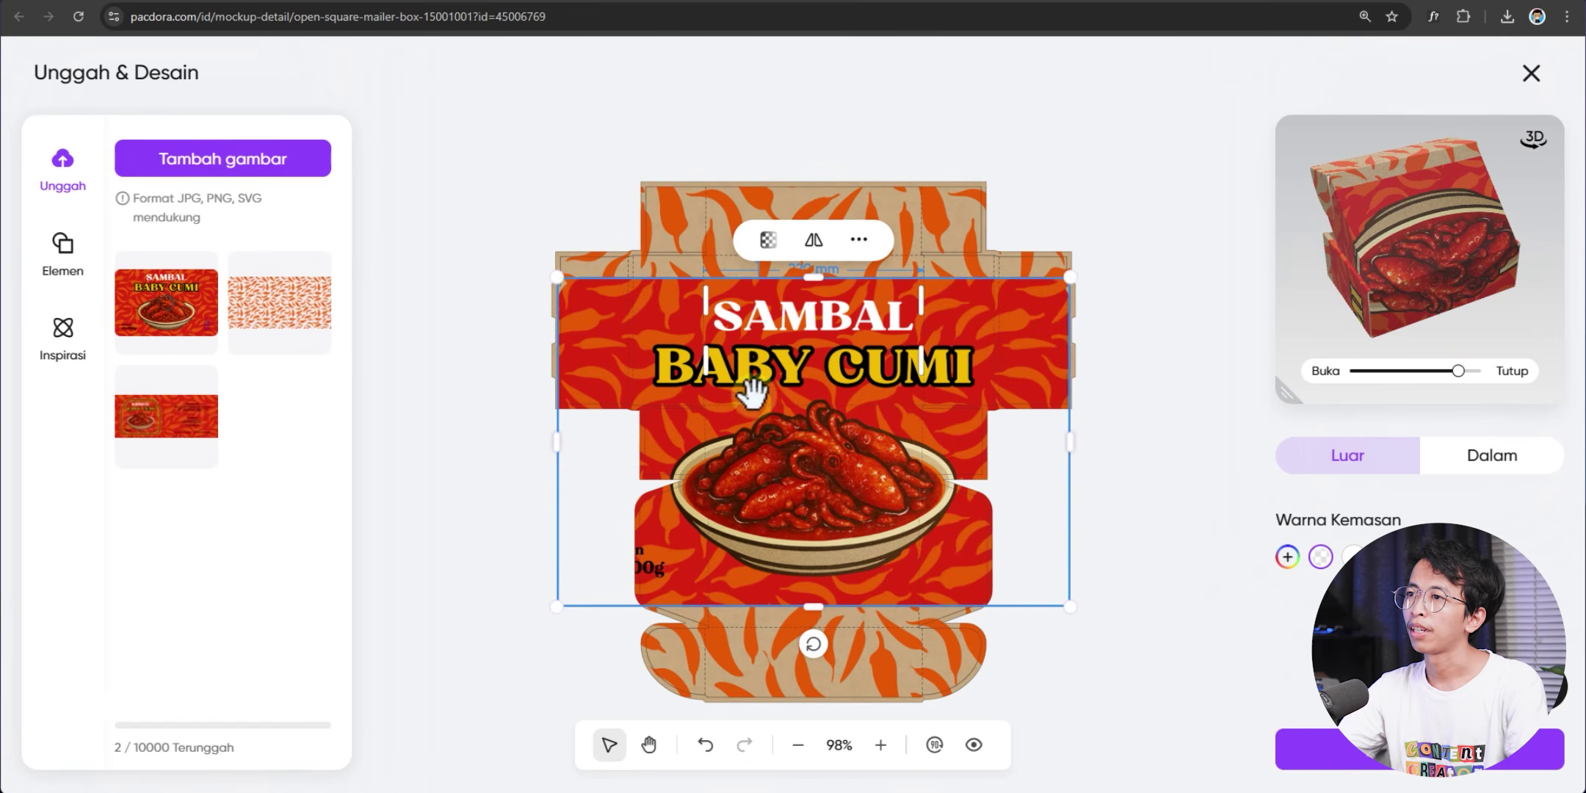
left_click_drag(1070, 277, 892, 500)
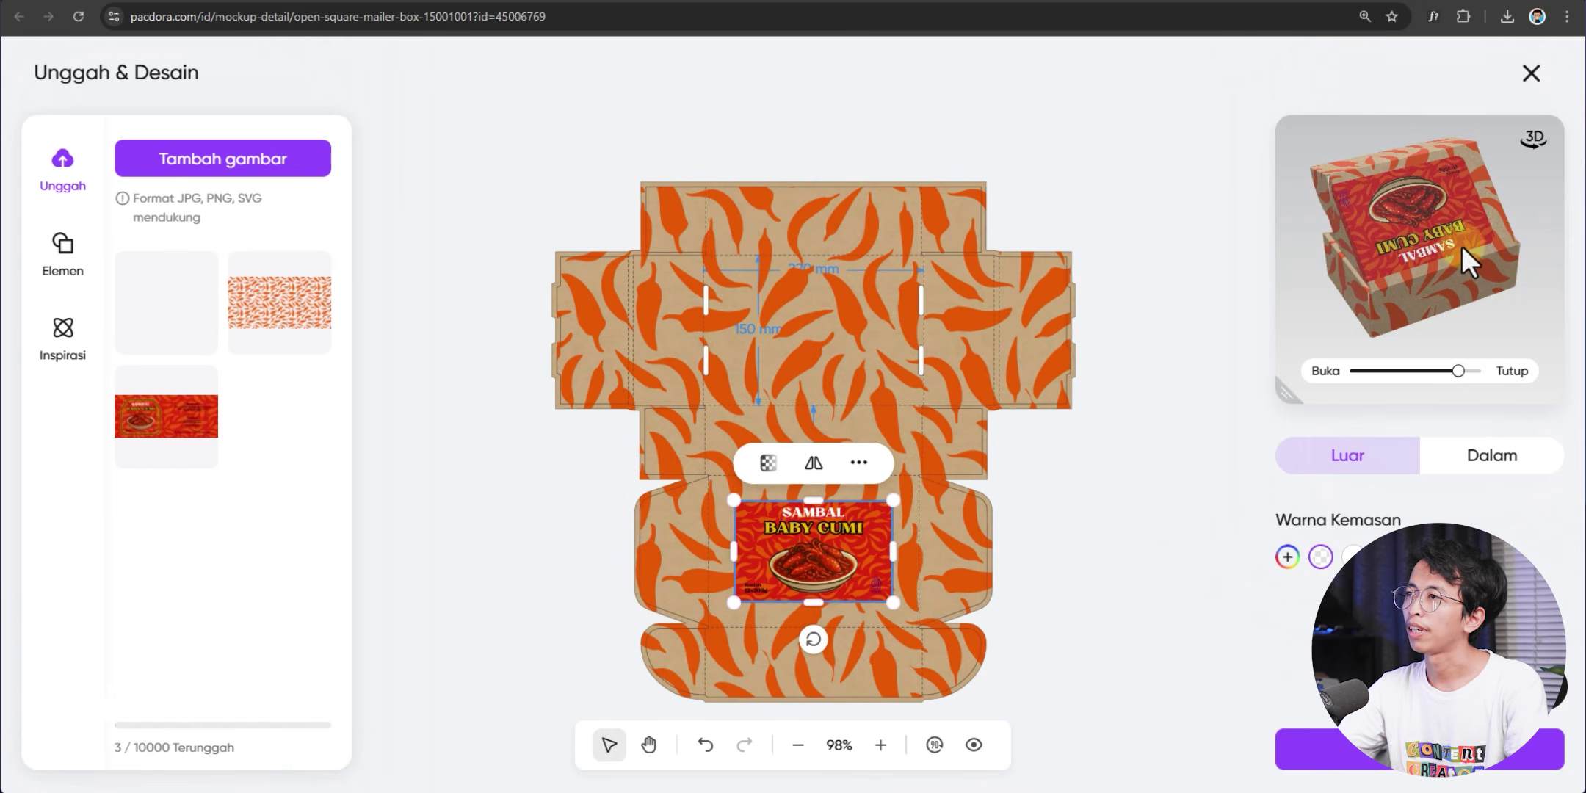
left_click(567, 481)
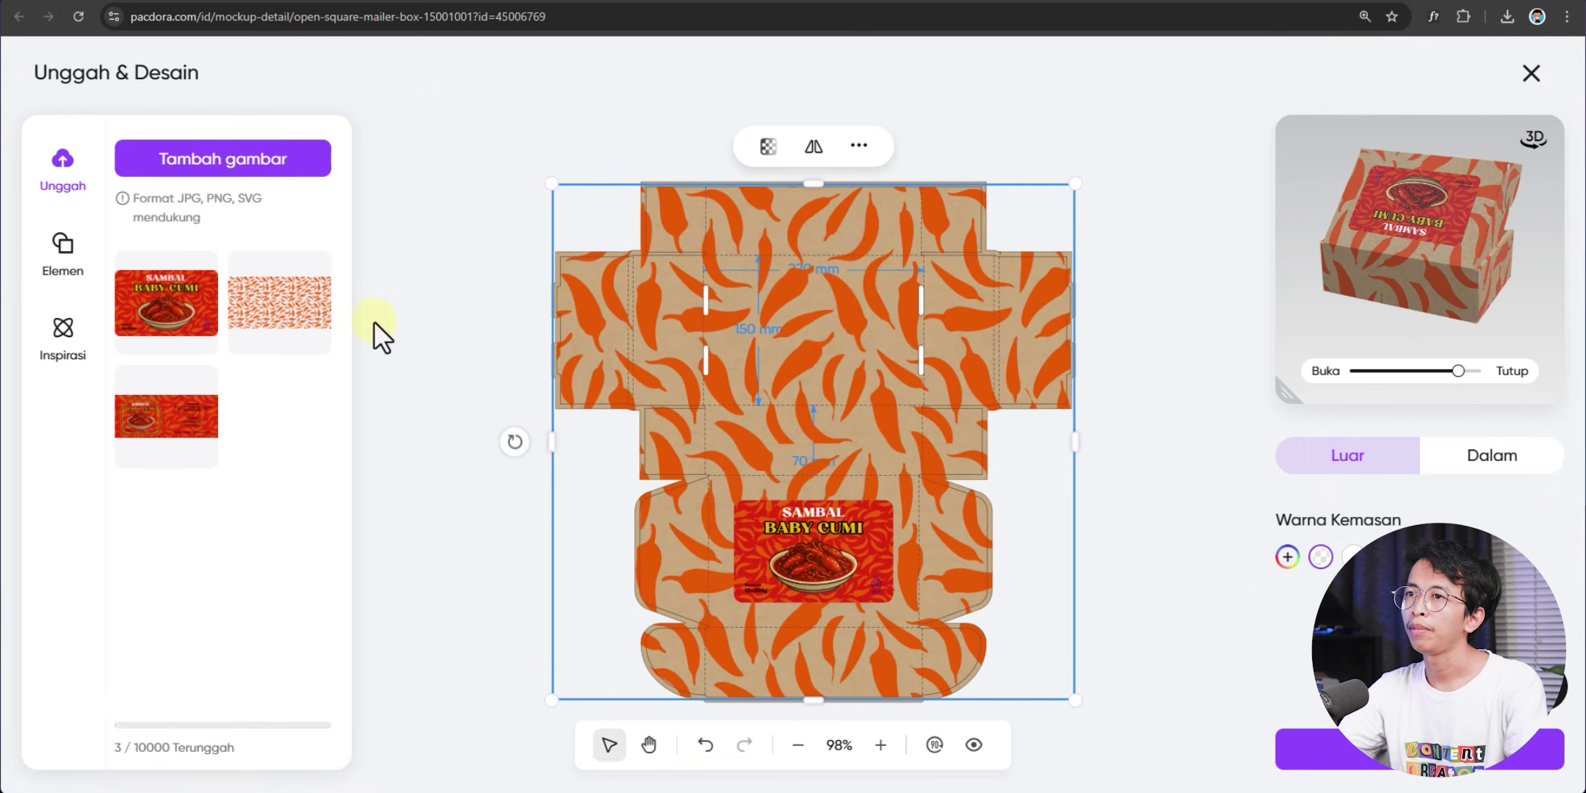
Add small handle-with-care, umbrella and upward-arrows packaging symbols to the dieline's left side panel, rotated to read upright on the folded box
left_click(73, 273)
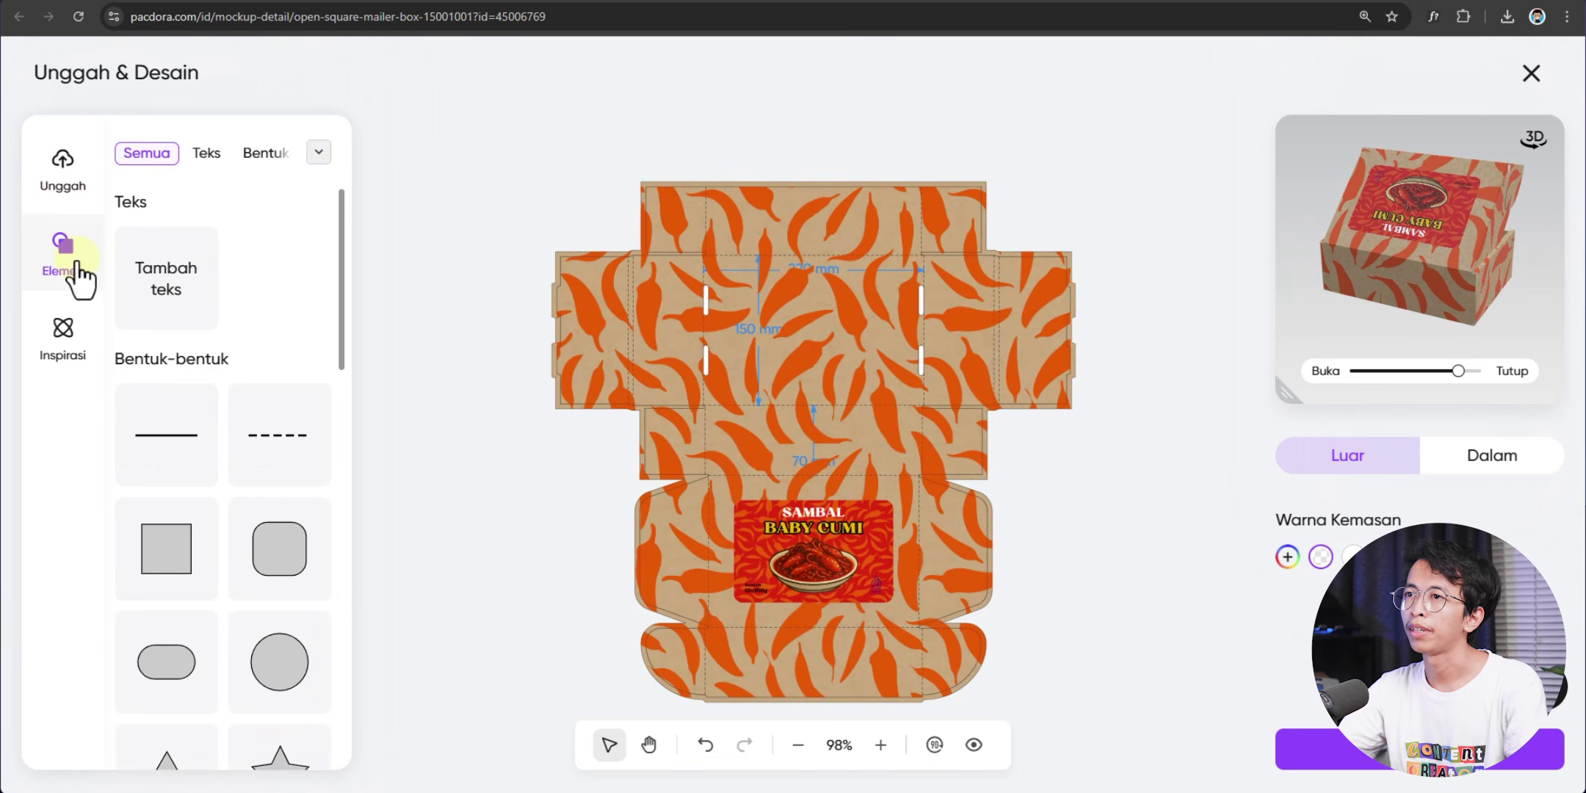
left_click(318, 153)
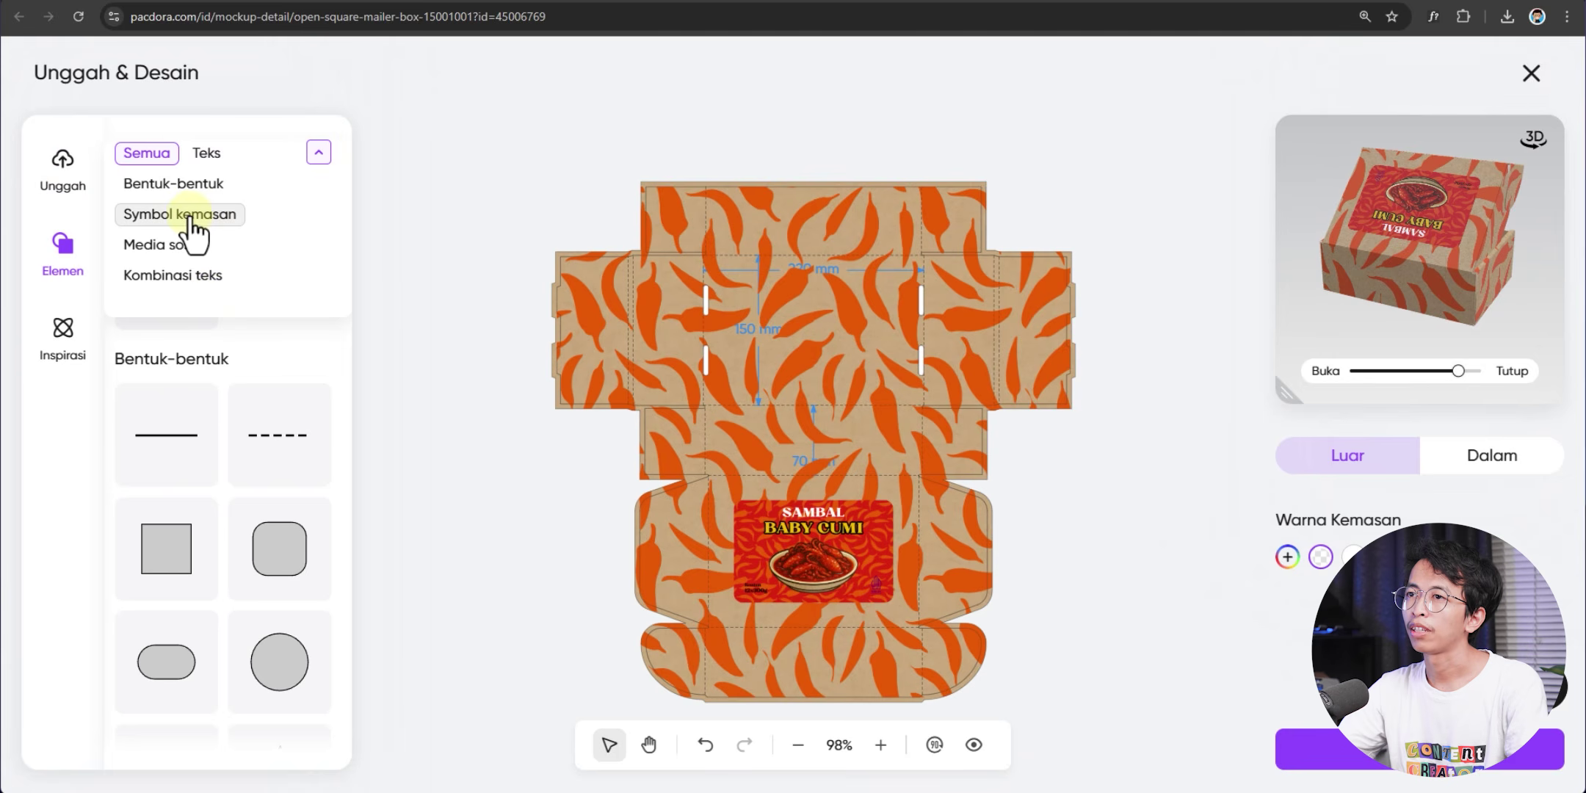
left_click(184, 221)
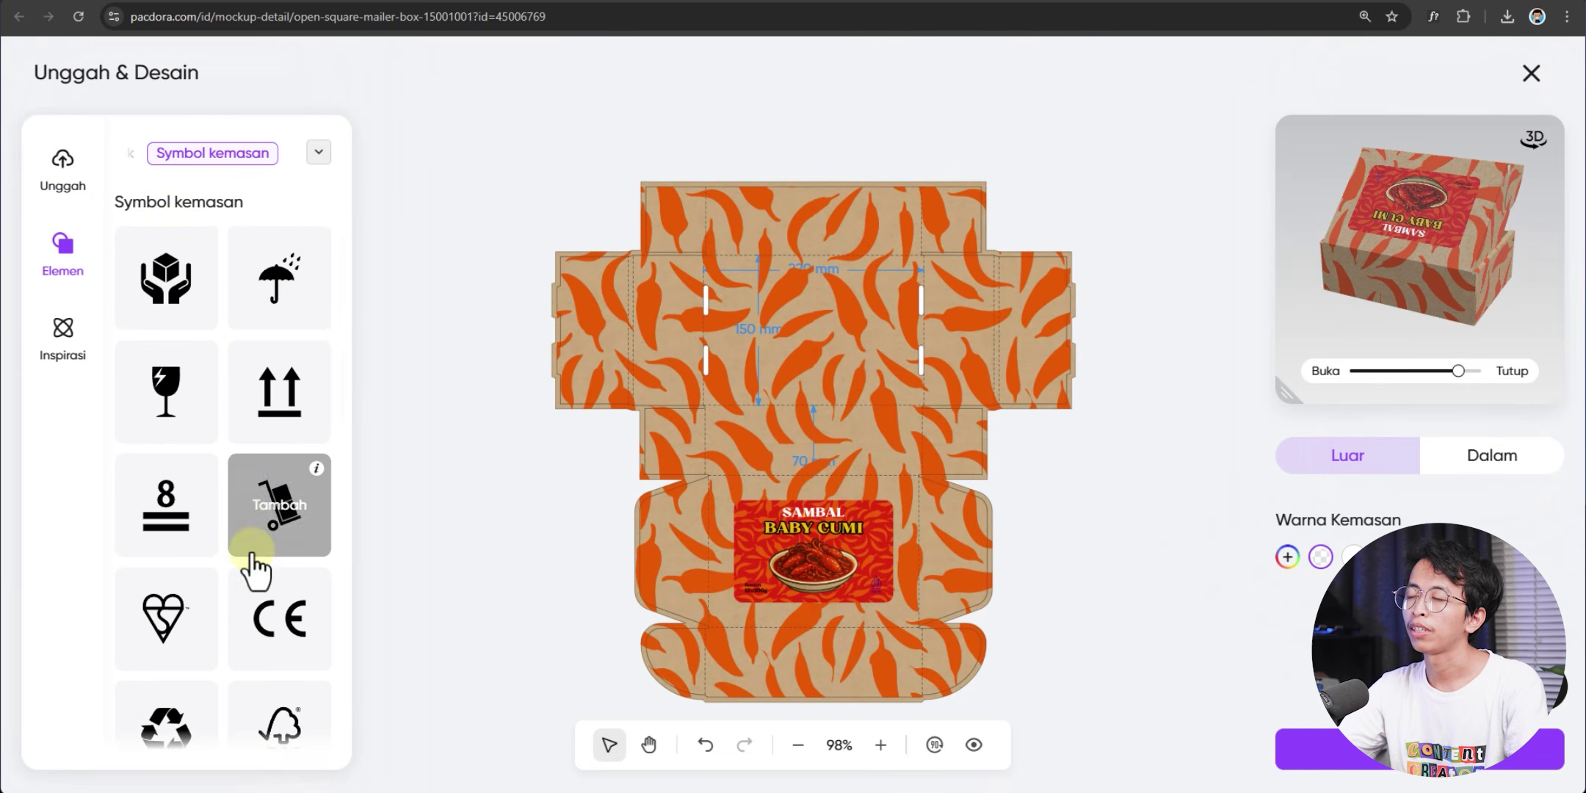
scroll(249, 557, "down", 1)
scroll(238, 514, "up", 1)
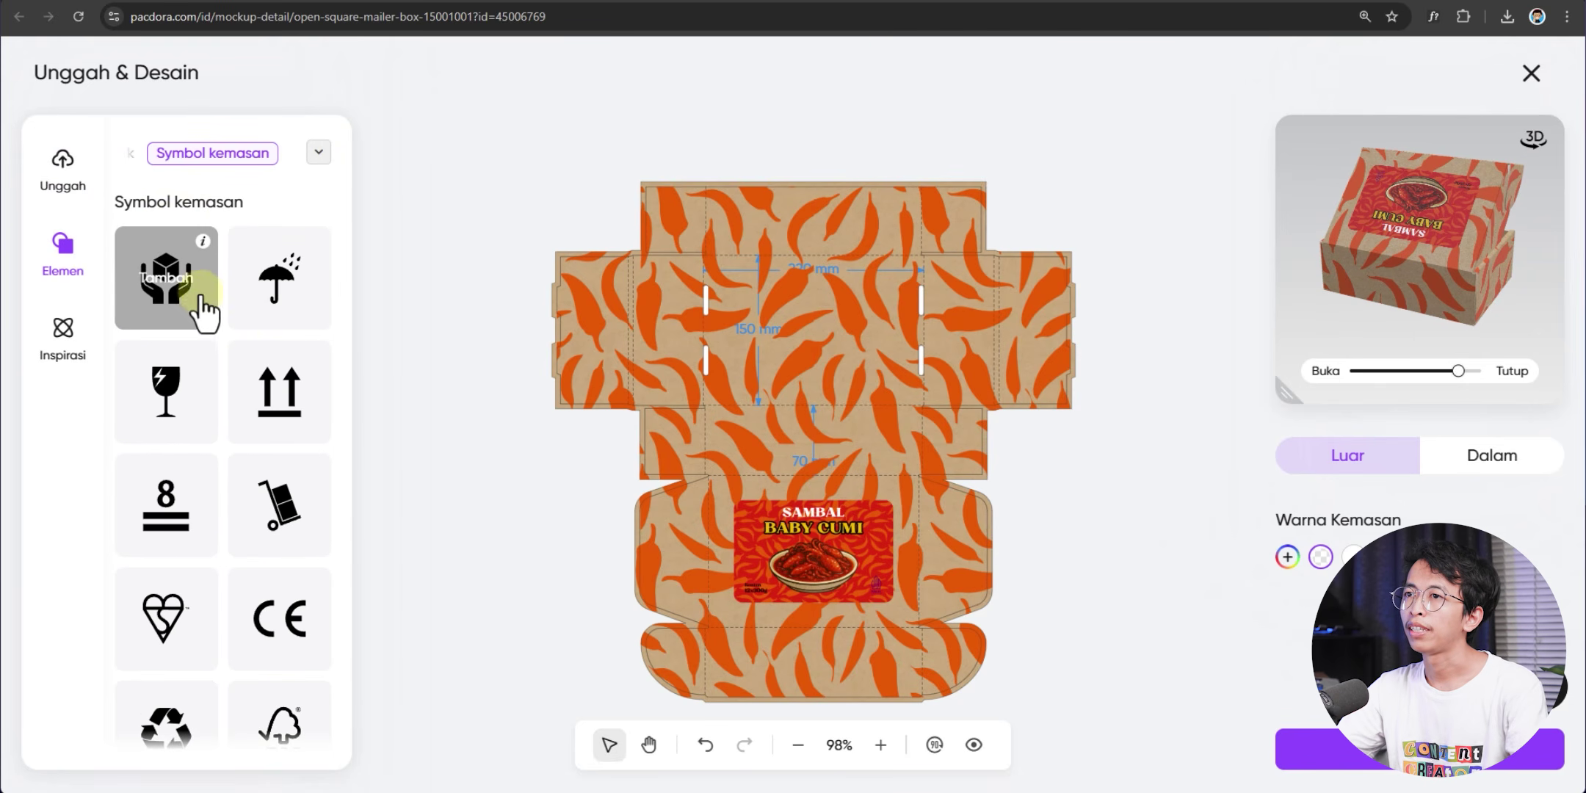
left_click(166, 297)
left_click_drag(813, 507, 916, 435)
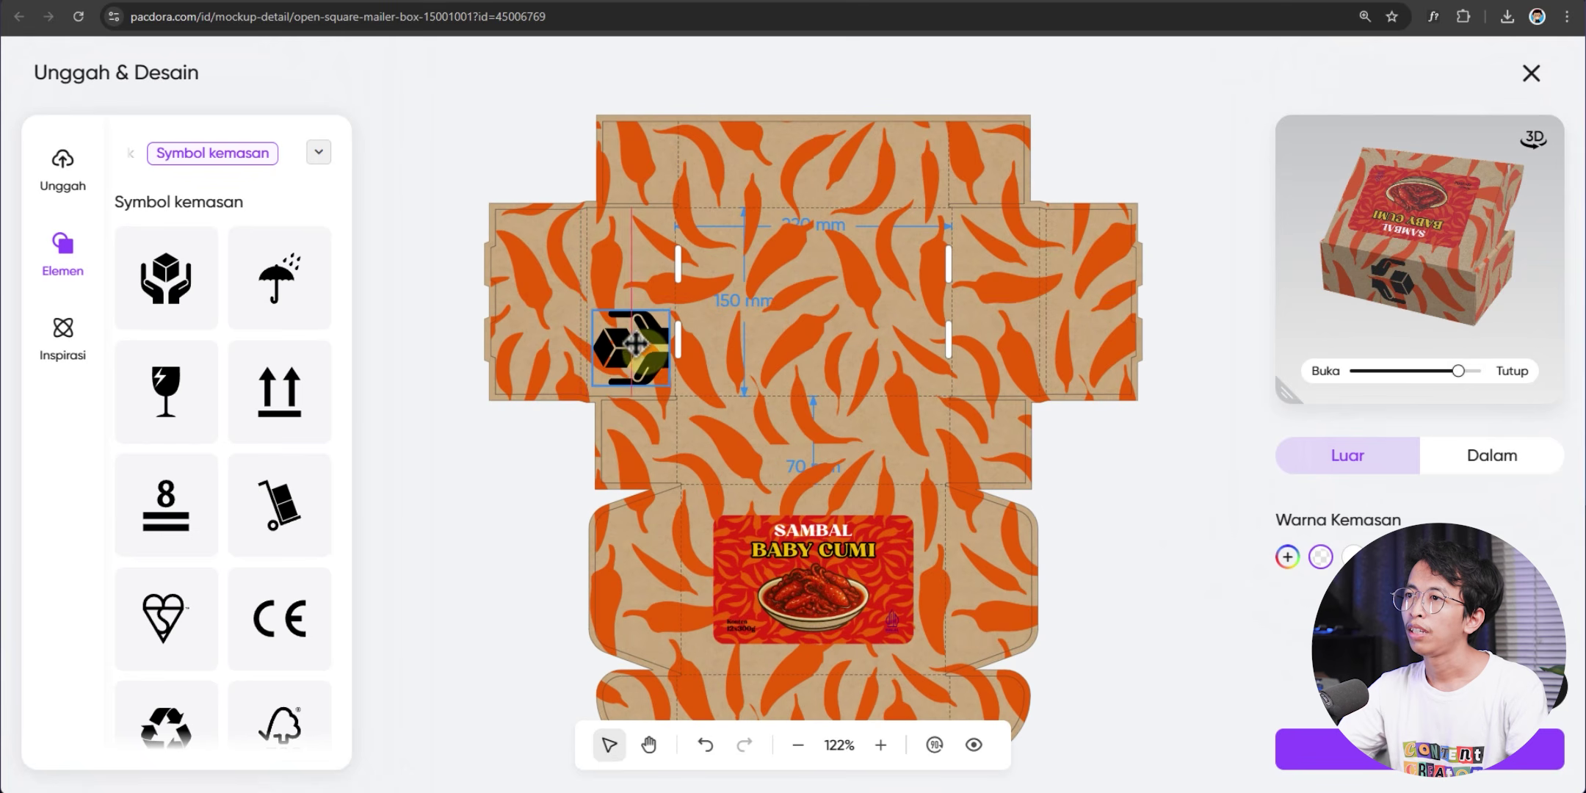
left_click(668, 371)
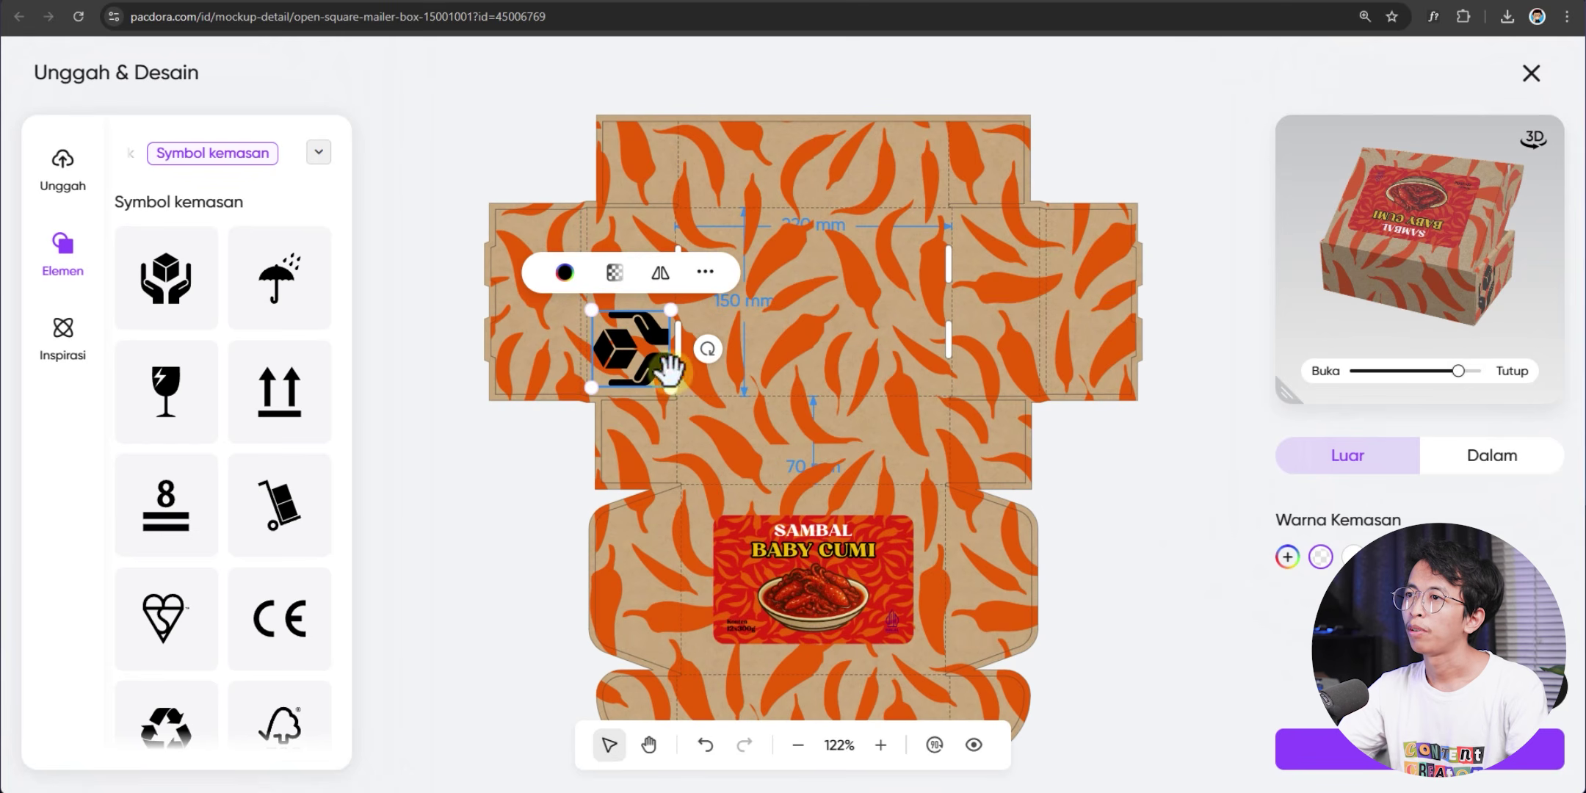
left_click_drag(670, 387, 664, 379)
left_click_drag(1320, 354, 1401, 276)
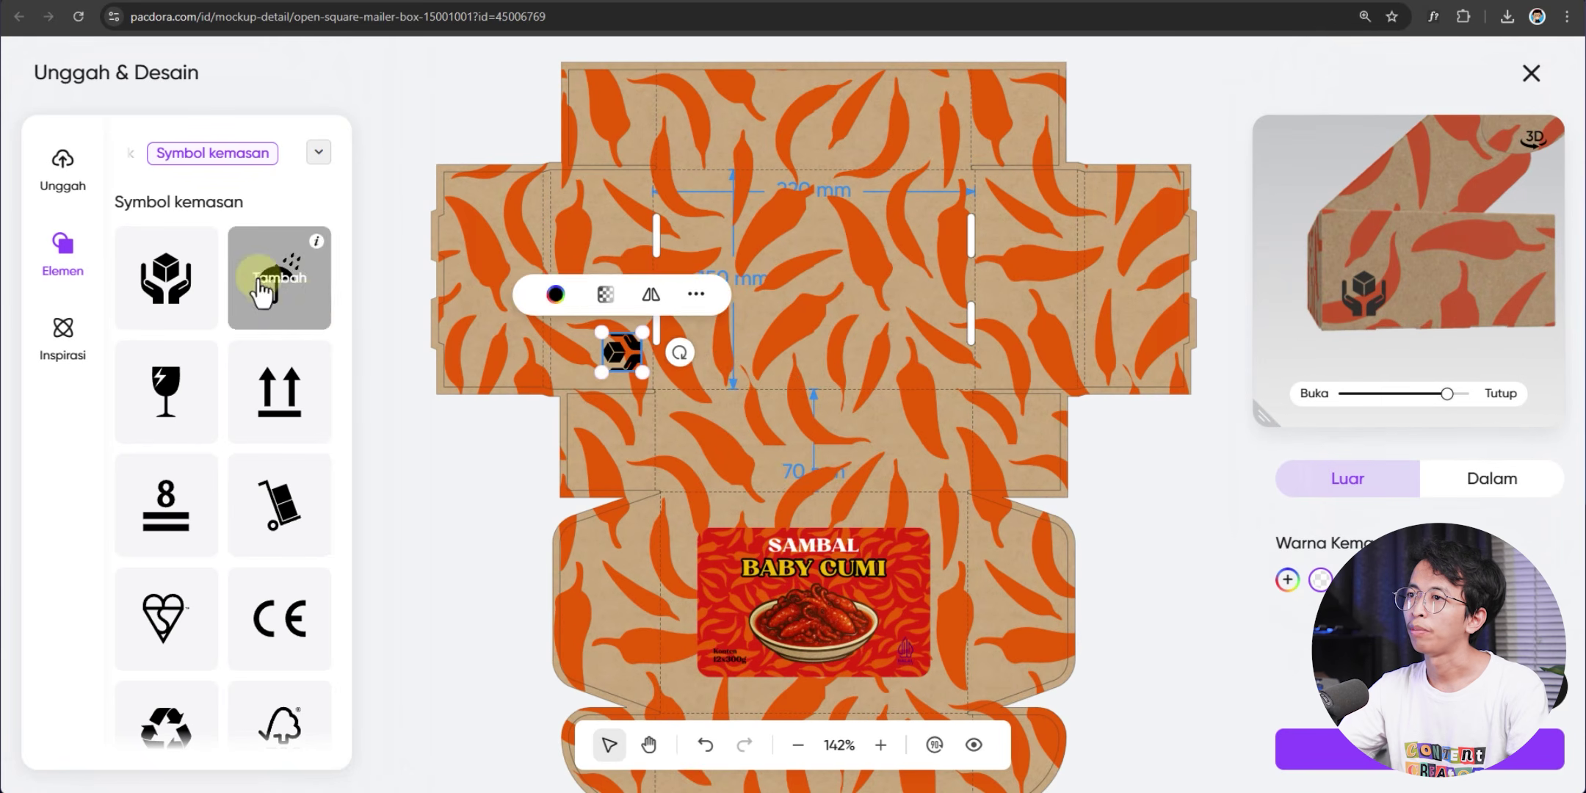
left_click(263, 290)
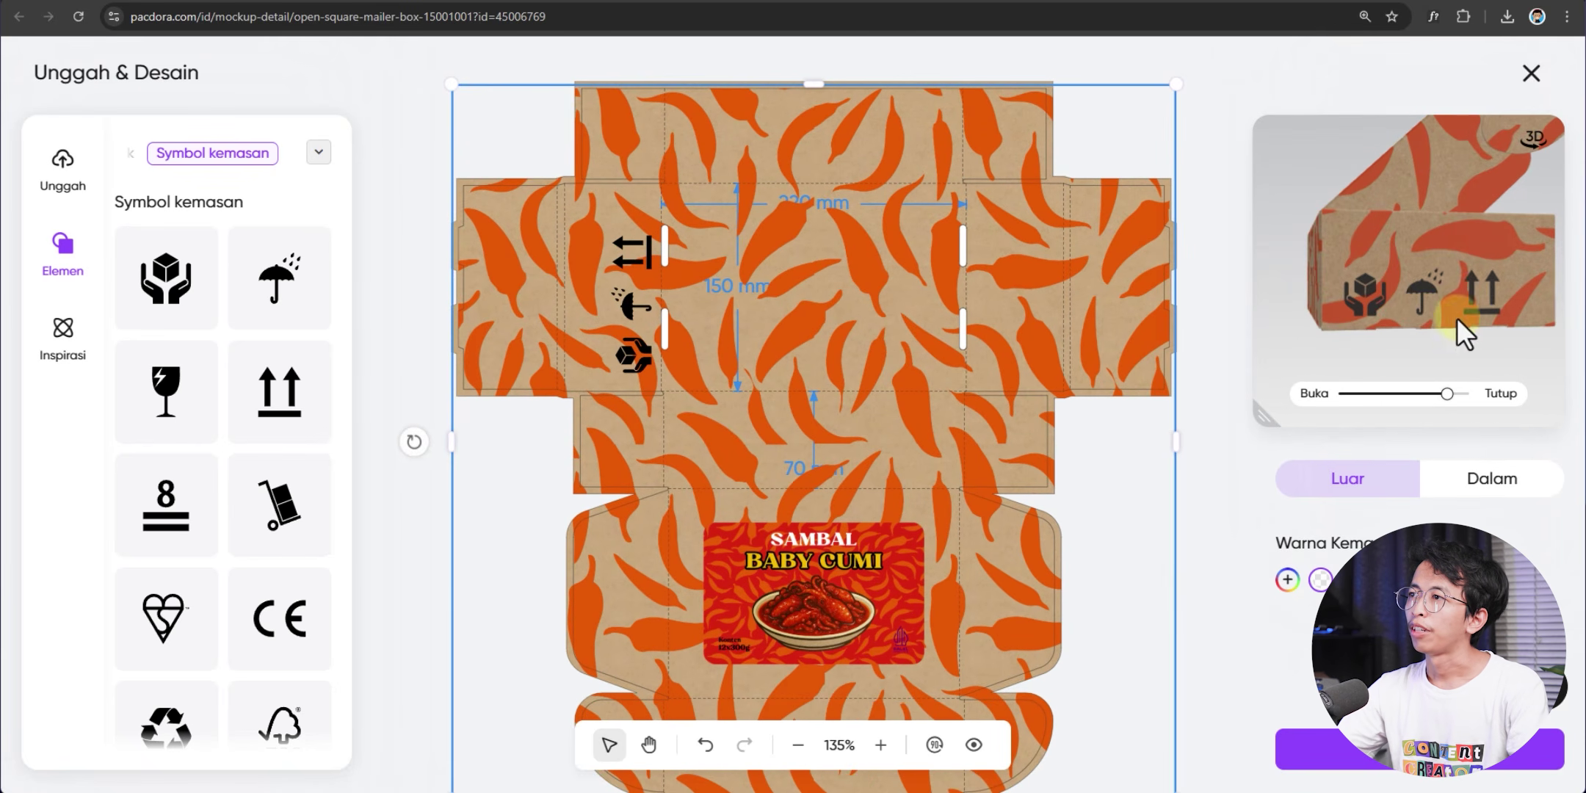
Add a small Instagram icon to the right side panel, rotated to match the panel's orientation
left_click_drag(1469, 329, 1432, 307)
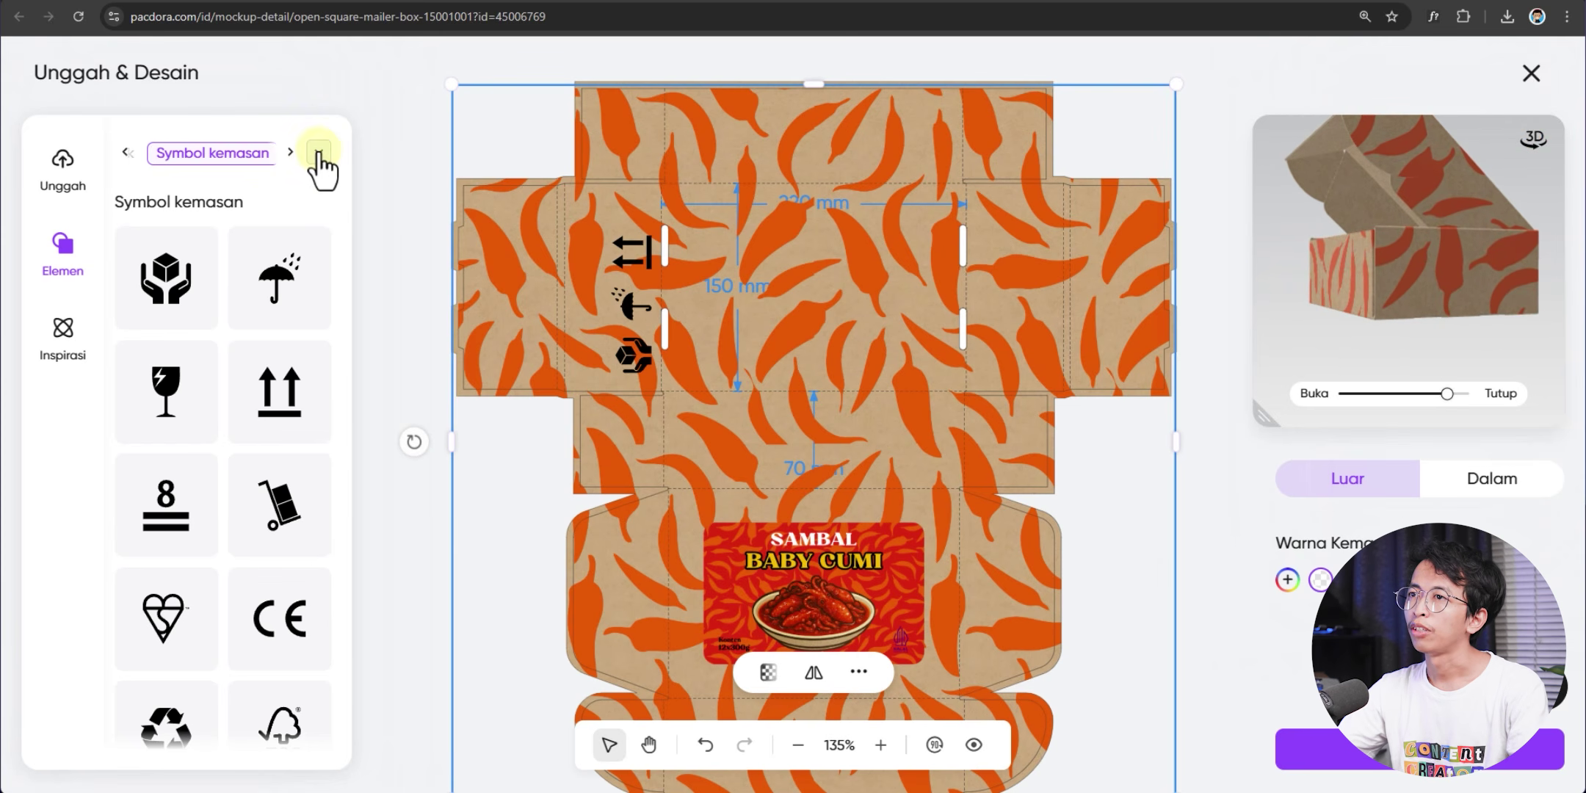
left_click(319, 153)
left_click(208, 236)
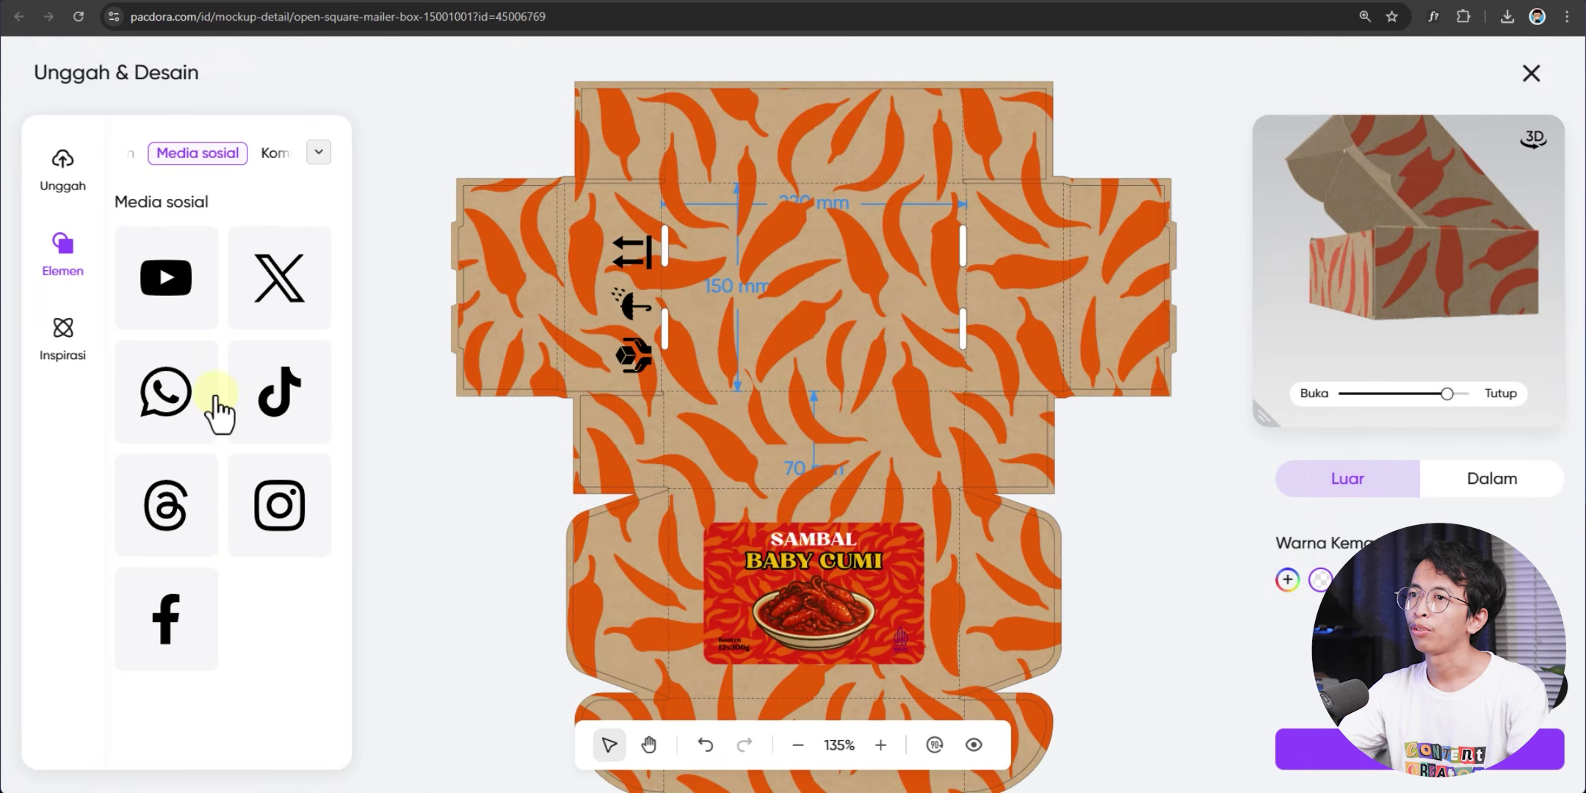
left_click(279, 514)
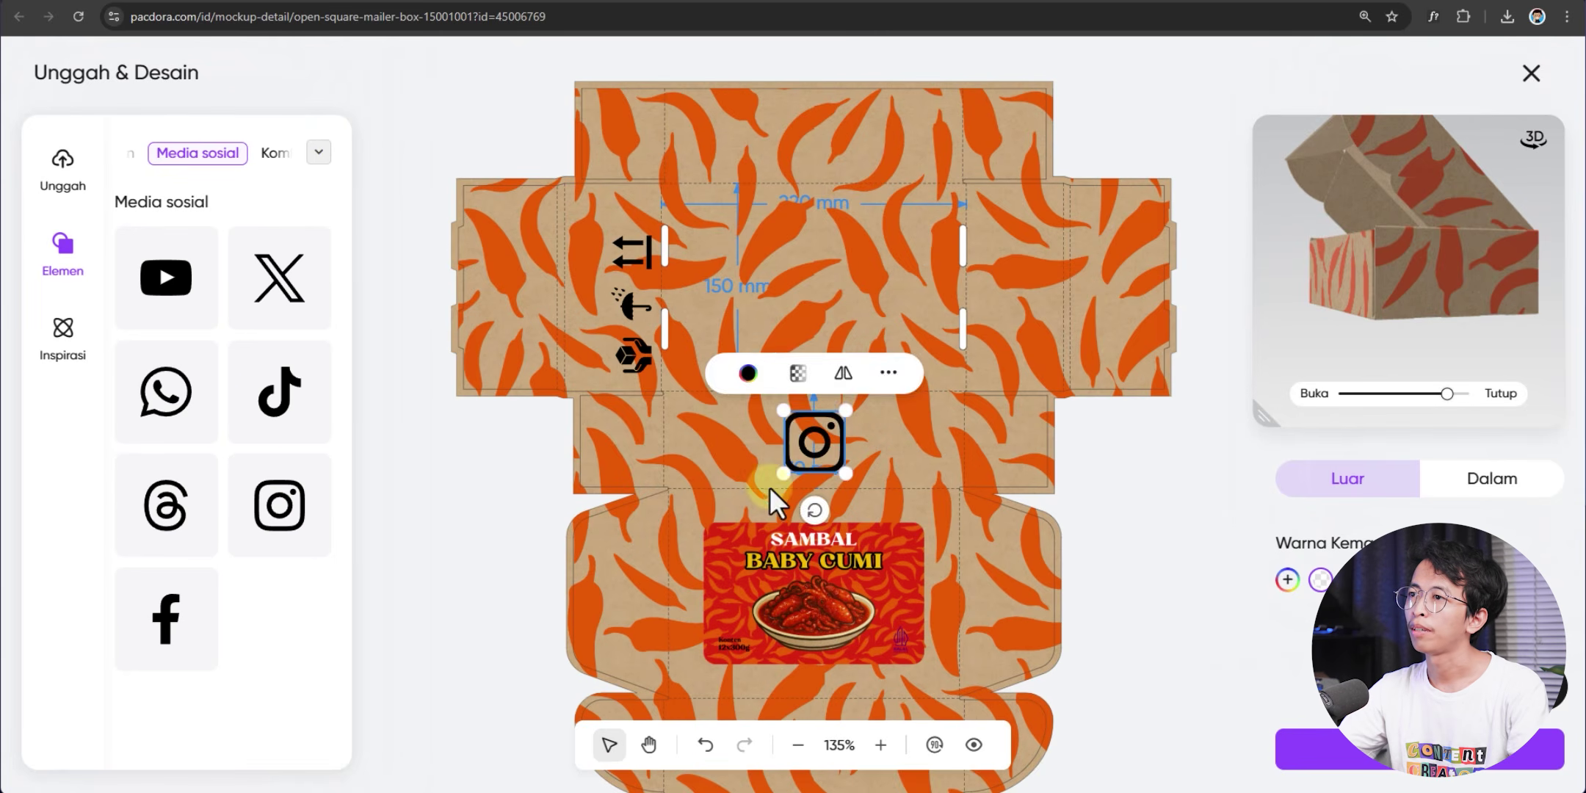
left_click(318, 153)
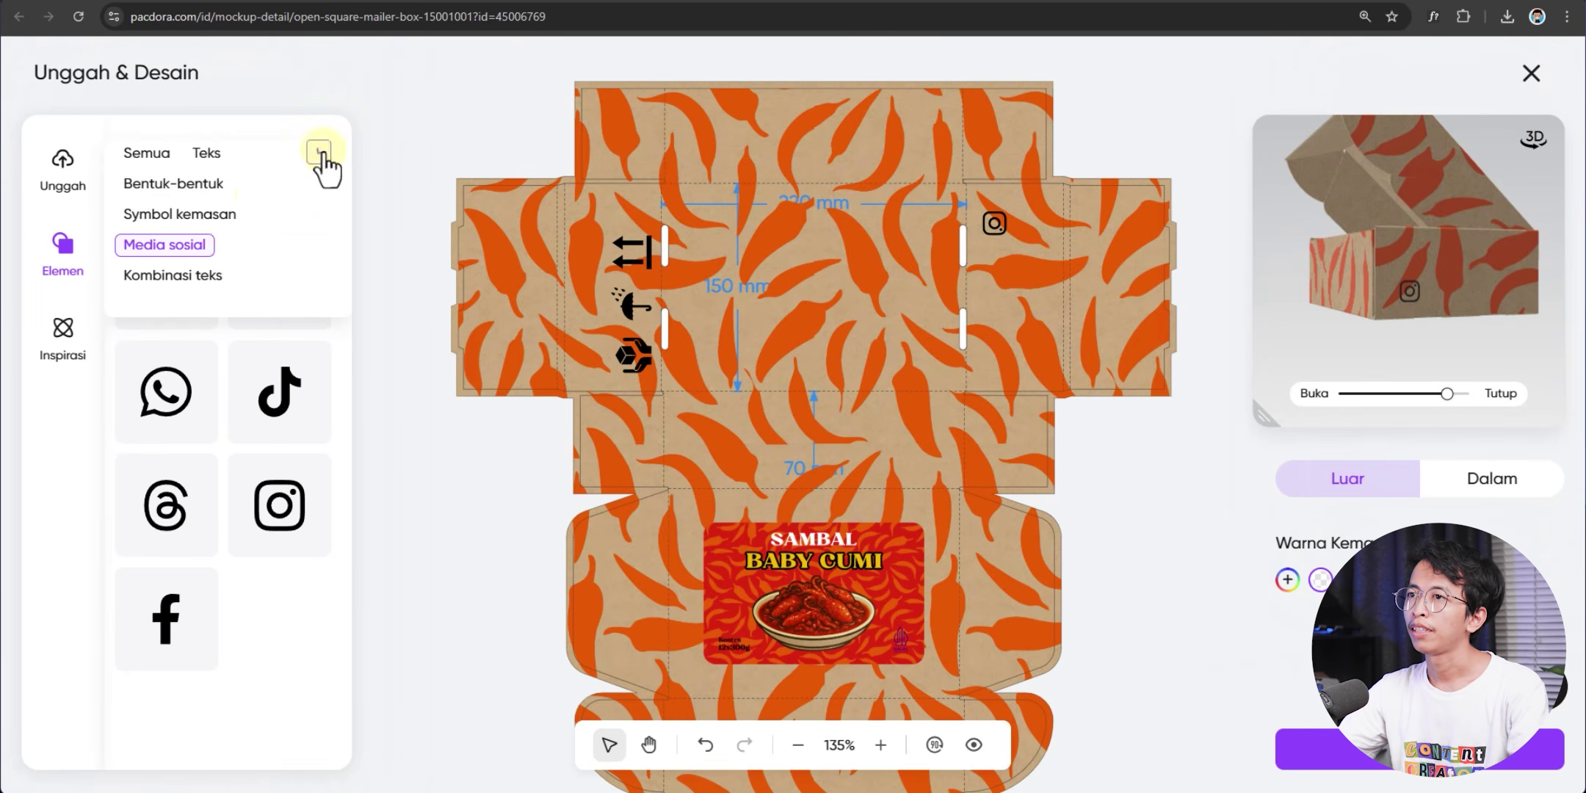
left_click(208, 158)
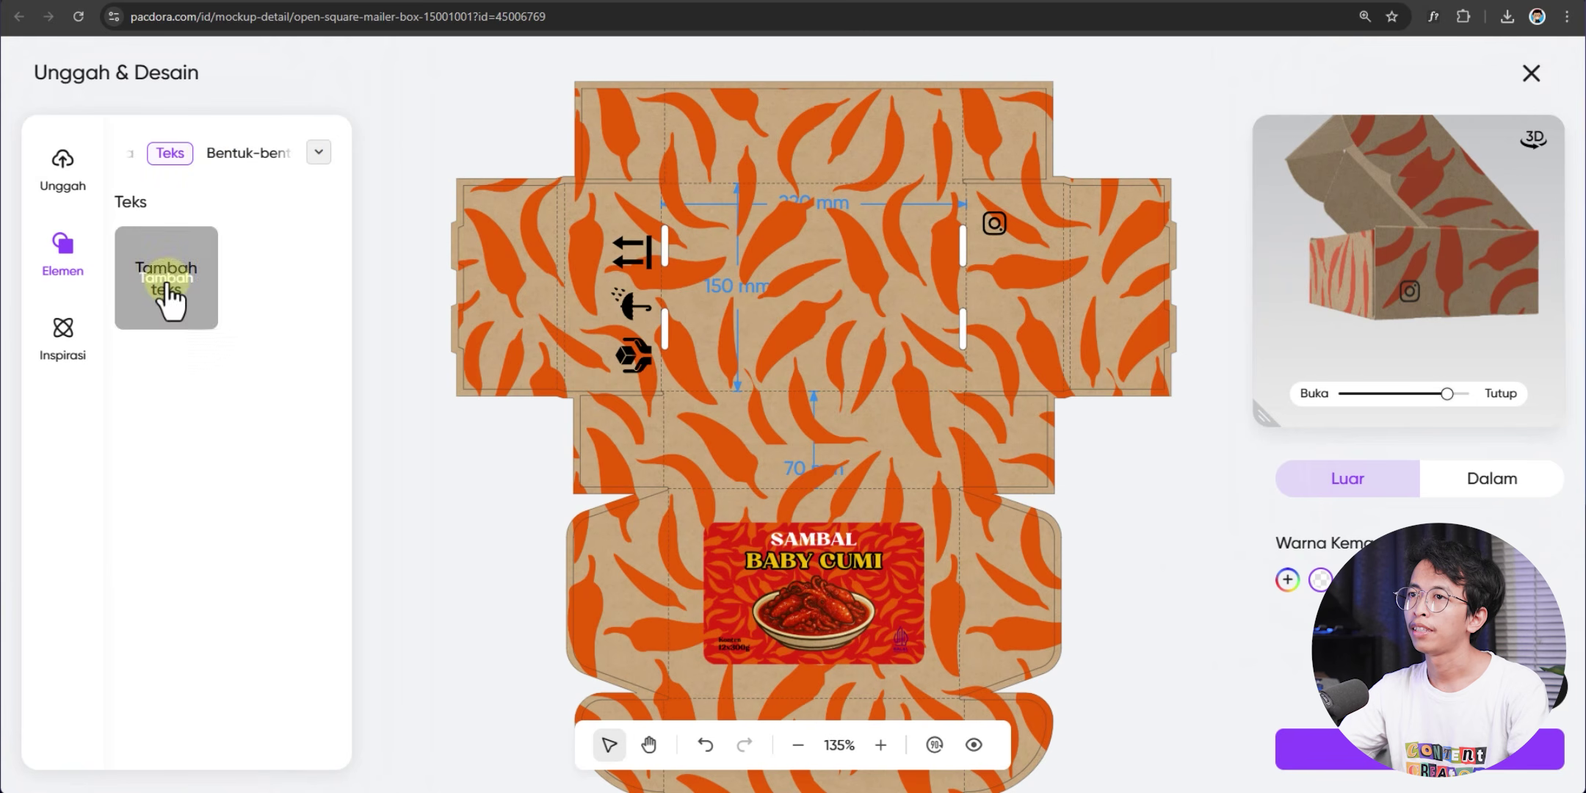
left_click(165, 294)
double_click(712, 444)
type("@babycumipedas")
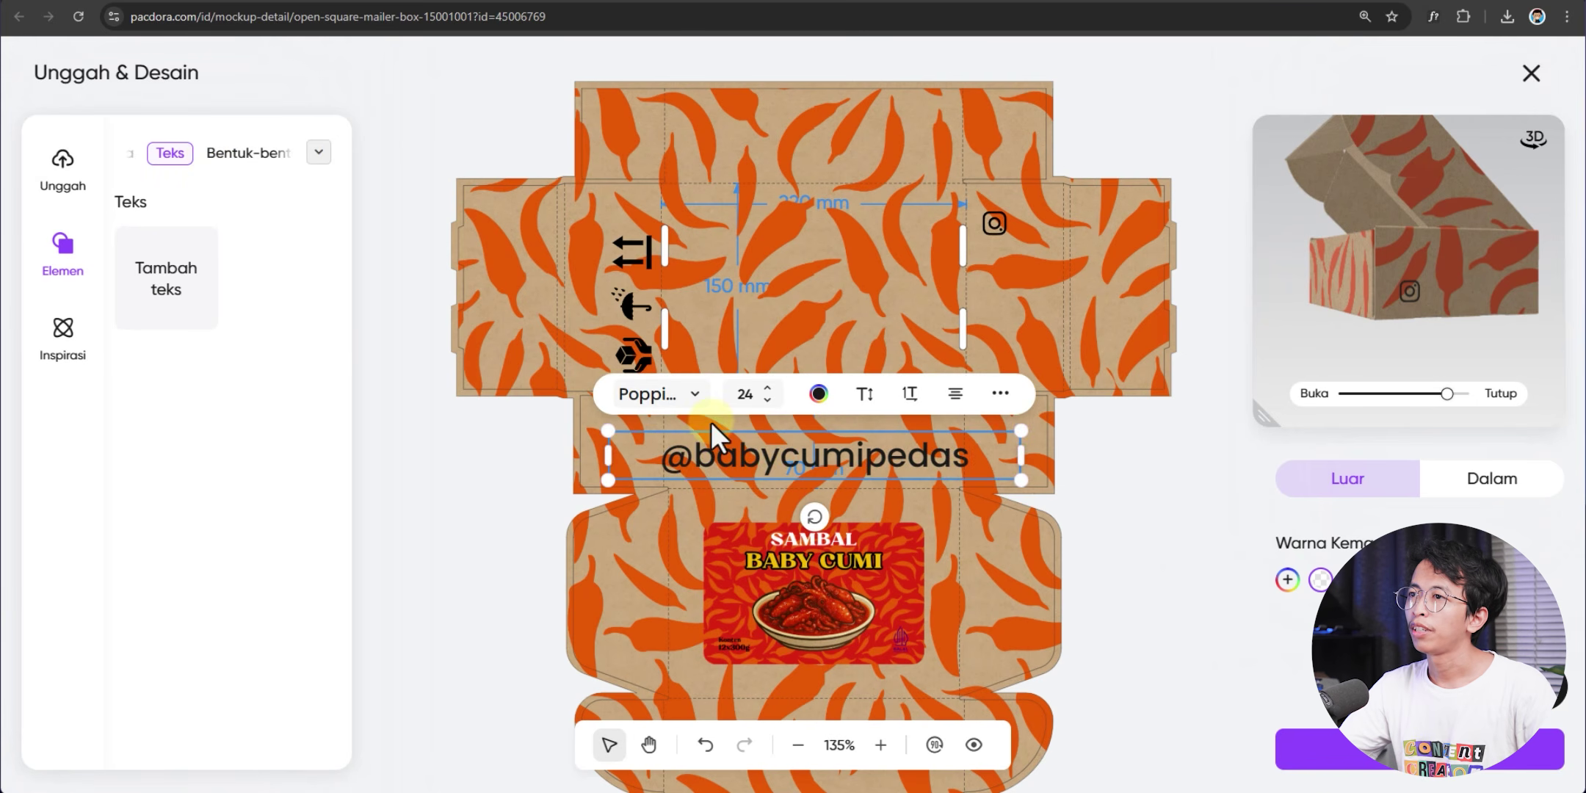
left_click(693, 400)
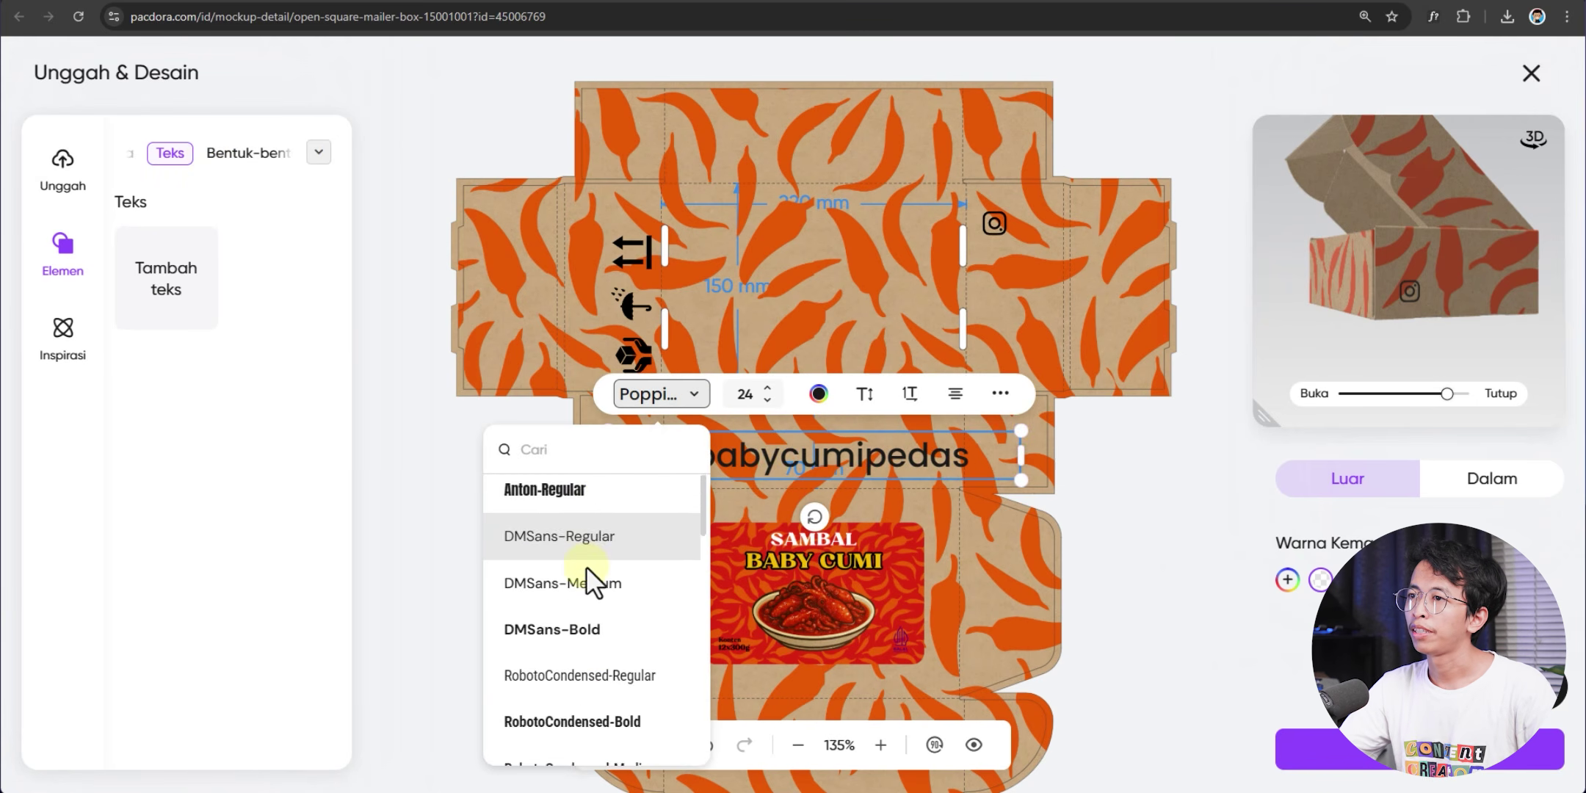
scroll(586, 565, "down", 3)
scroll(582, 644, "down", 5)
scroll(582, 644, "up", 4)
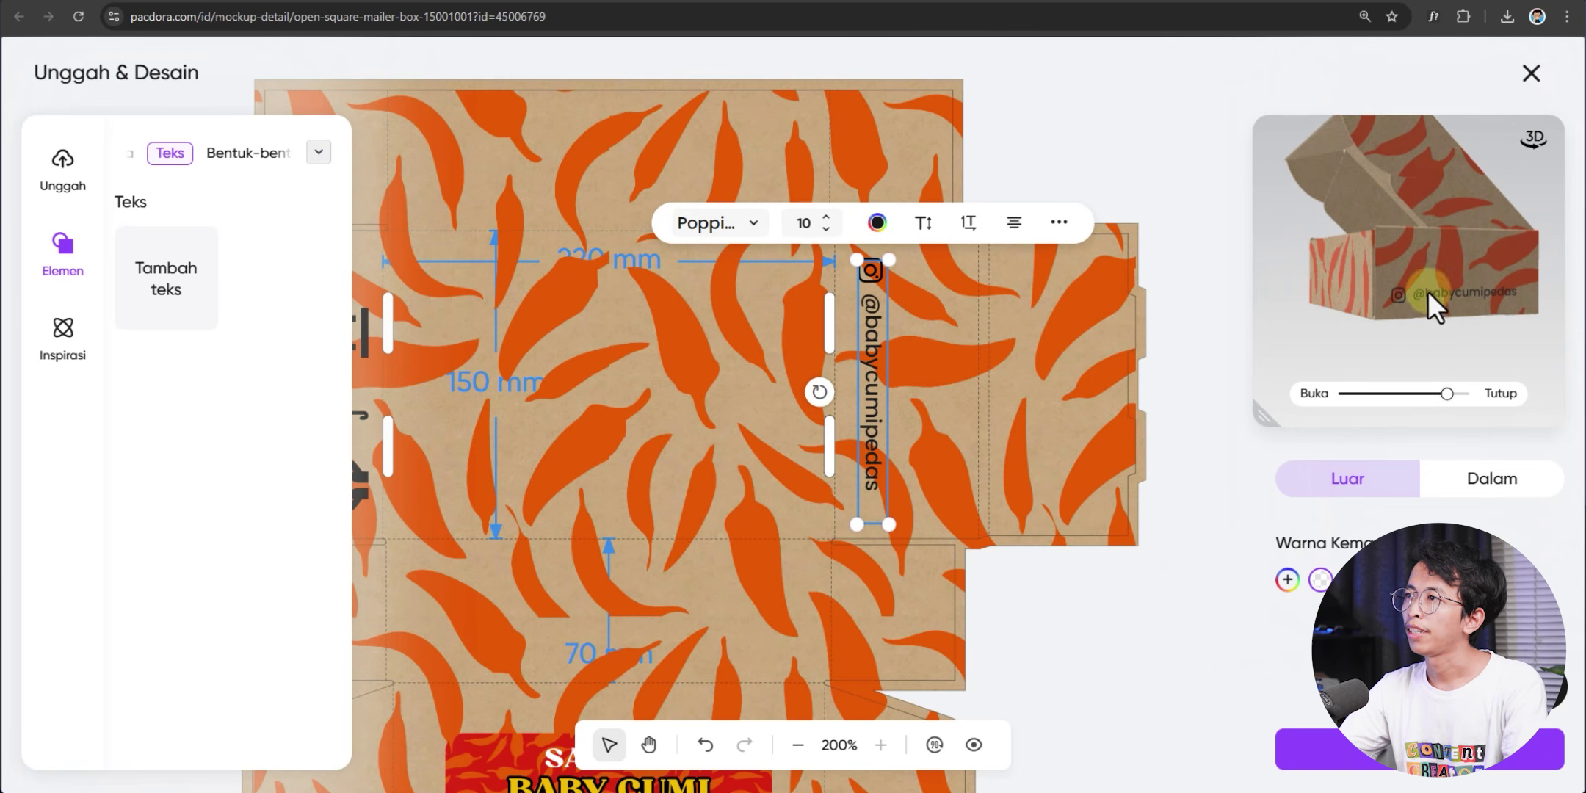
Open the box lid wider in the 3D preview and switch the dieline to its inside (Dalam)
left_click_drag(1427, 294, 1462, 325)
scroll(747, 418, "down", 5)
left_click_drag(1451, 247, 1445, 216)
left_click_drag(1446, 393, 1429, 397)
left_click(1487, 488)
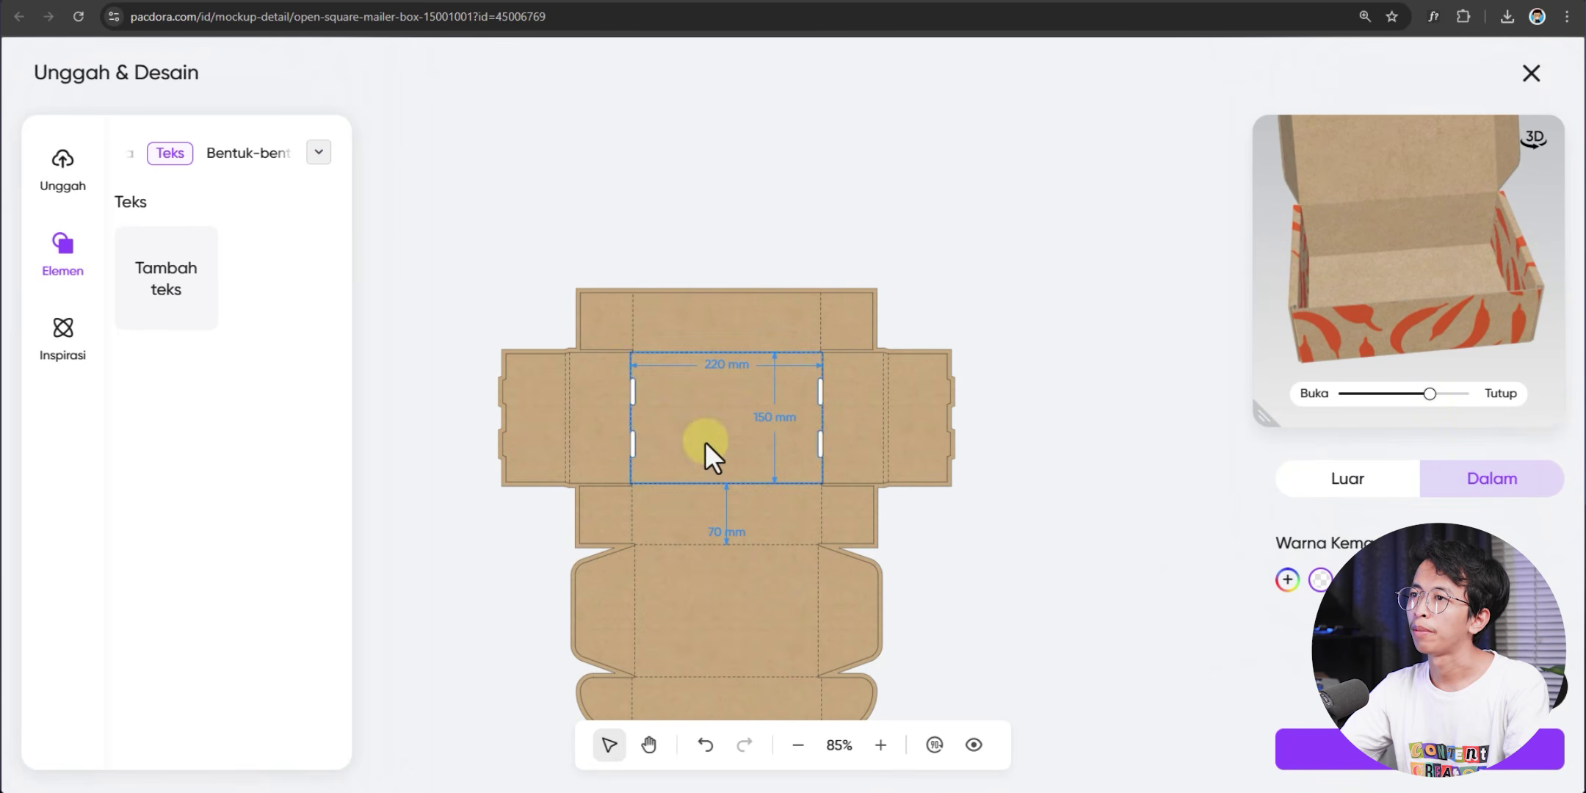
Cover the box's inside with the teal-background feather pattern and view the finished design in the mockup scene
left_click(78, 349)
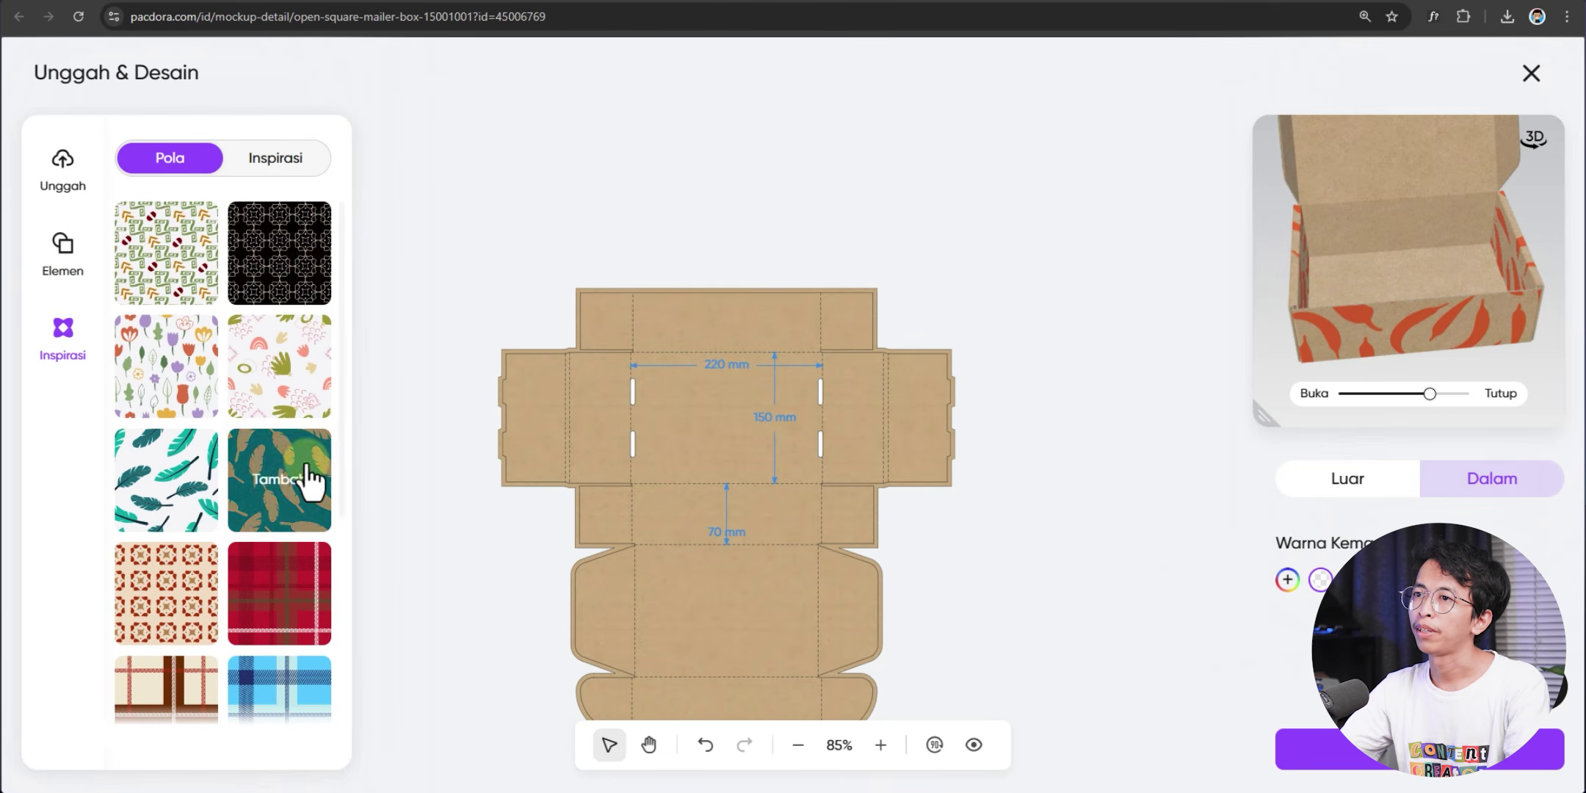
left_click(154, 503)
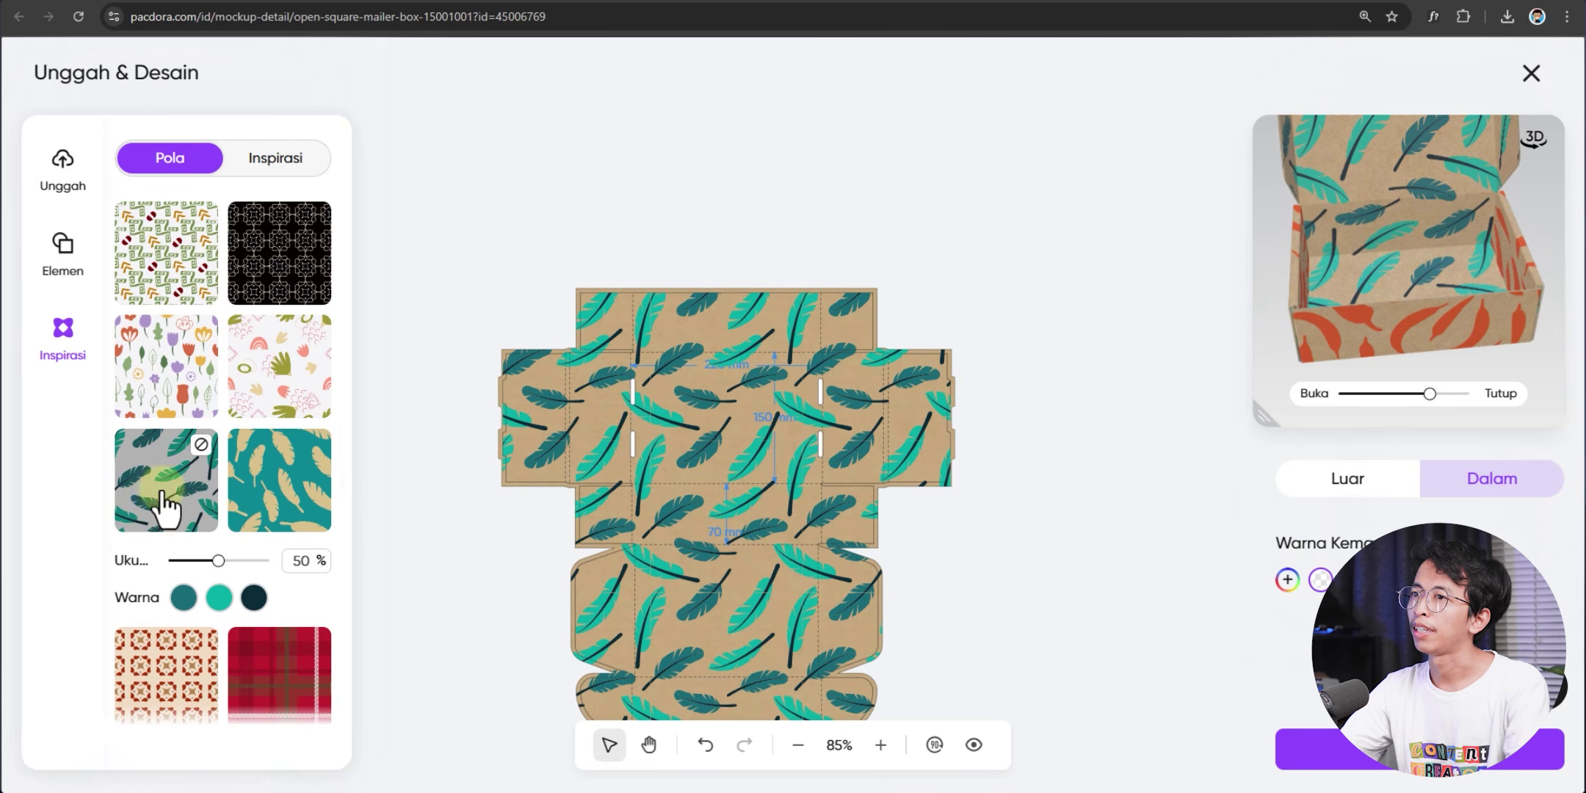
left_click(279, 480)
left_click_drag(1451, 325, 1411, 403)
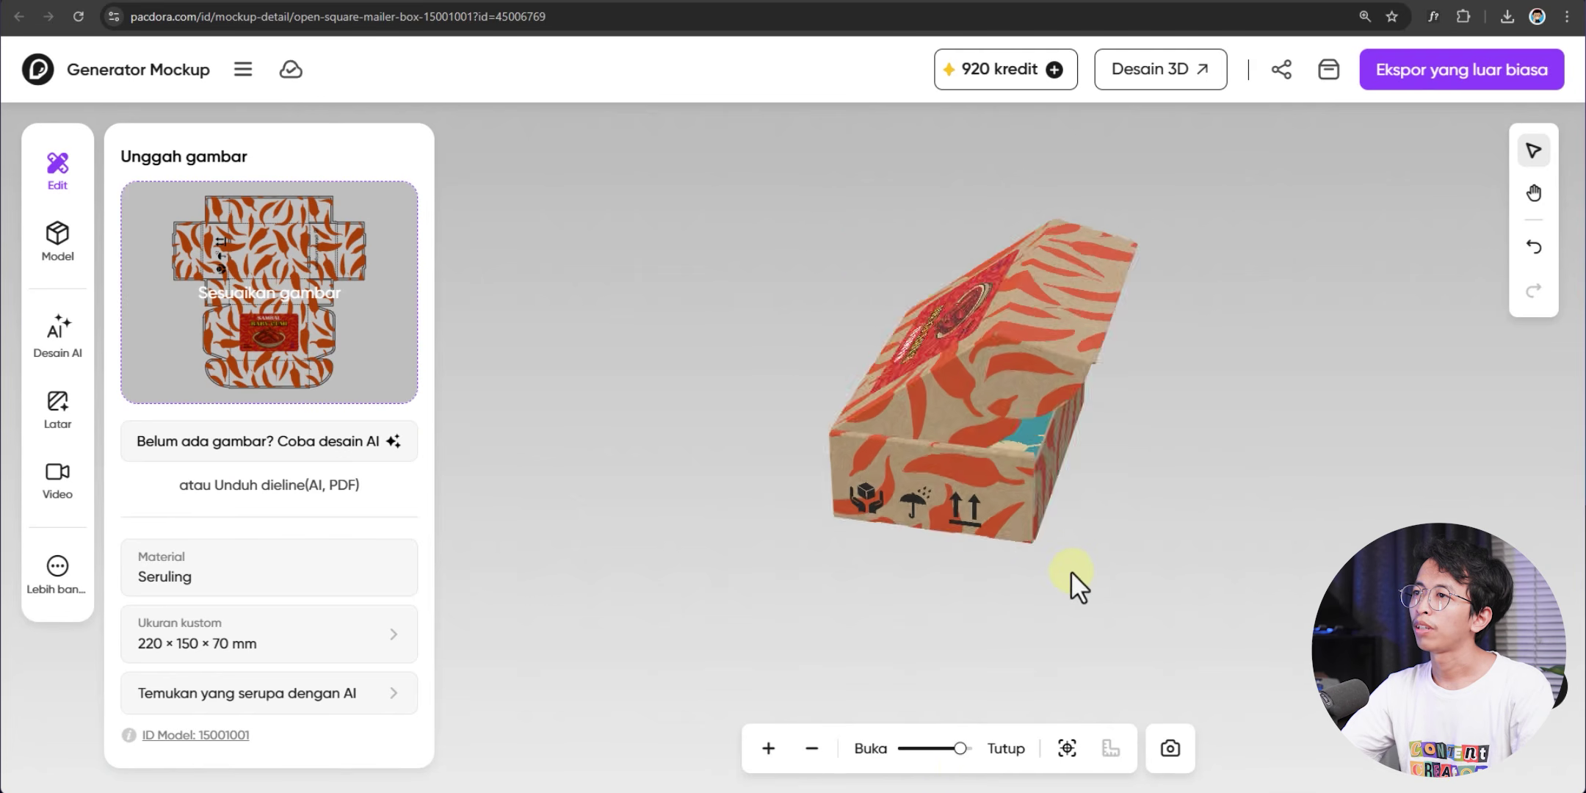
left_click_drag(1072, 584, 1072, 715)
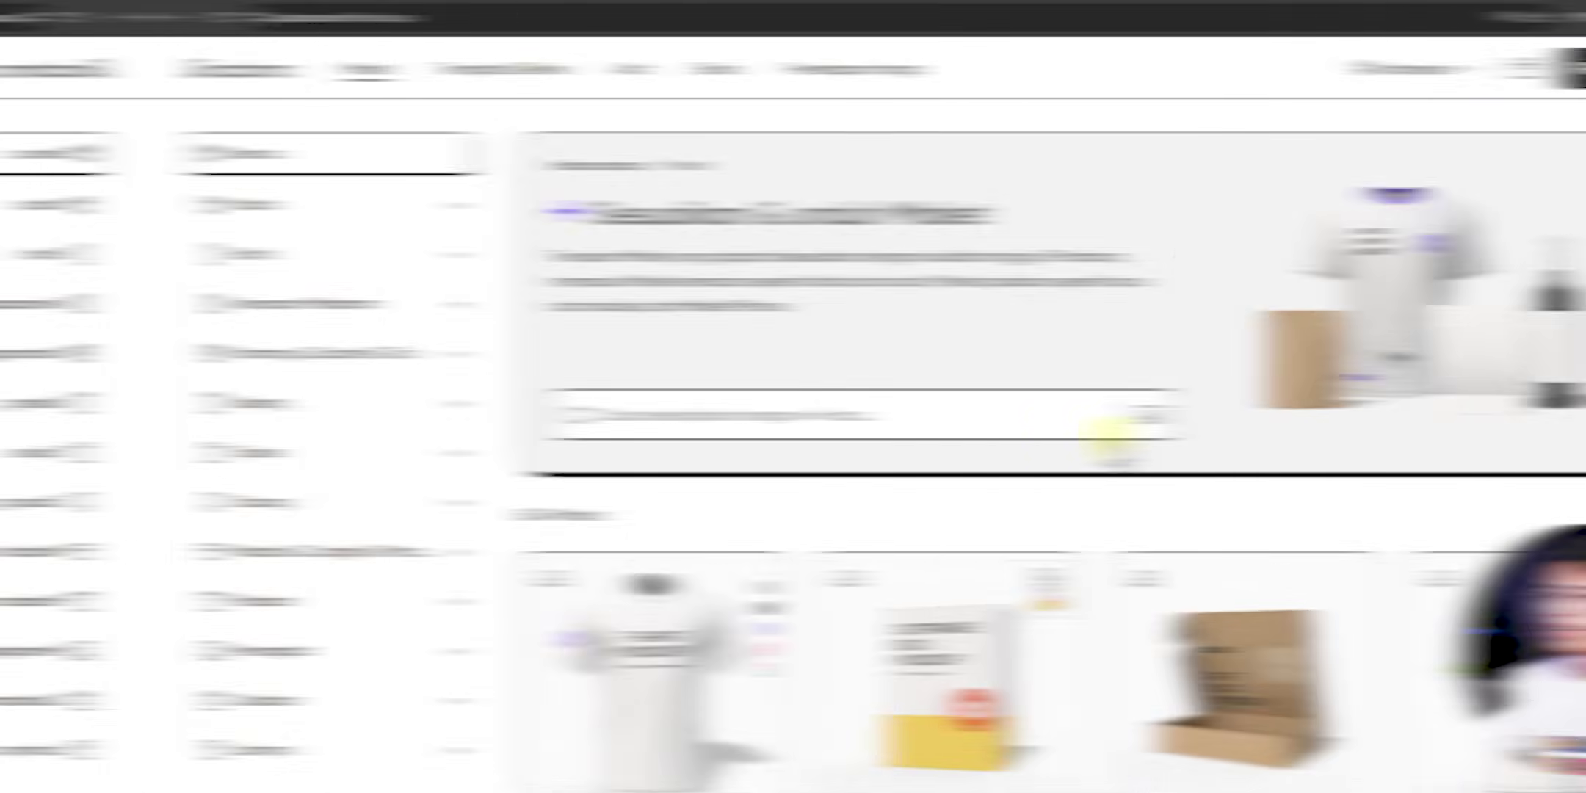
Browse the mockup catalogue for the available packaging and apparel models
scroll(963, 437, "down", 20)
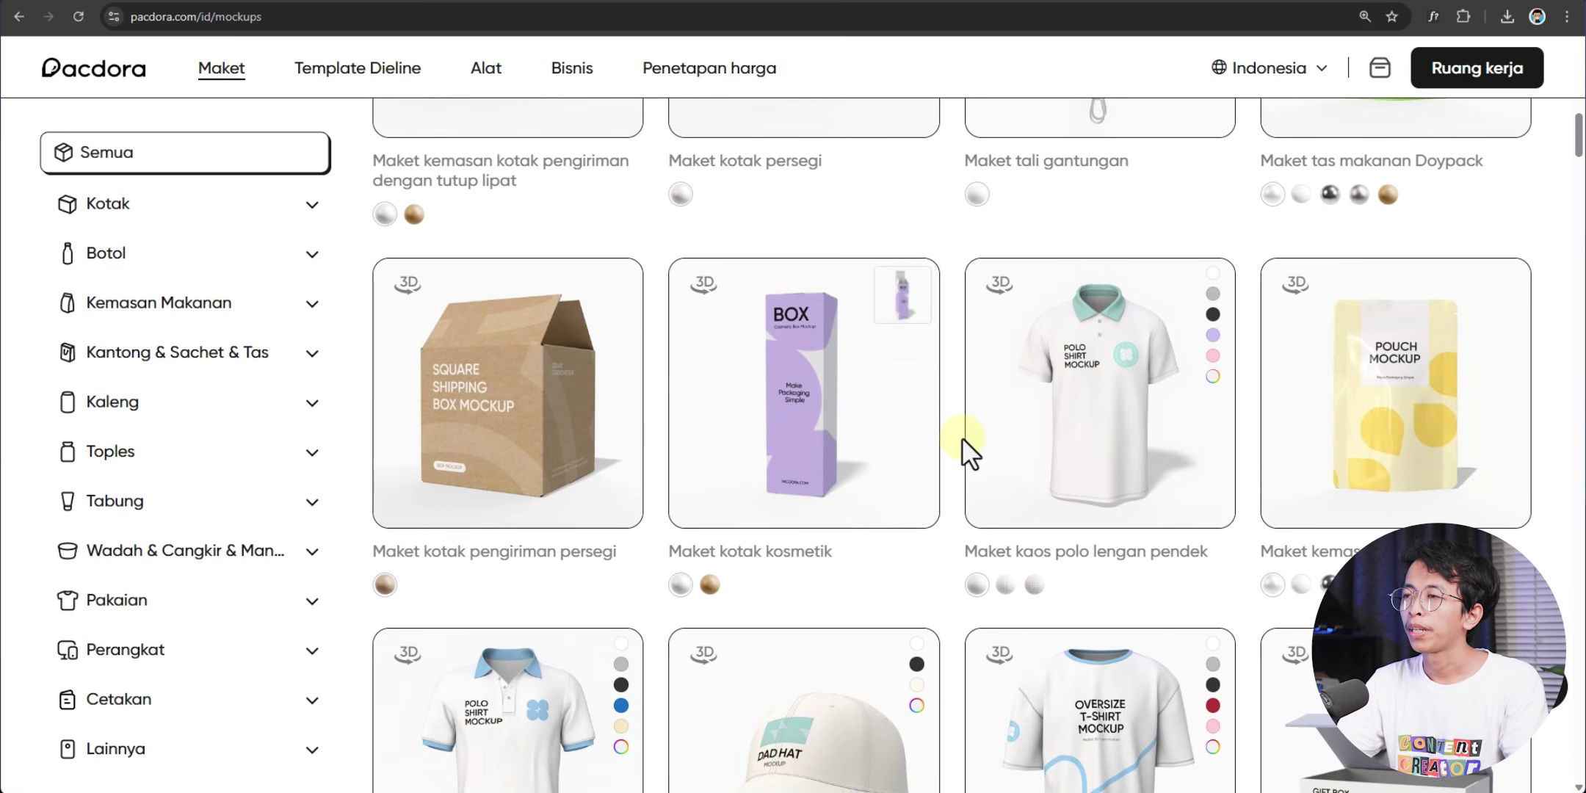
scroll(946, 445, "down", 20)
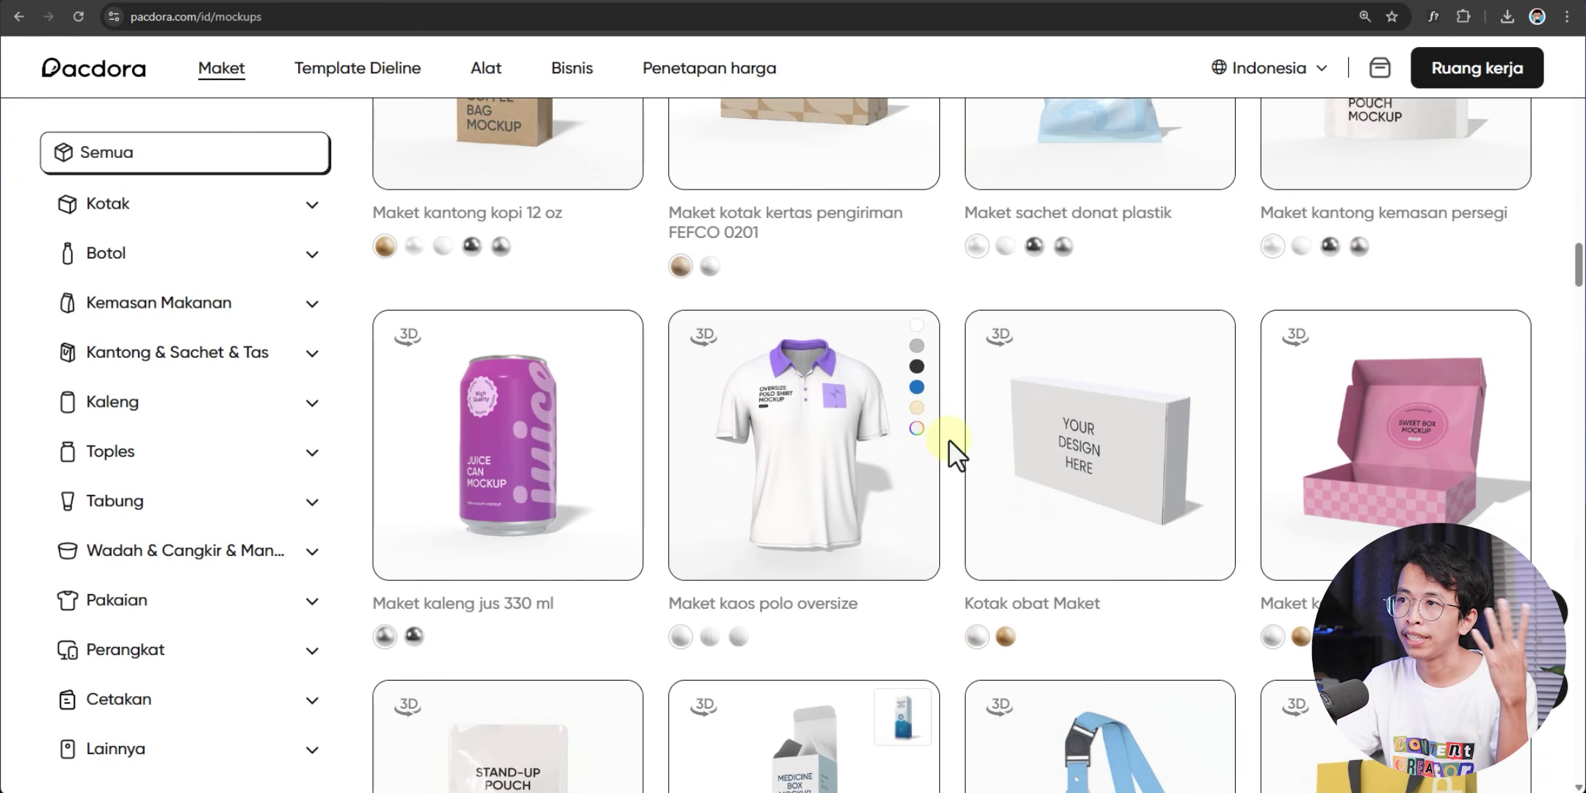
Open the custom-size flip top box with window dieline 153181 from the dieline template library
left_click(344, 77)
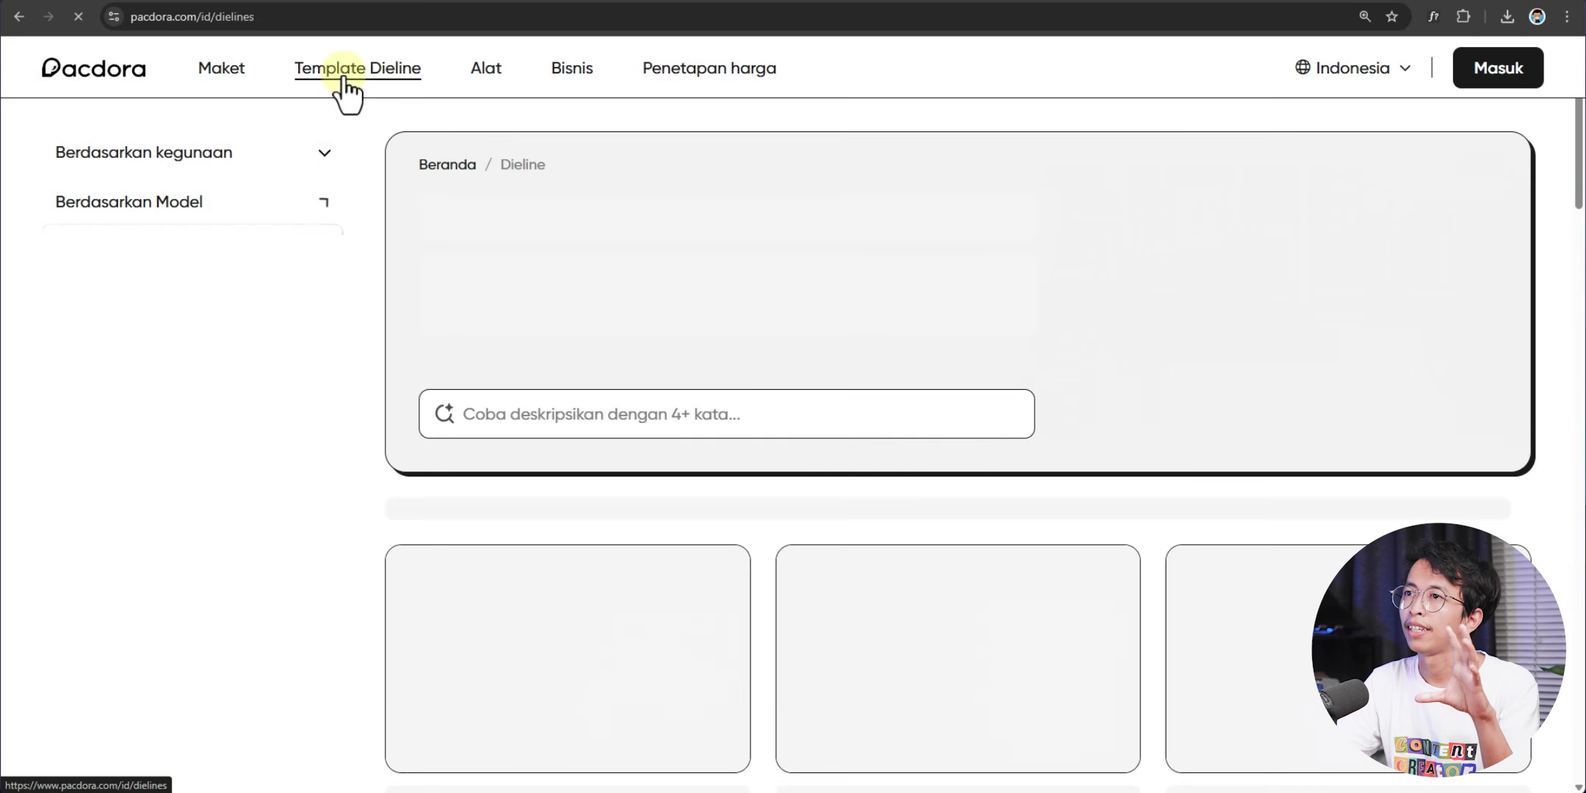
scroll(745, 345, "down", 3)
scroll(752, 349, "down", 1)
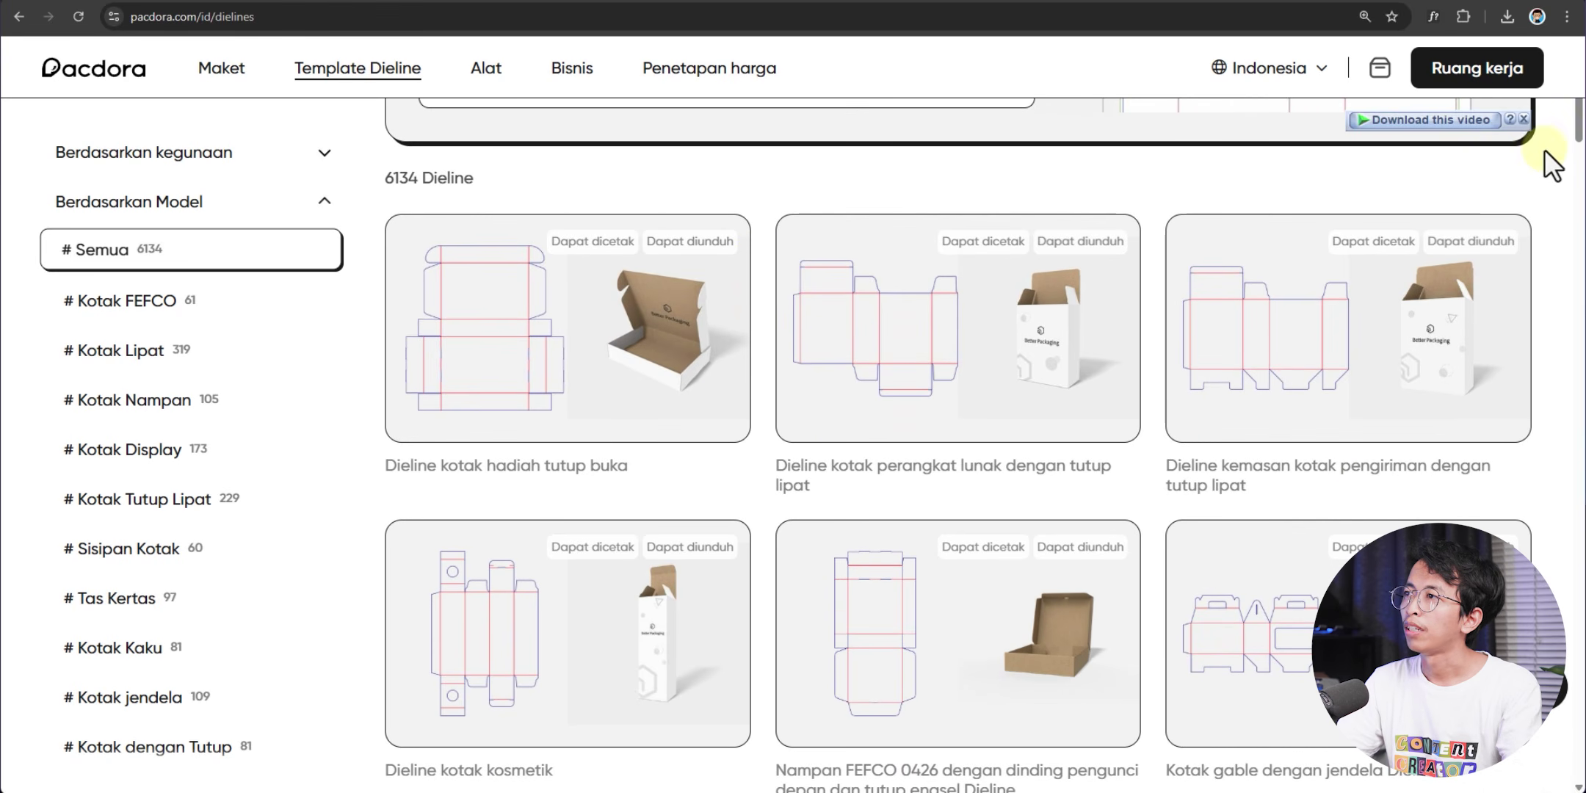
scroll(974, 378, "down", 7)
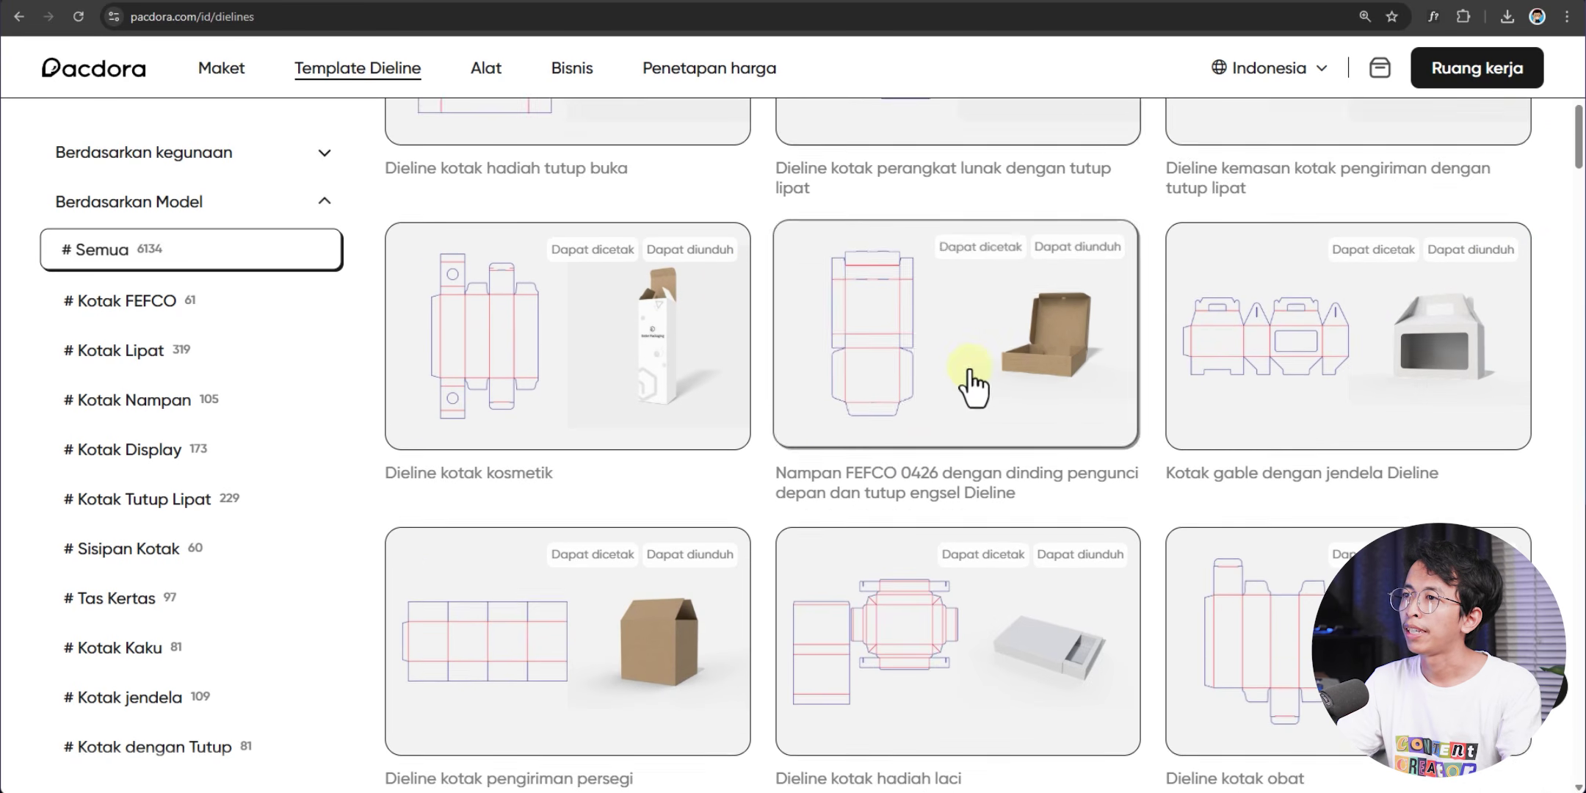
scroll(892, 418, "down", 10)
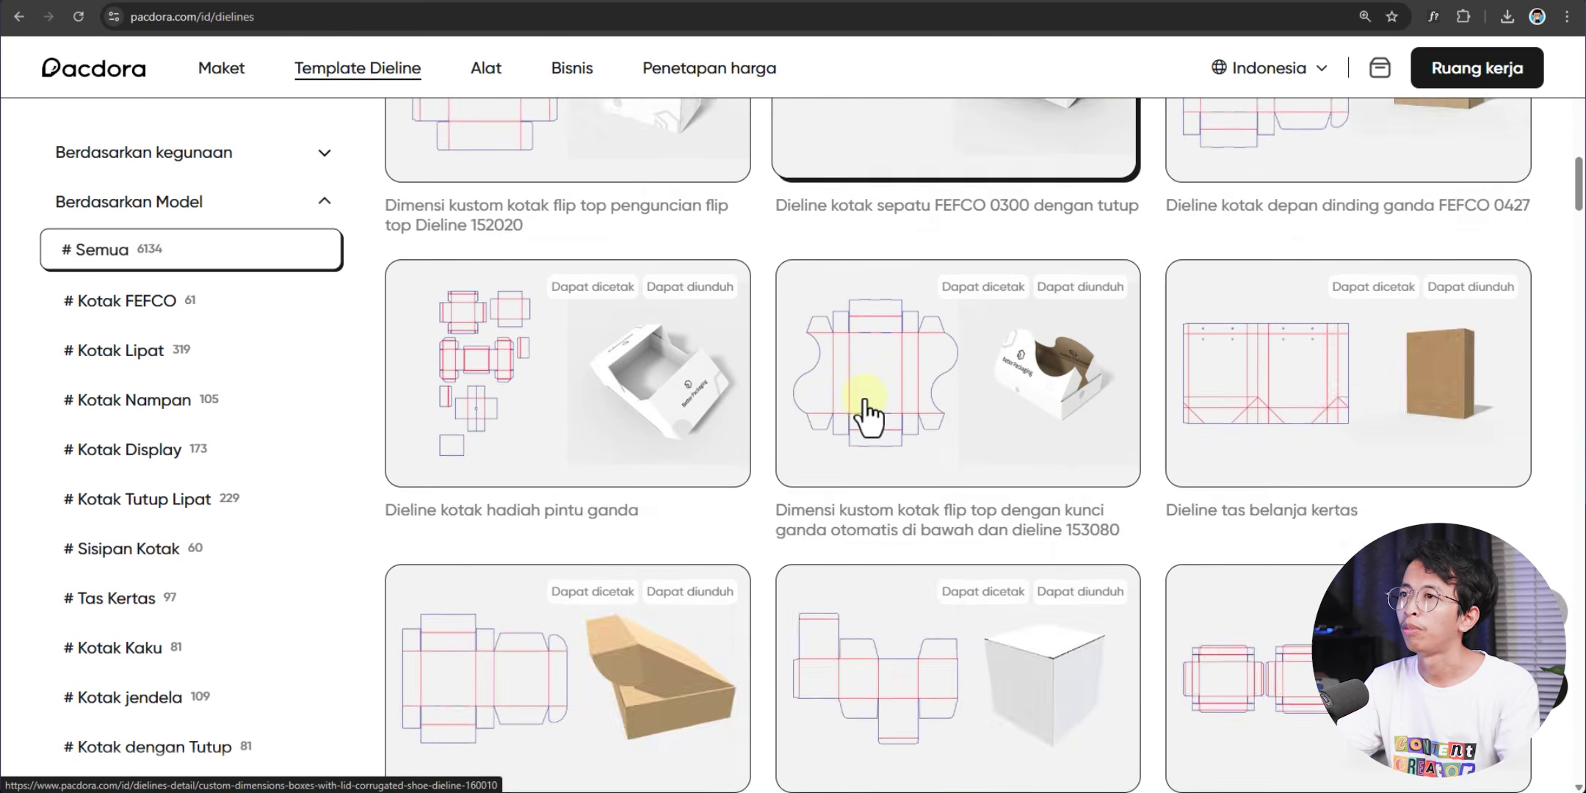
scroll(798, 439, "down", 5)
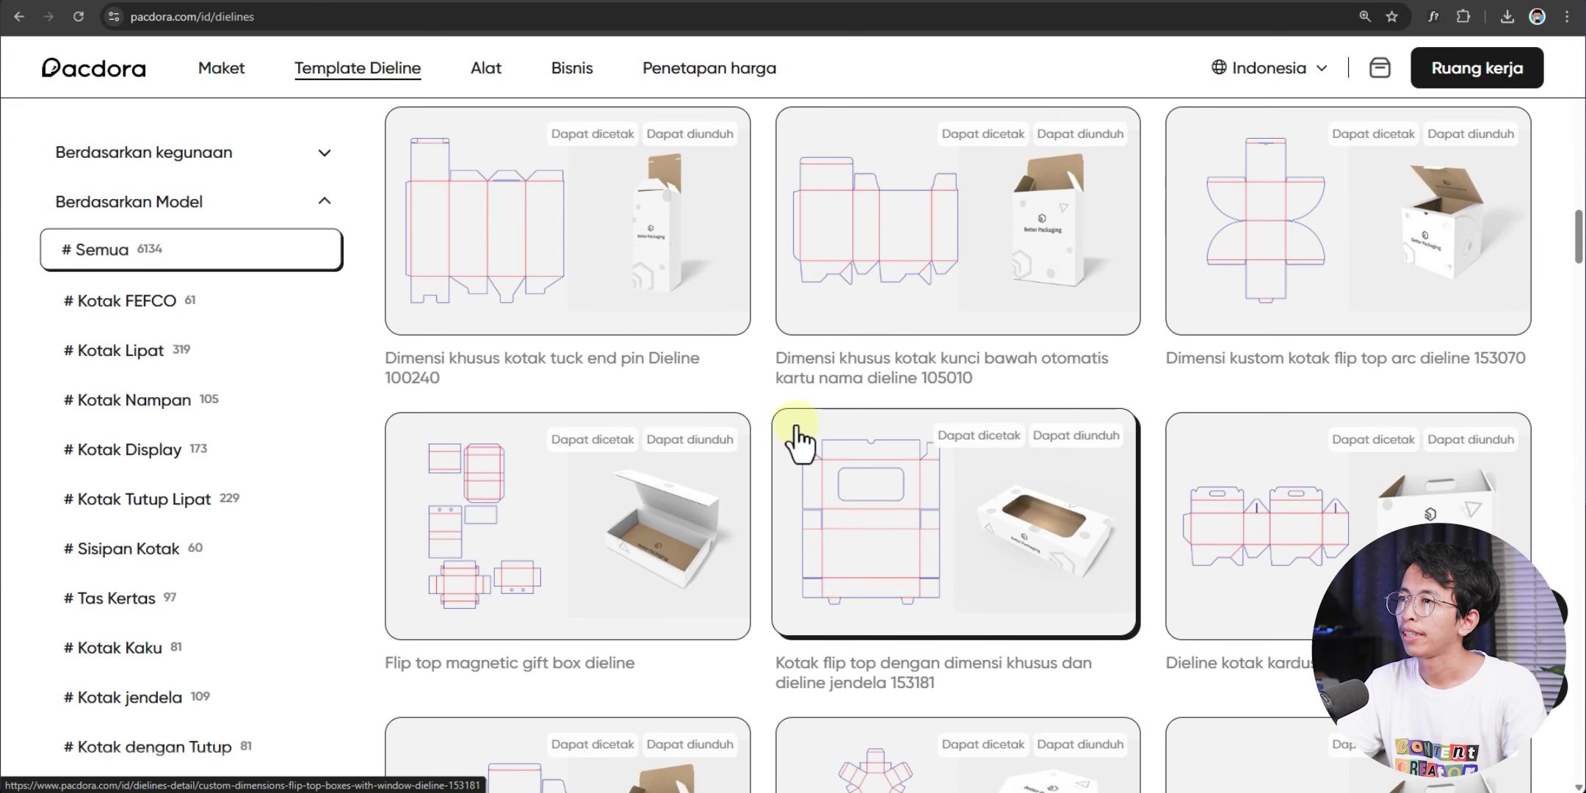
scroll(799, 439, "up", 1)
scroll(799, 440, "down", 3)
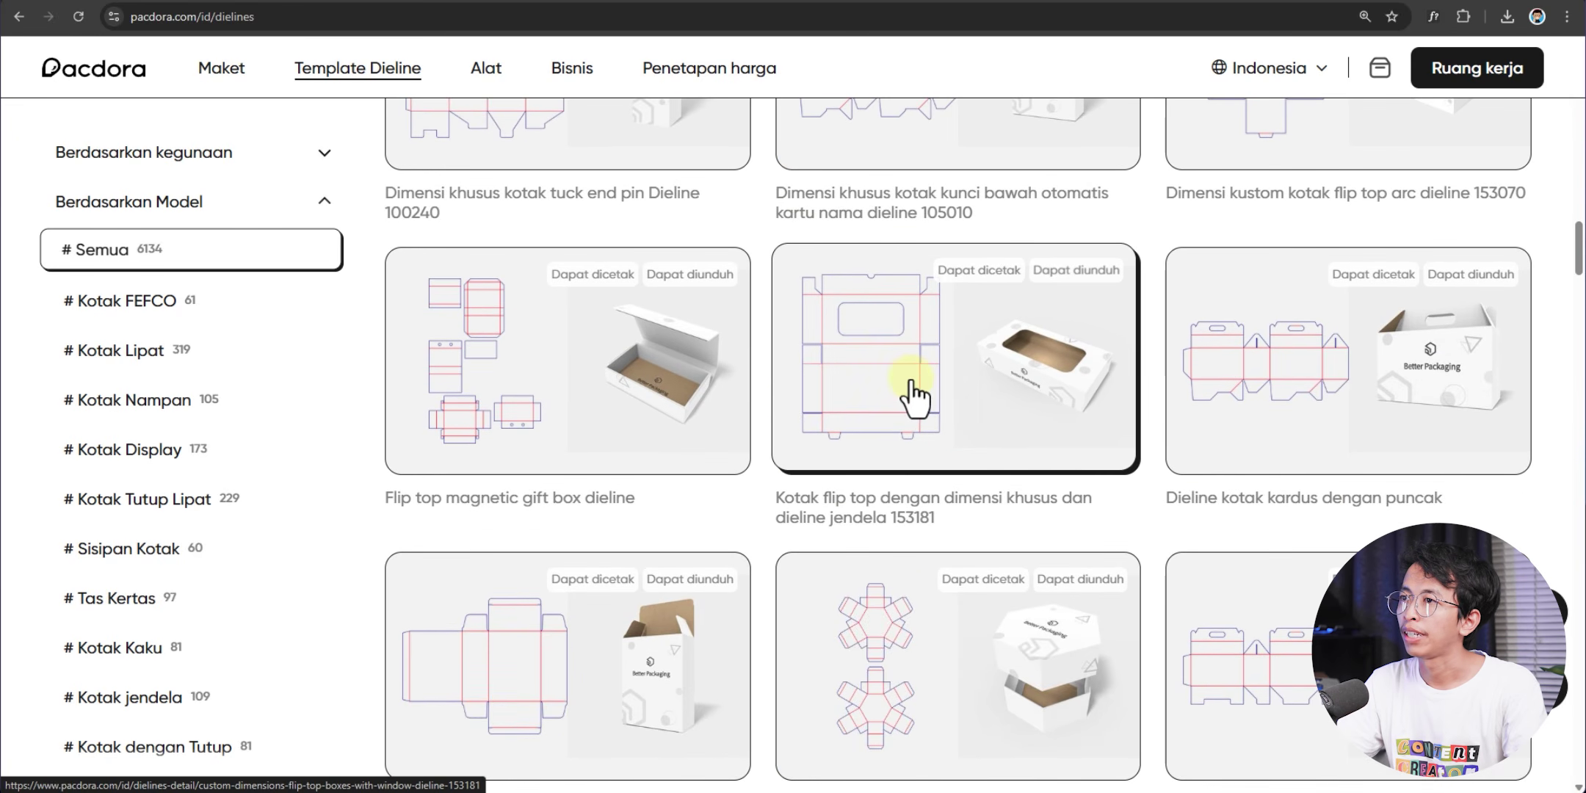
left_click(932, 368)
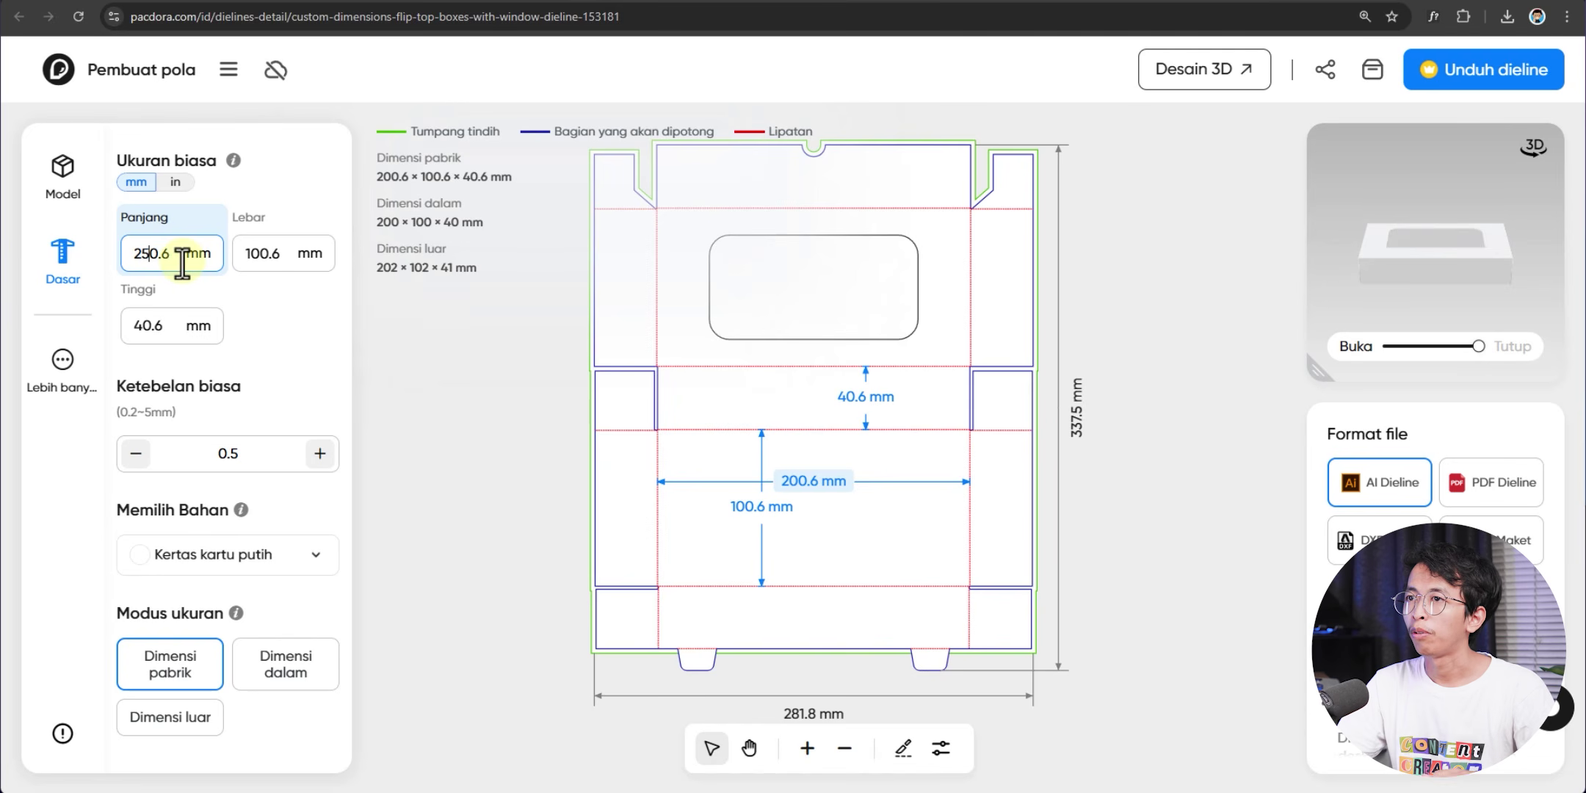
Set the flip top box dieline's length to 250.6 mm
left_click(160, 327)
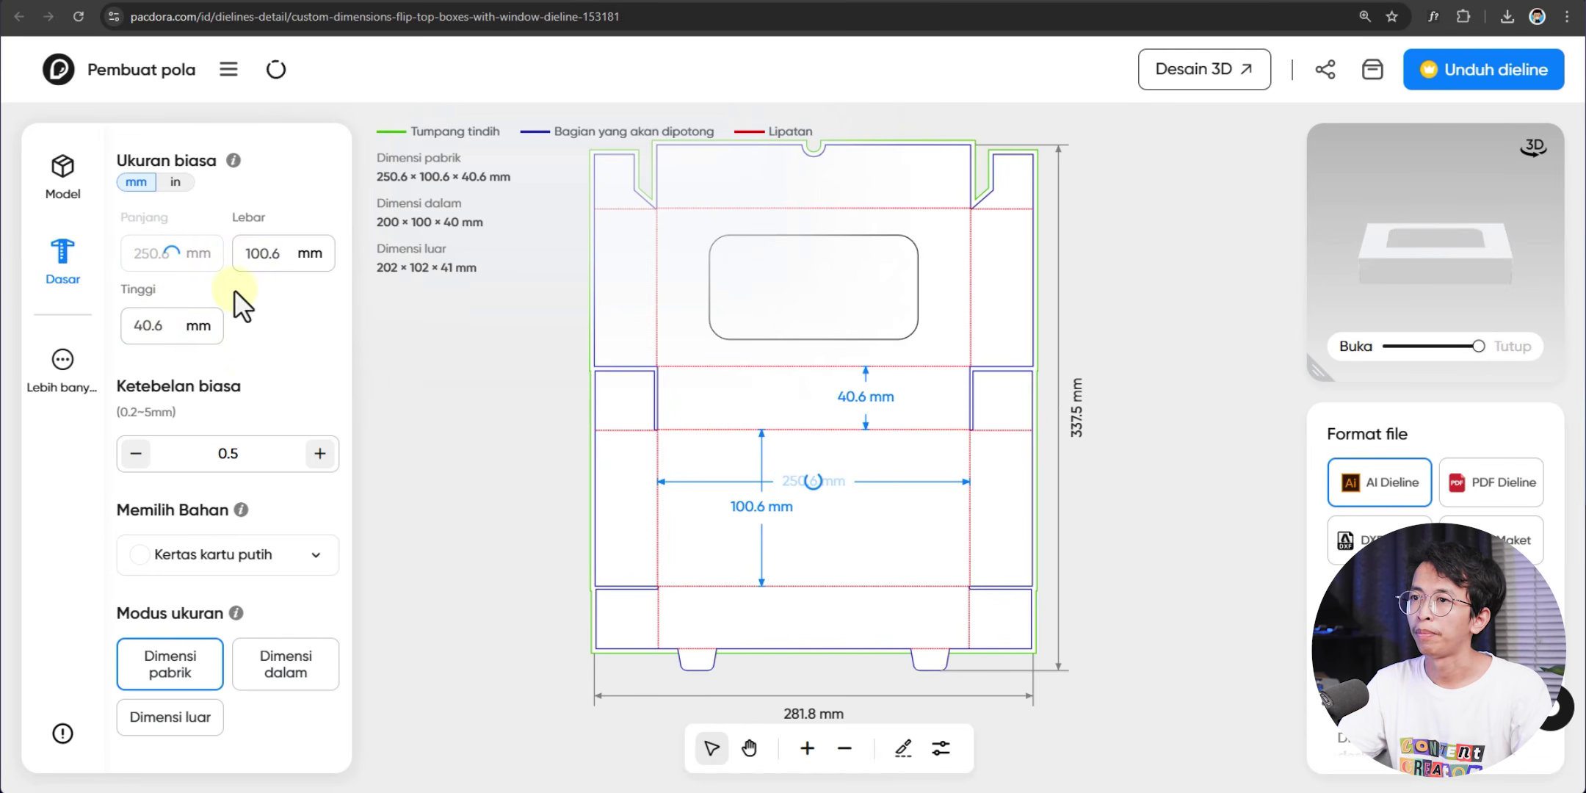